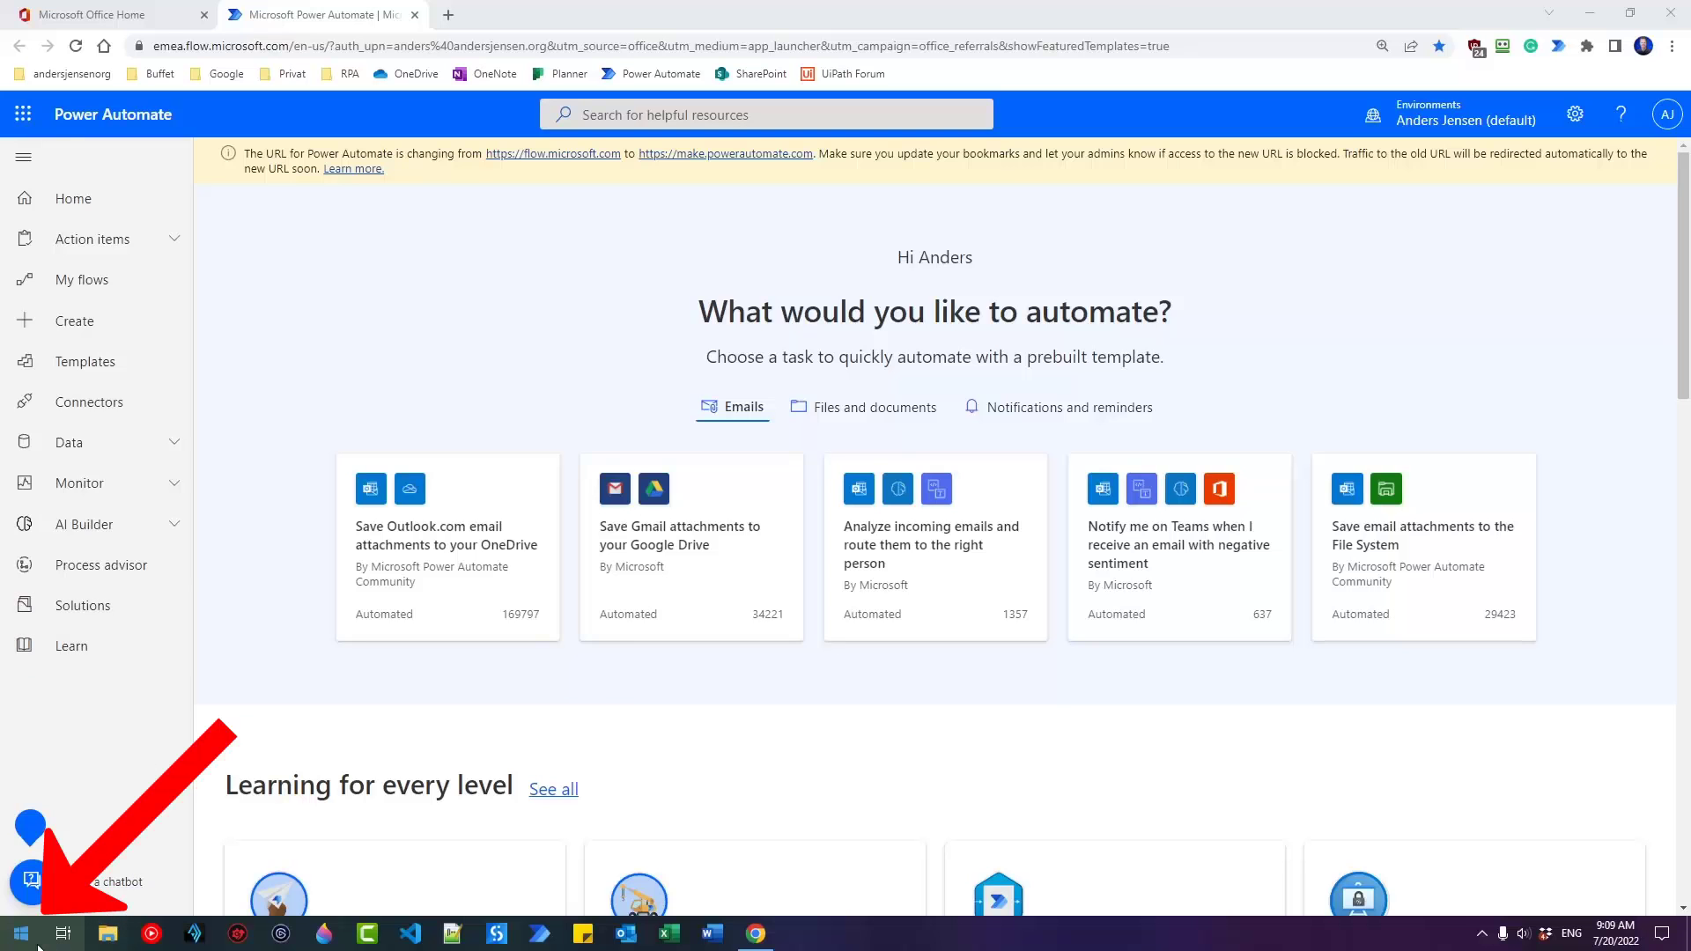
Search the Start menu for 'power automate machine runtime' to look for an installed app.
{"action": "left_click", "coordinate": [23, 936]}
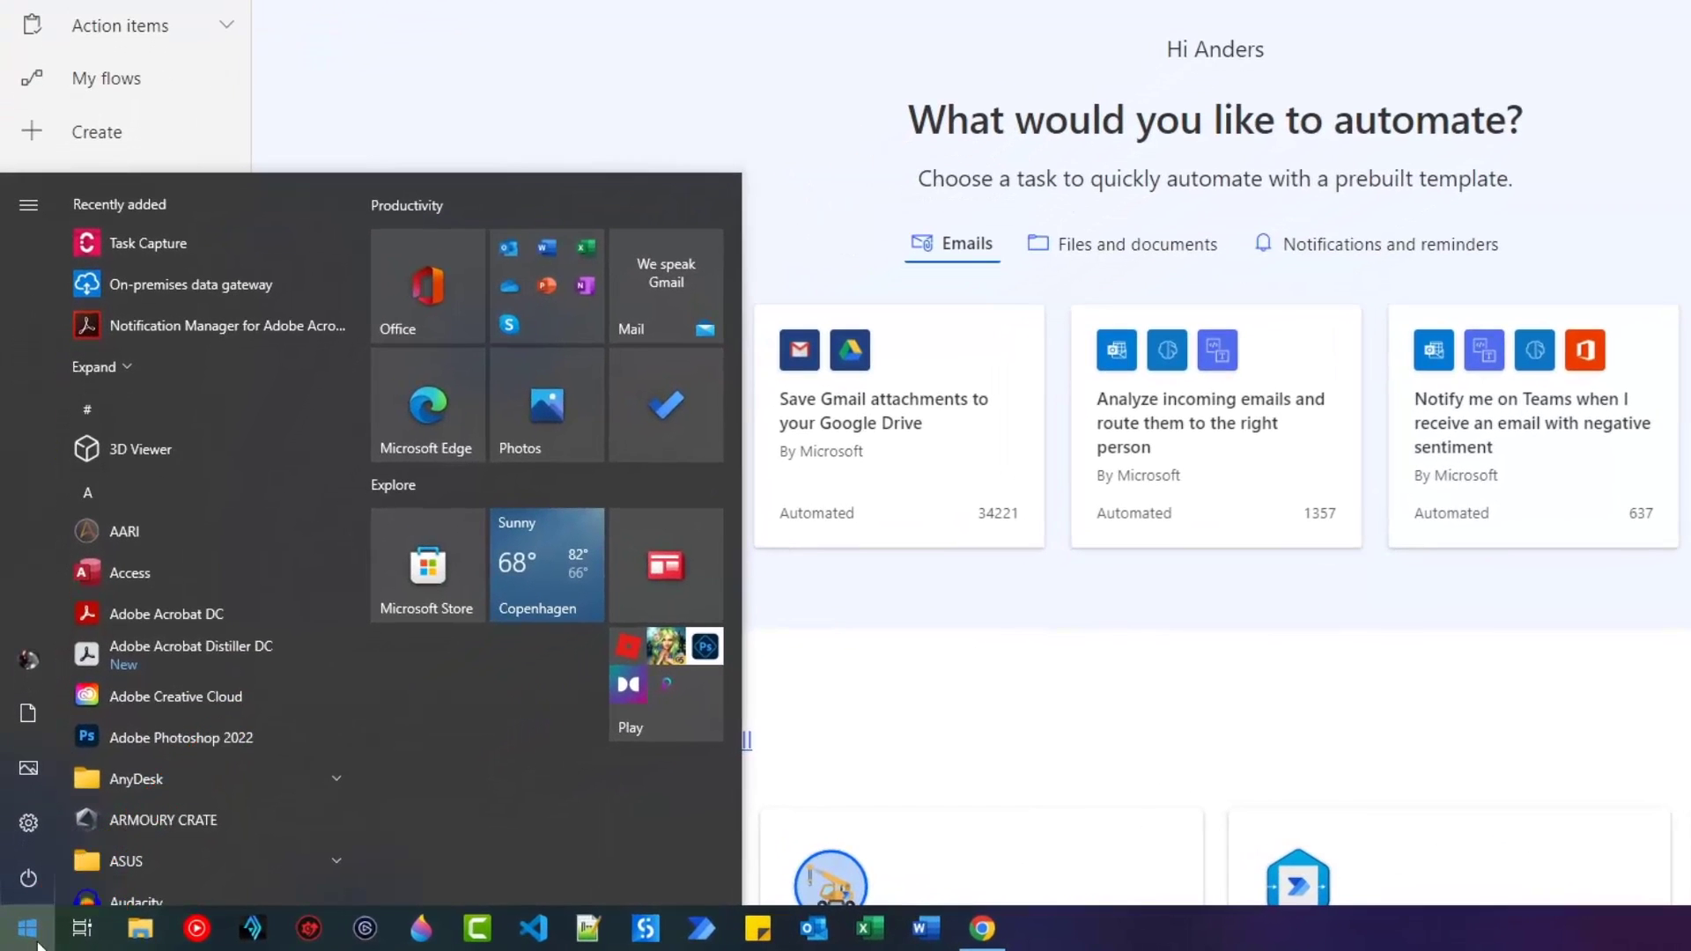
{"action": "type", "text": "power a"}
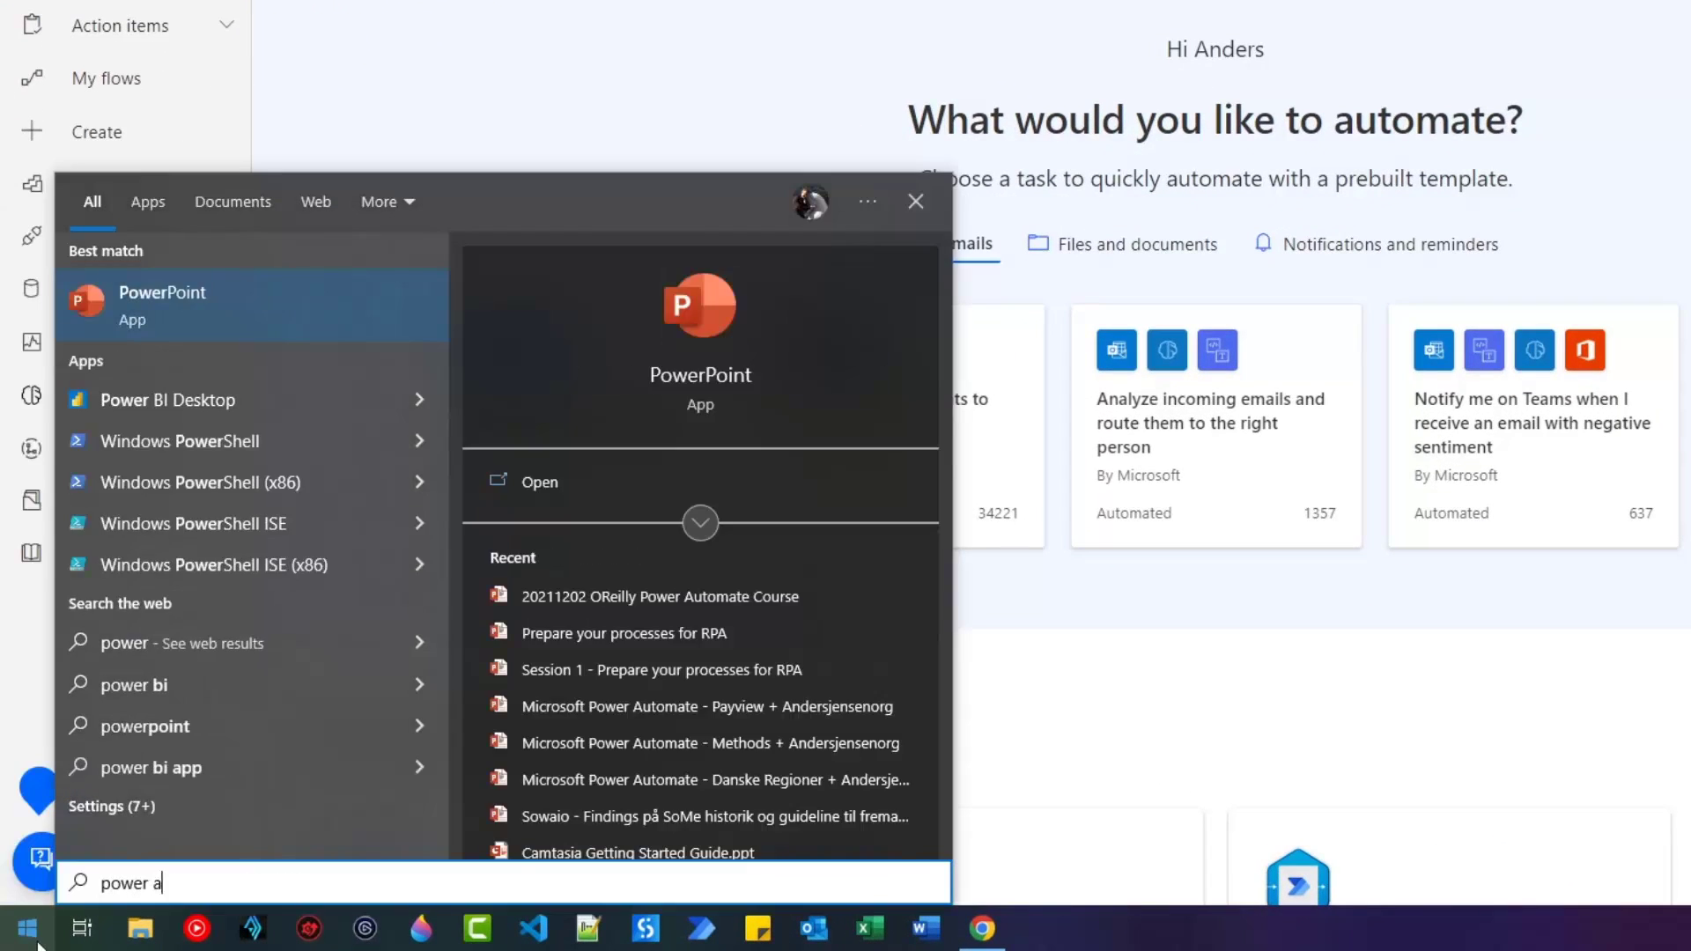
{"action": "type", "text": "utomate machine r"}
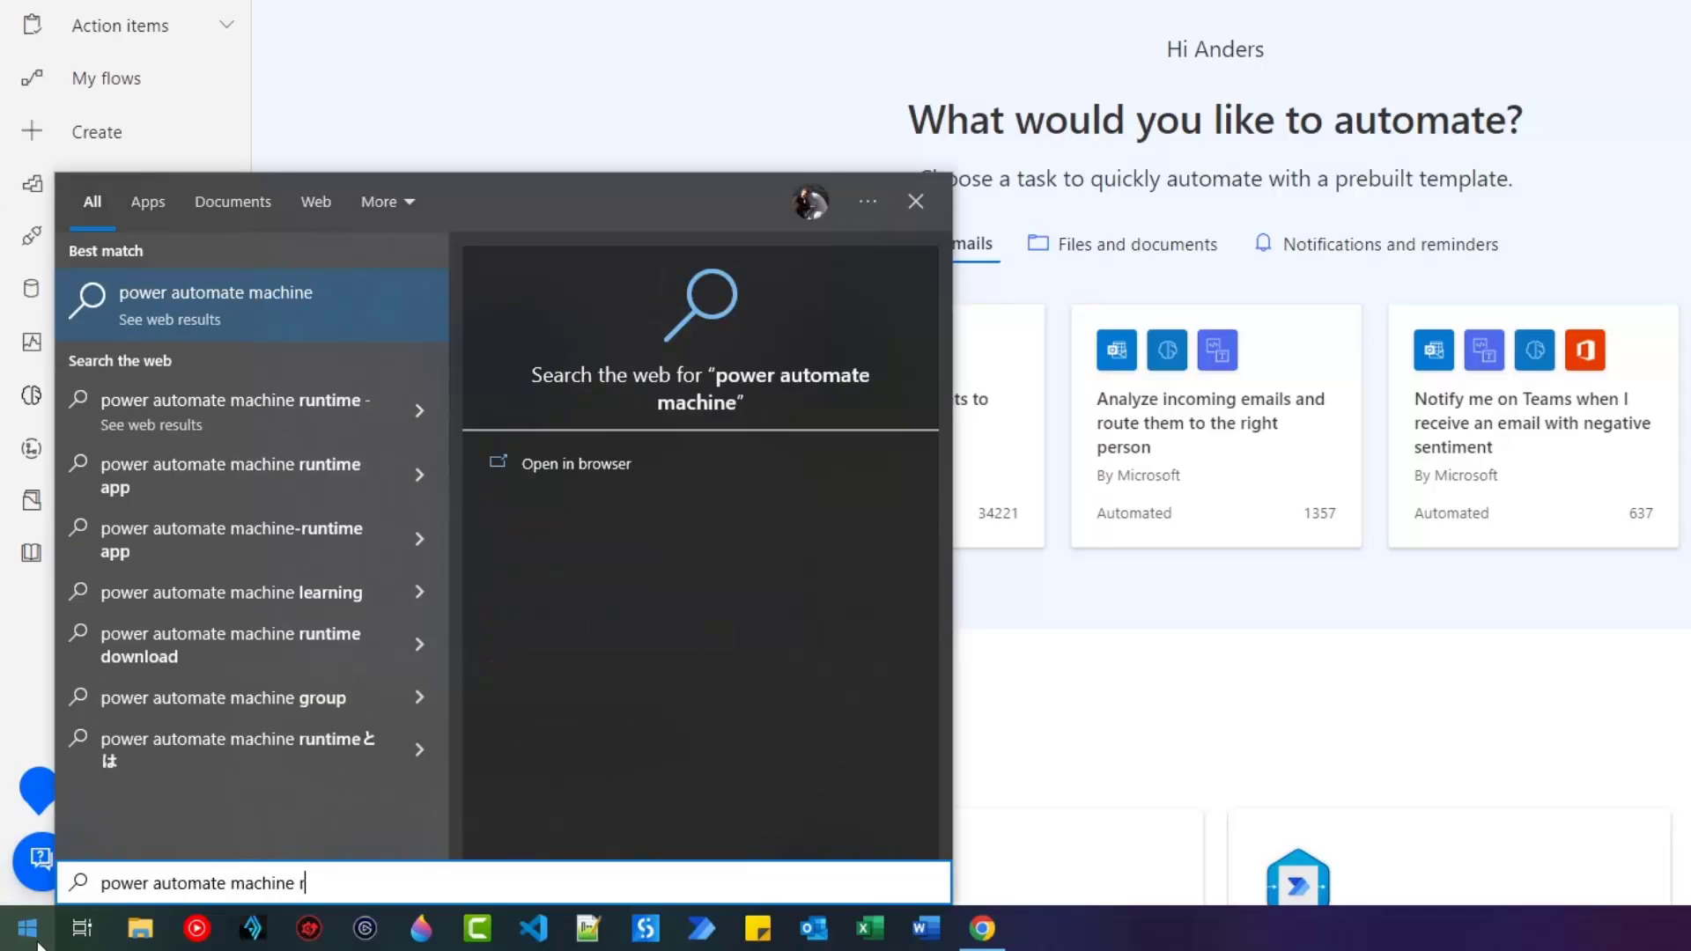
{"action": "type", "text": "untime"}
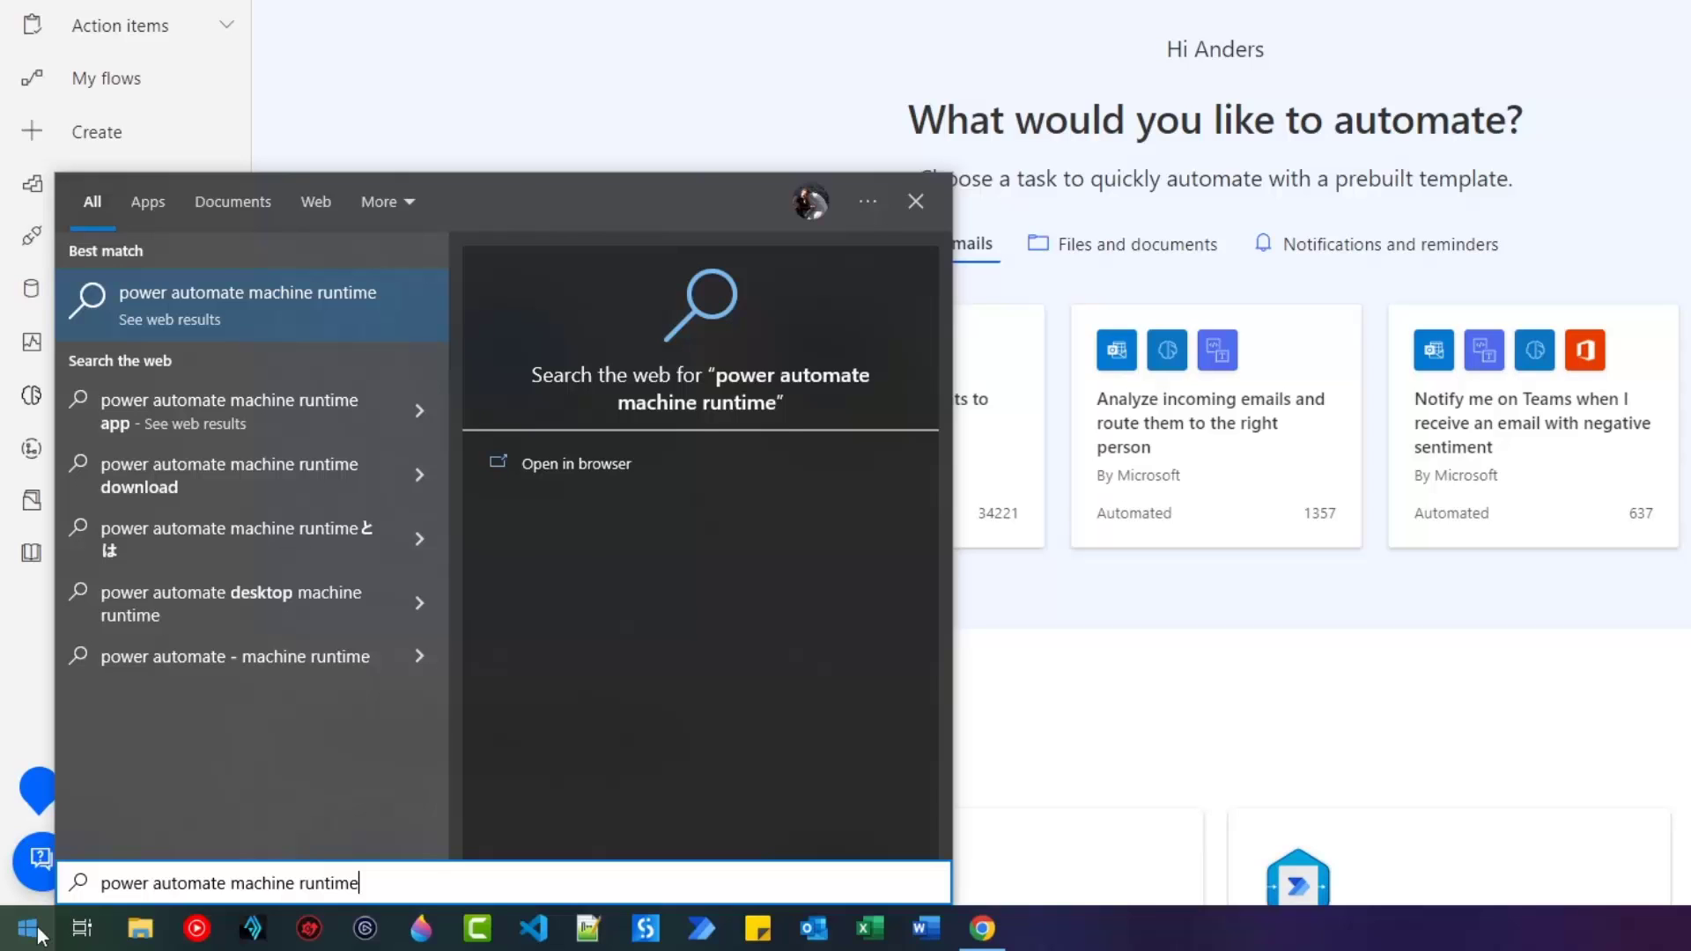
Check in System Information that the OS is Microsoft Windows 10 Pro, then close it.
{"action": "left_click", "coordinate": [28, 928]}
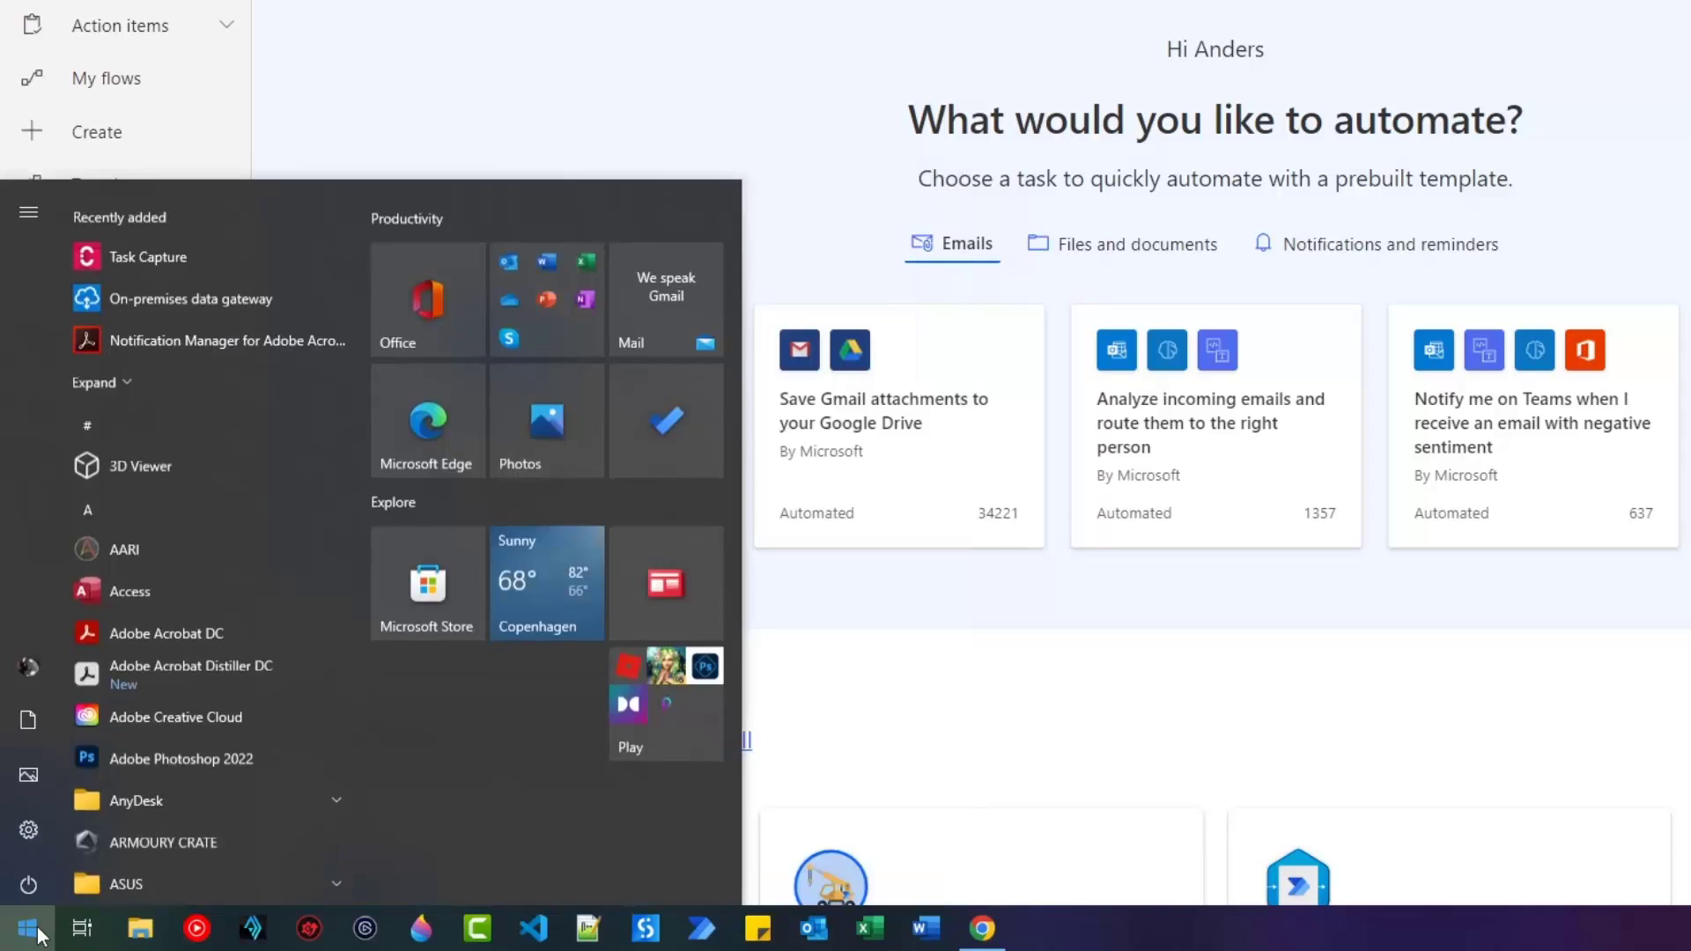
{"action": "type", "text": "system"}
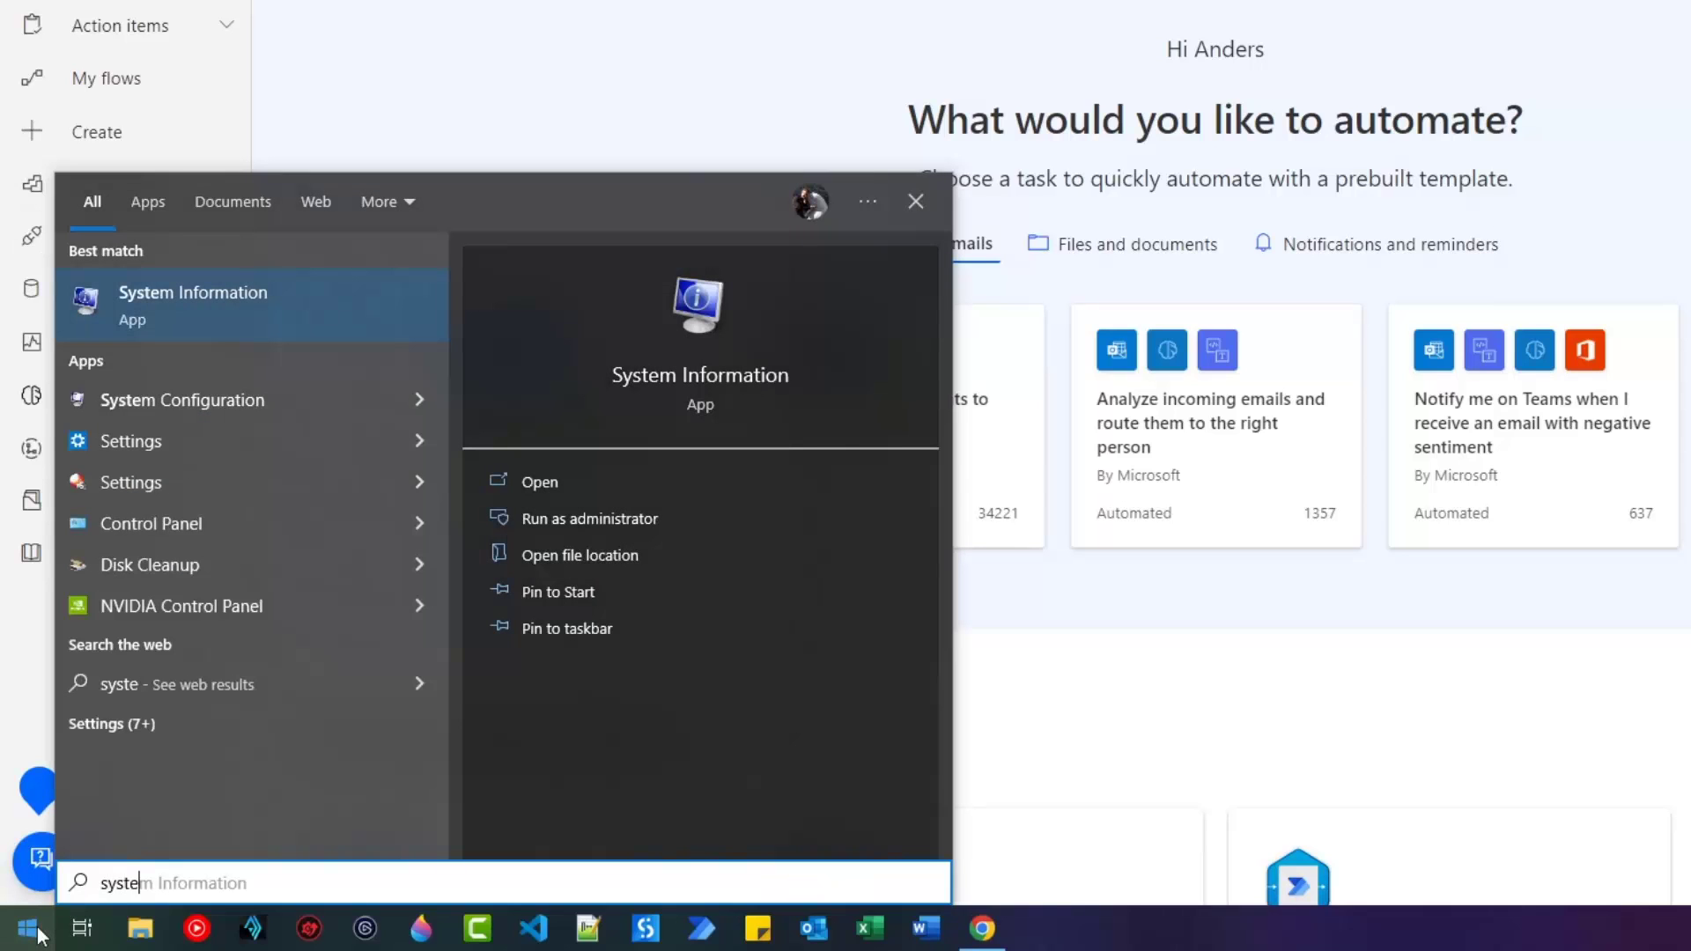
{"action": "left_click", "coordinate": [213, 328]}
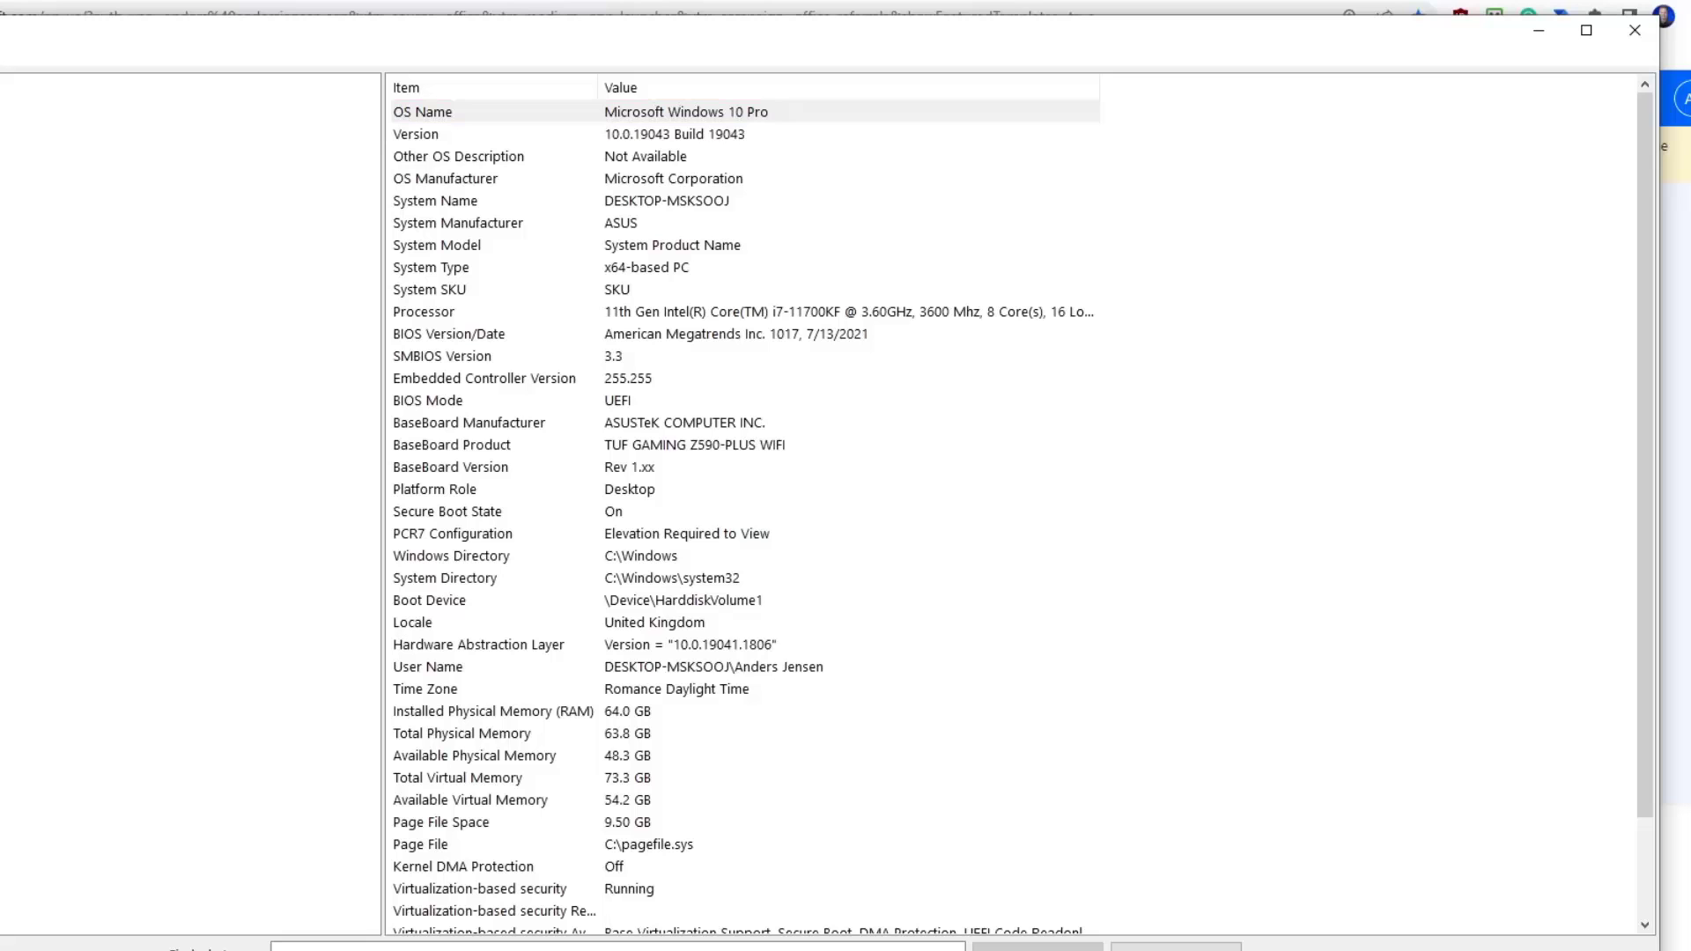
{"action": "left_click", "coordinate": [1634, 30]}
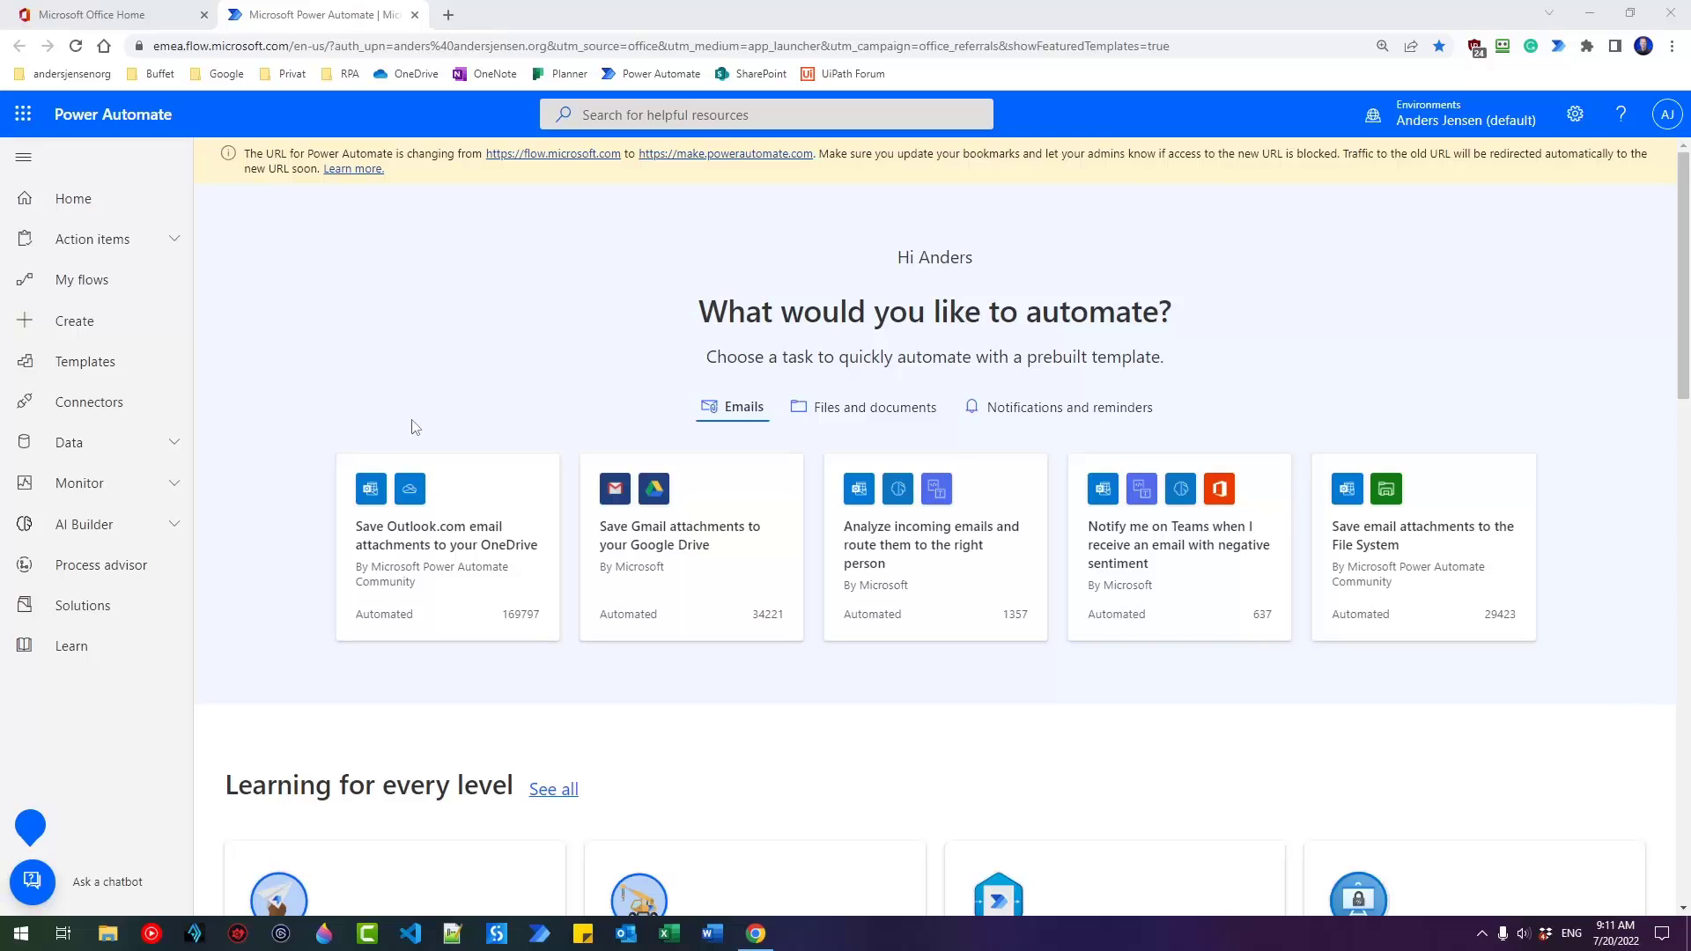
Download the Power Automate for desktop installer from the Create page's Install menu.
{"action": "left_click", "coordinate": [139, 334]}
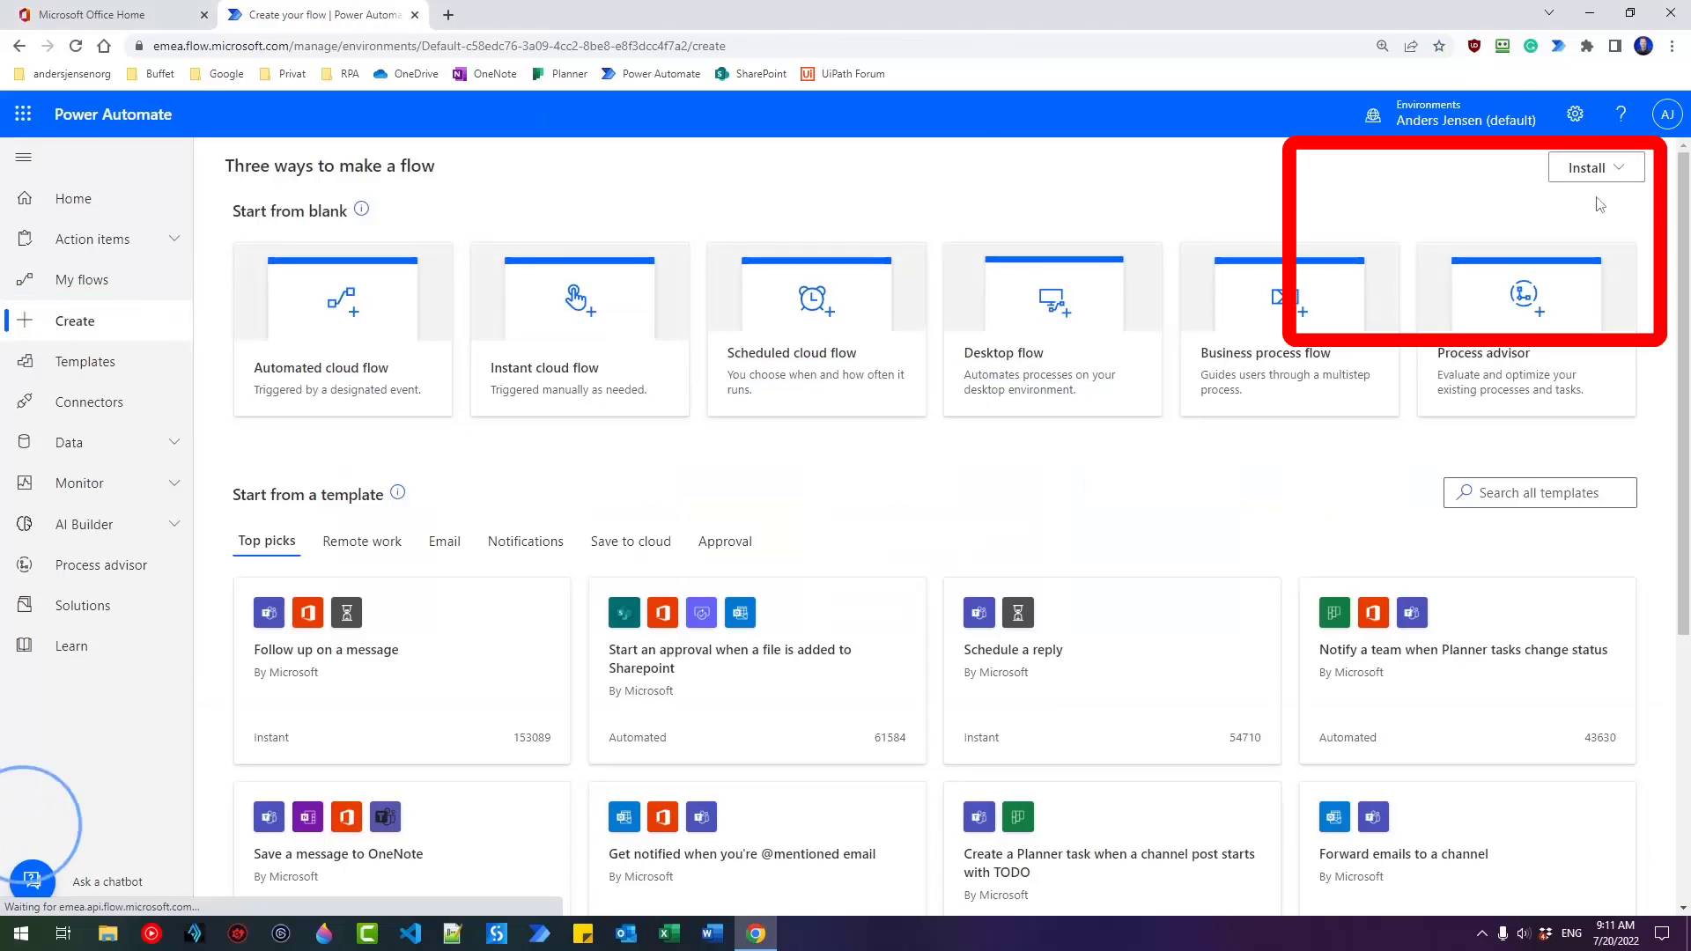
{"action": "left_click", "coordinate": [1596, 169]}
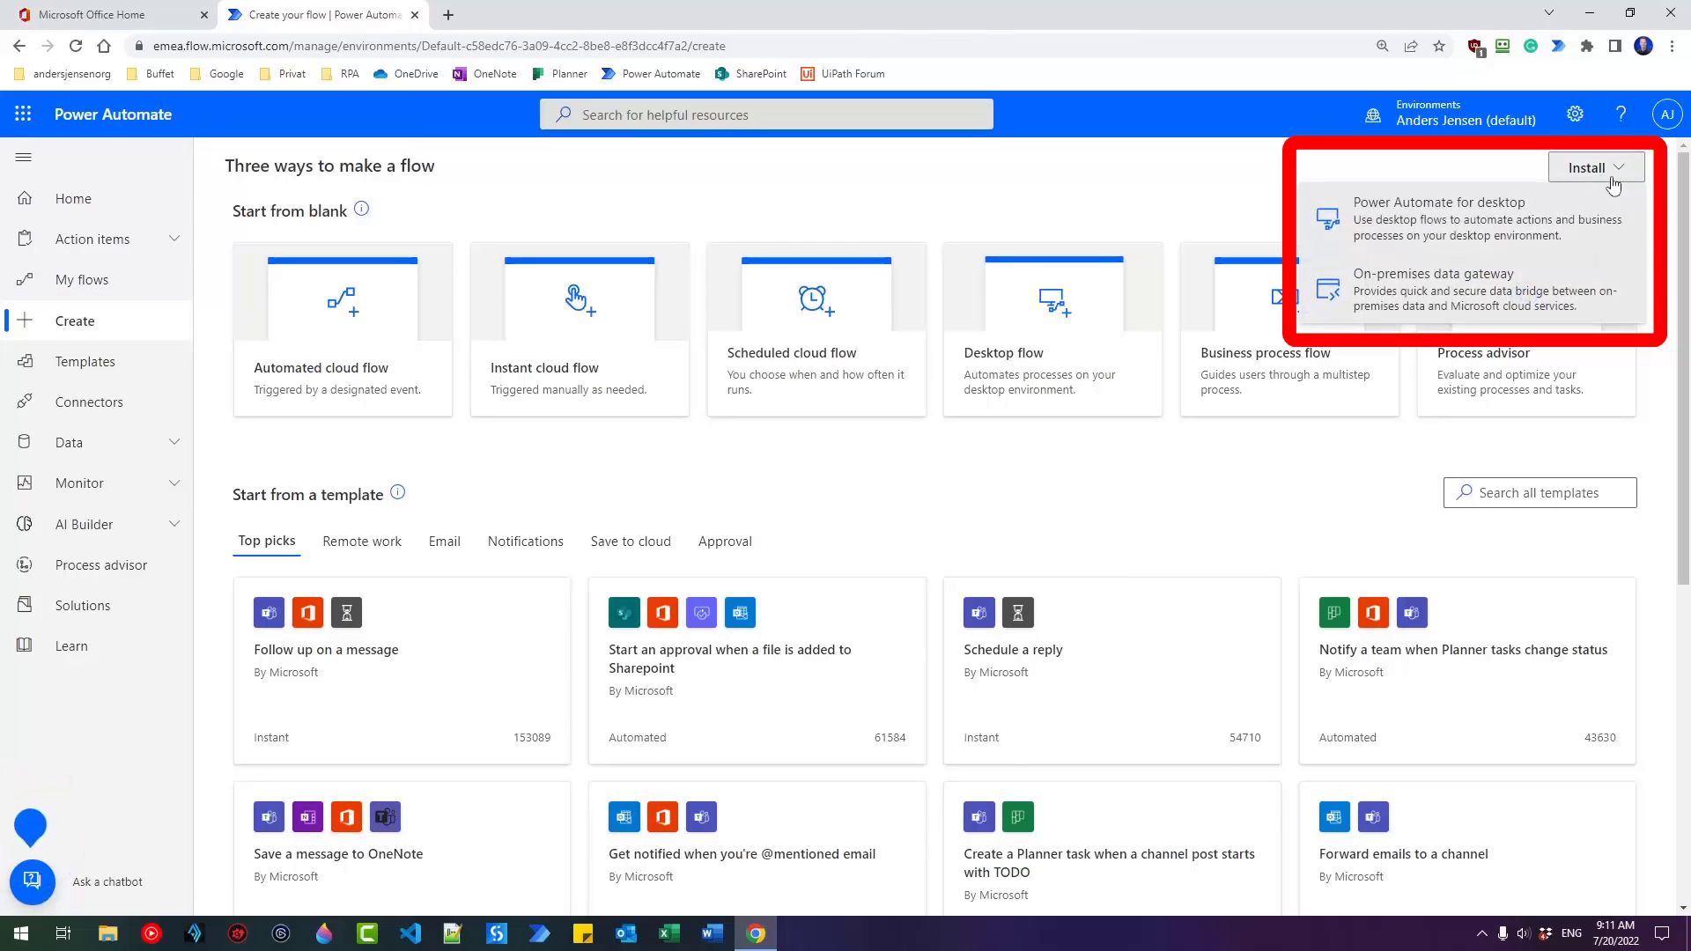
{"action": "left_click", "coordinate": [1467, 222]}
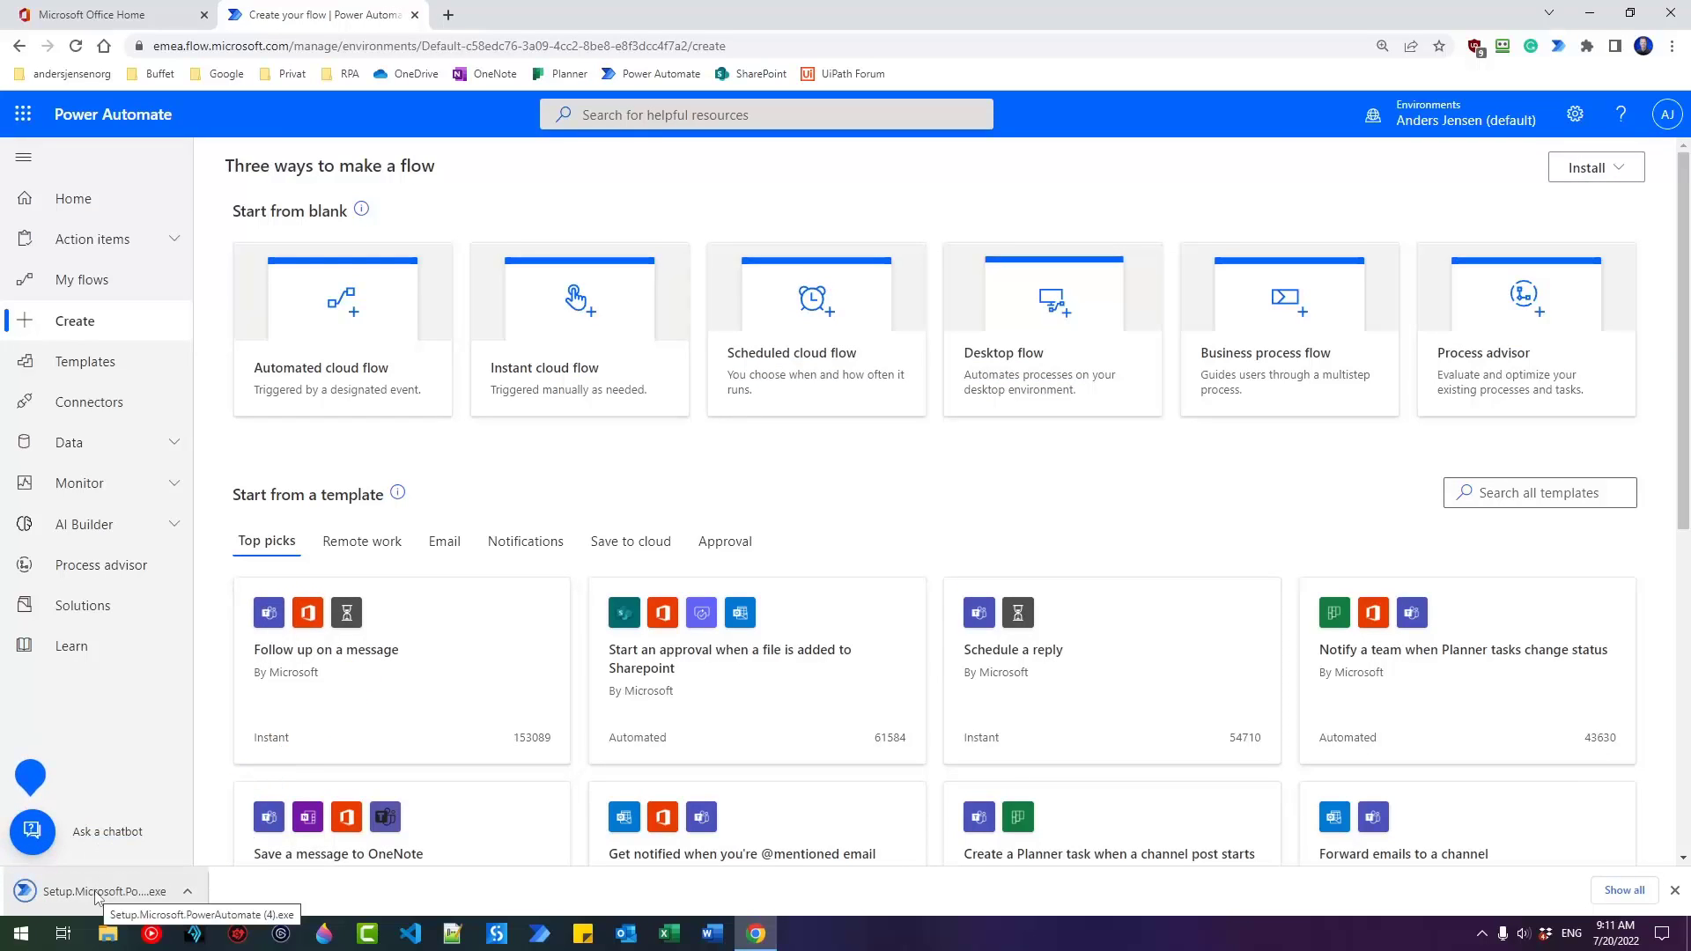
Run Setup.Microsoft.PowerAutomate.exe, accept the terms of use and install the package.
{"action": "left_click", "coordinate": [97, 894]}
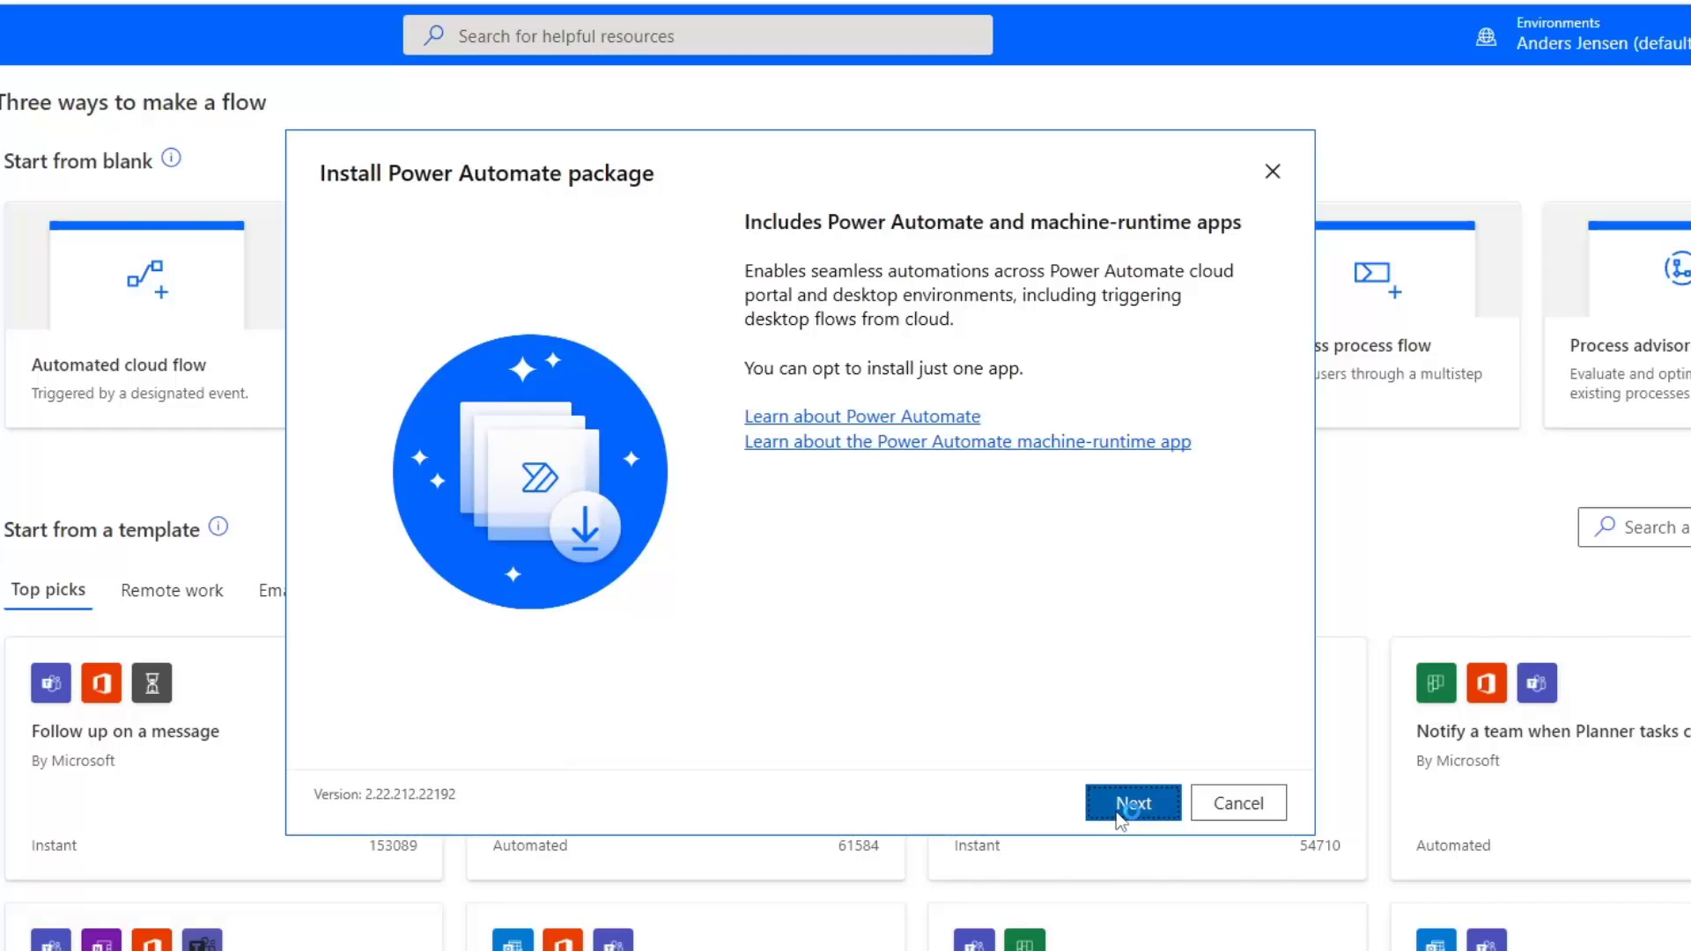
{"action": "left_click", "coordinate": [1121, 815]}
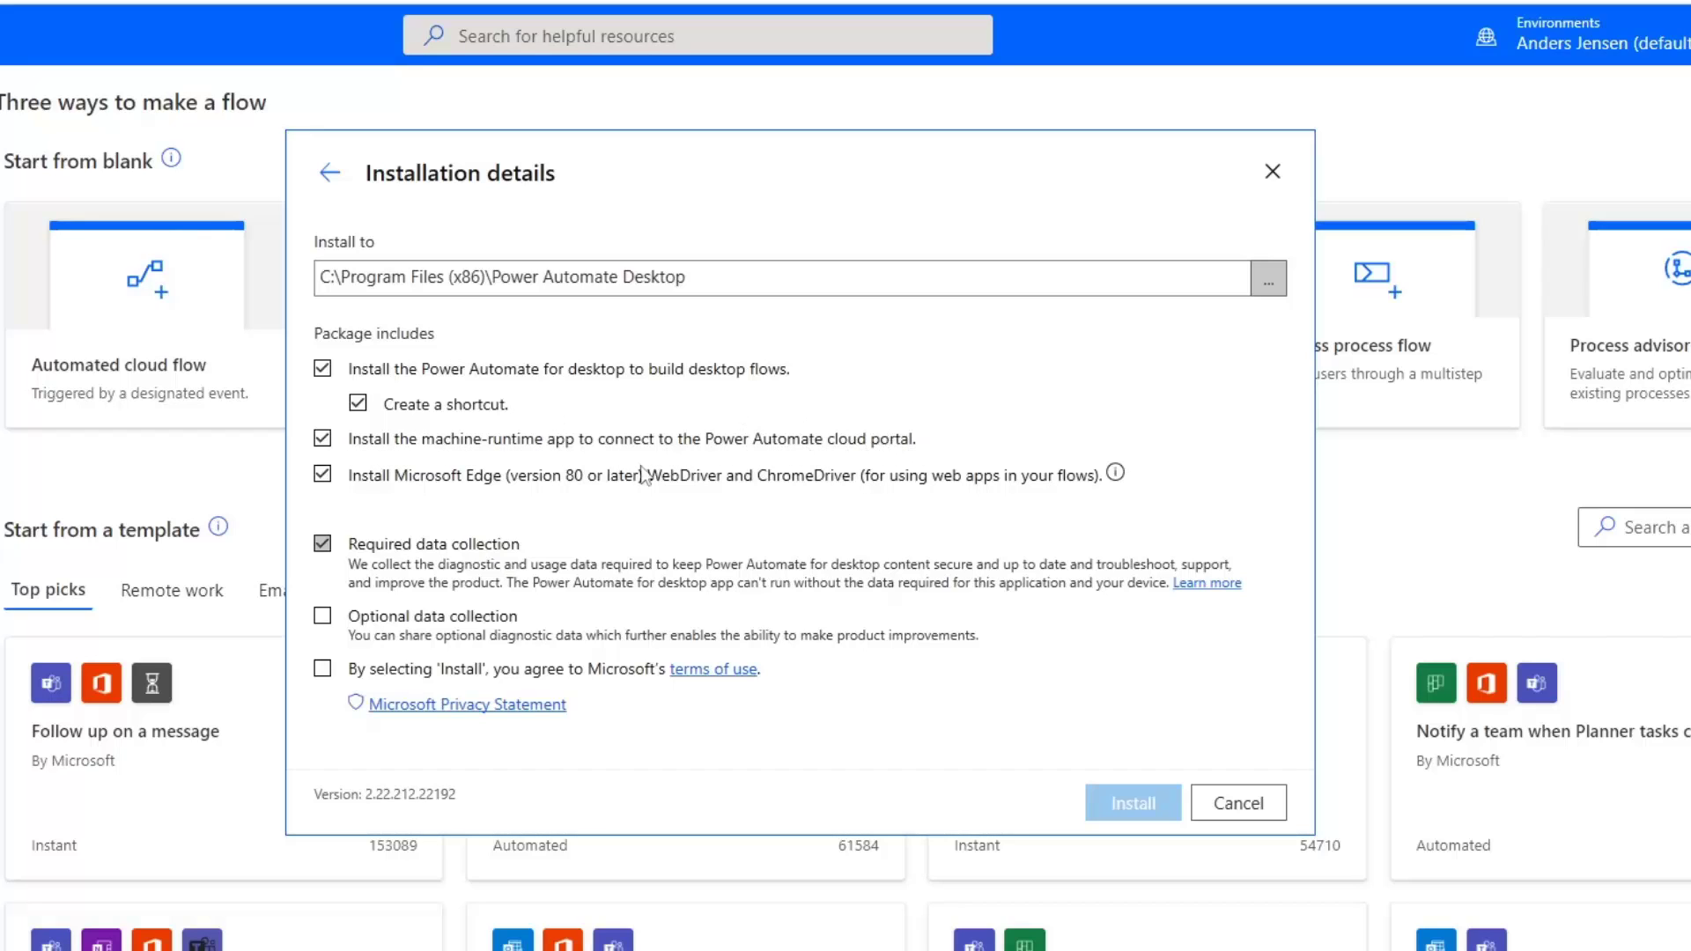
{"action": "left_click", "coordinate": [322, 669]}
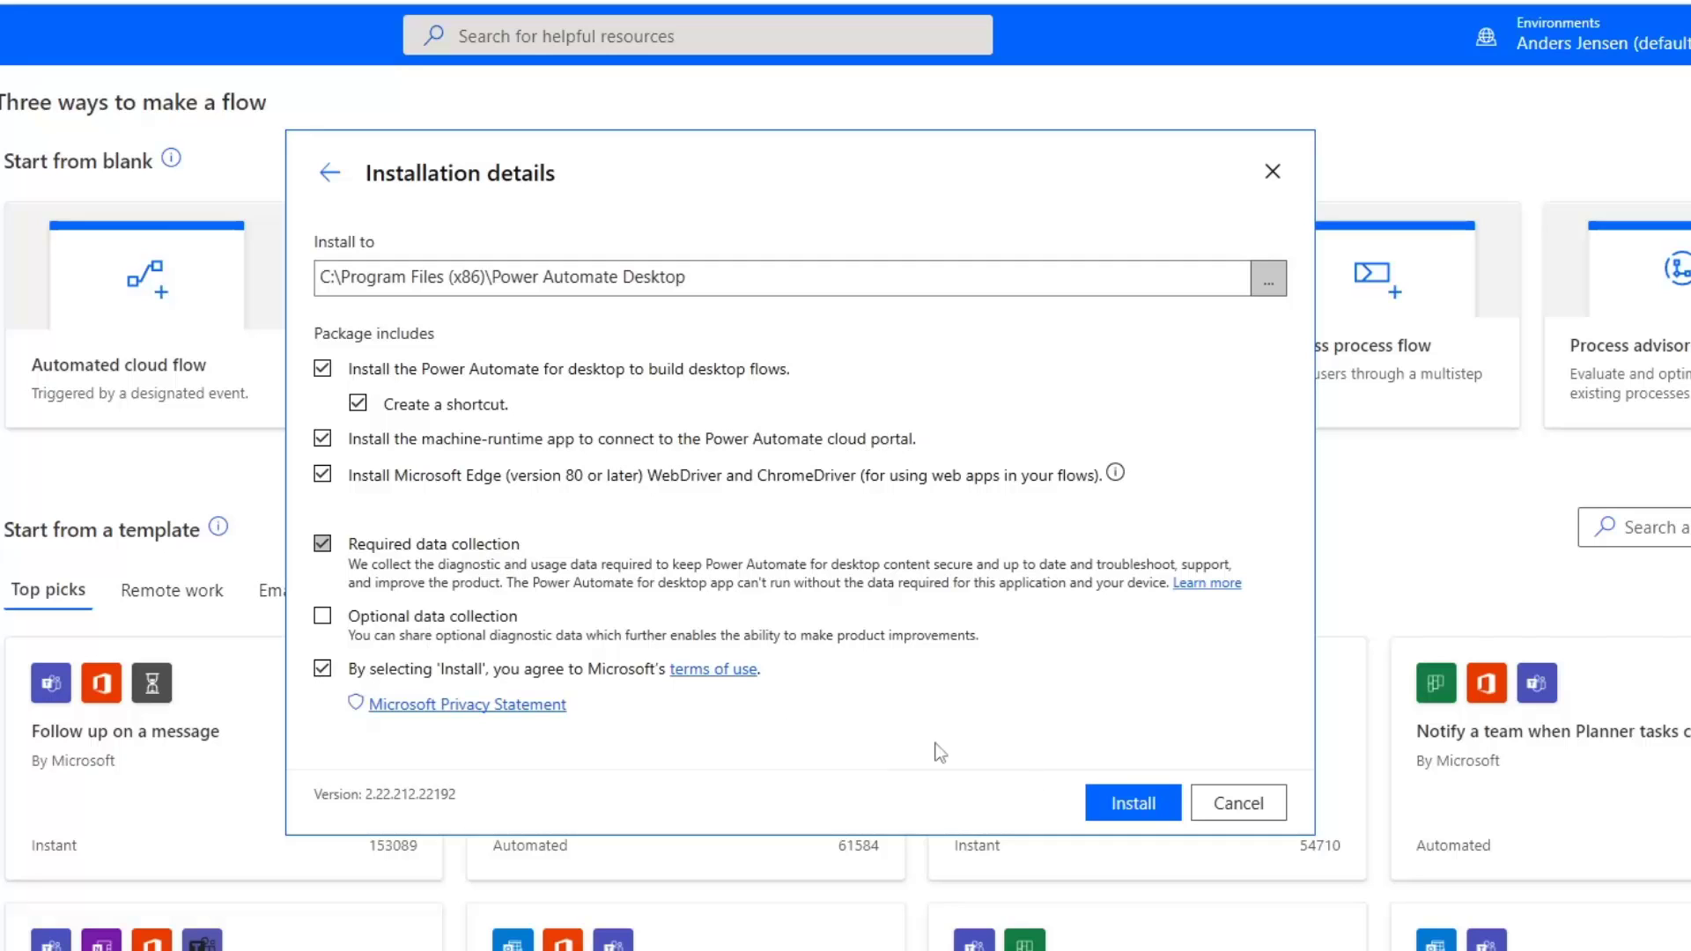
{"action": "left_click", "coordinate": [1134, 805]}
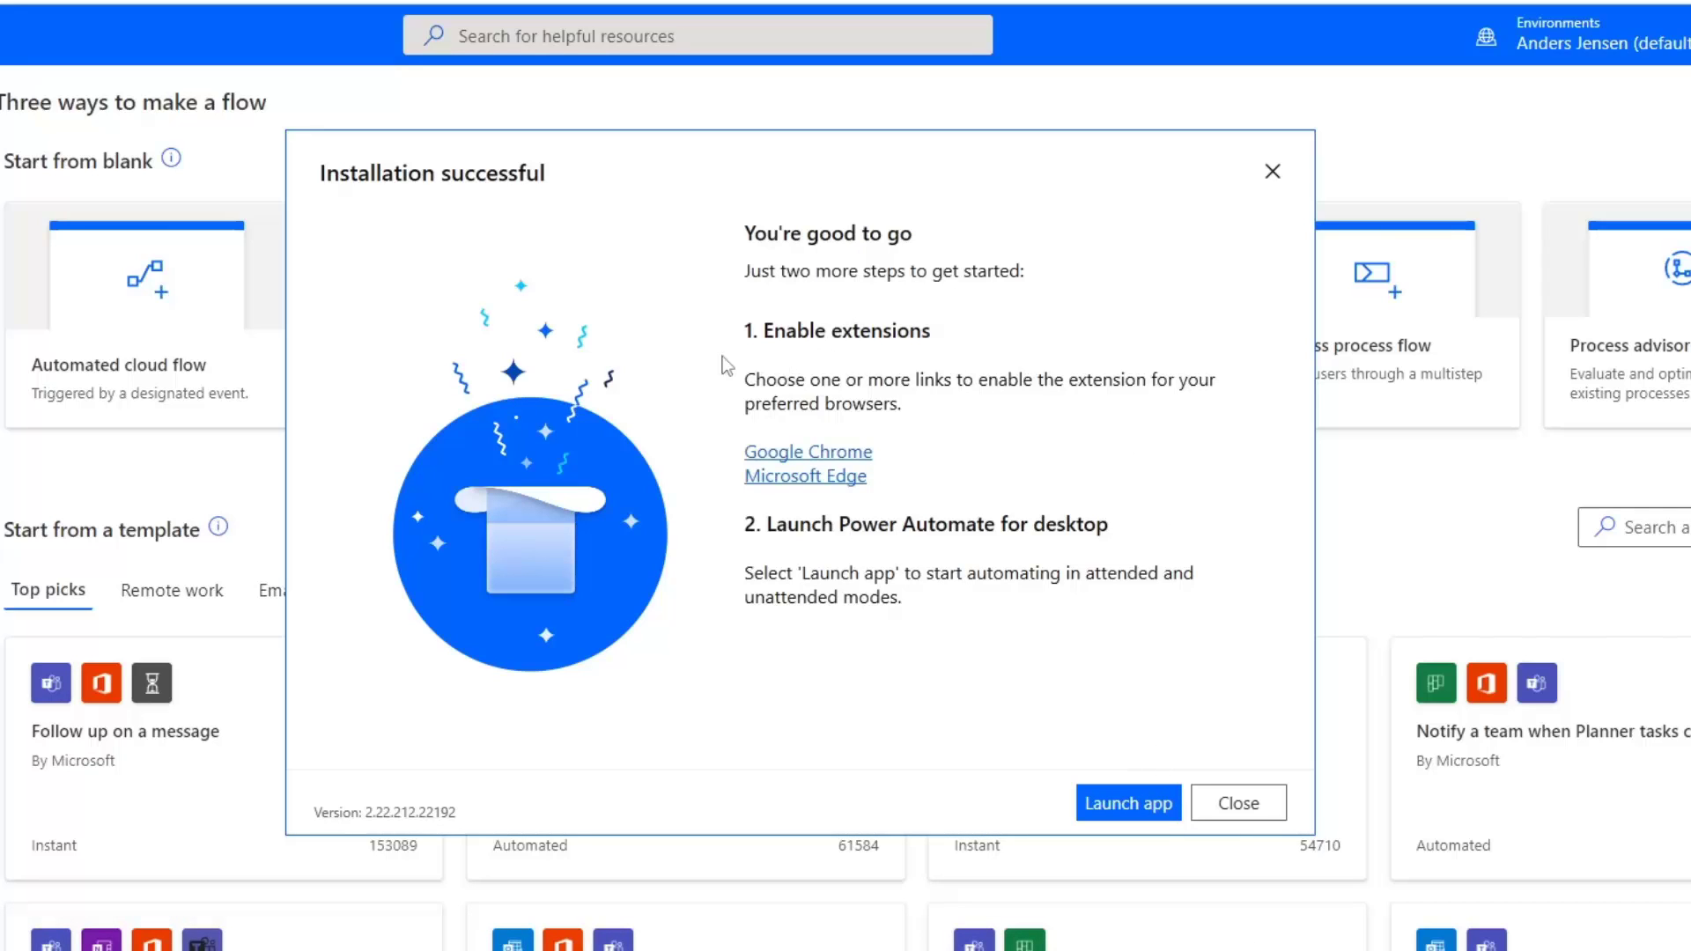
Launch Power Automate for desktop and sign in with the account e-mail and password.
{"action": "left_click", "coordinate": [1145, 814]}
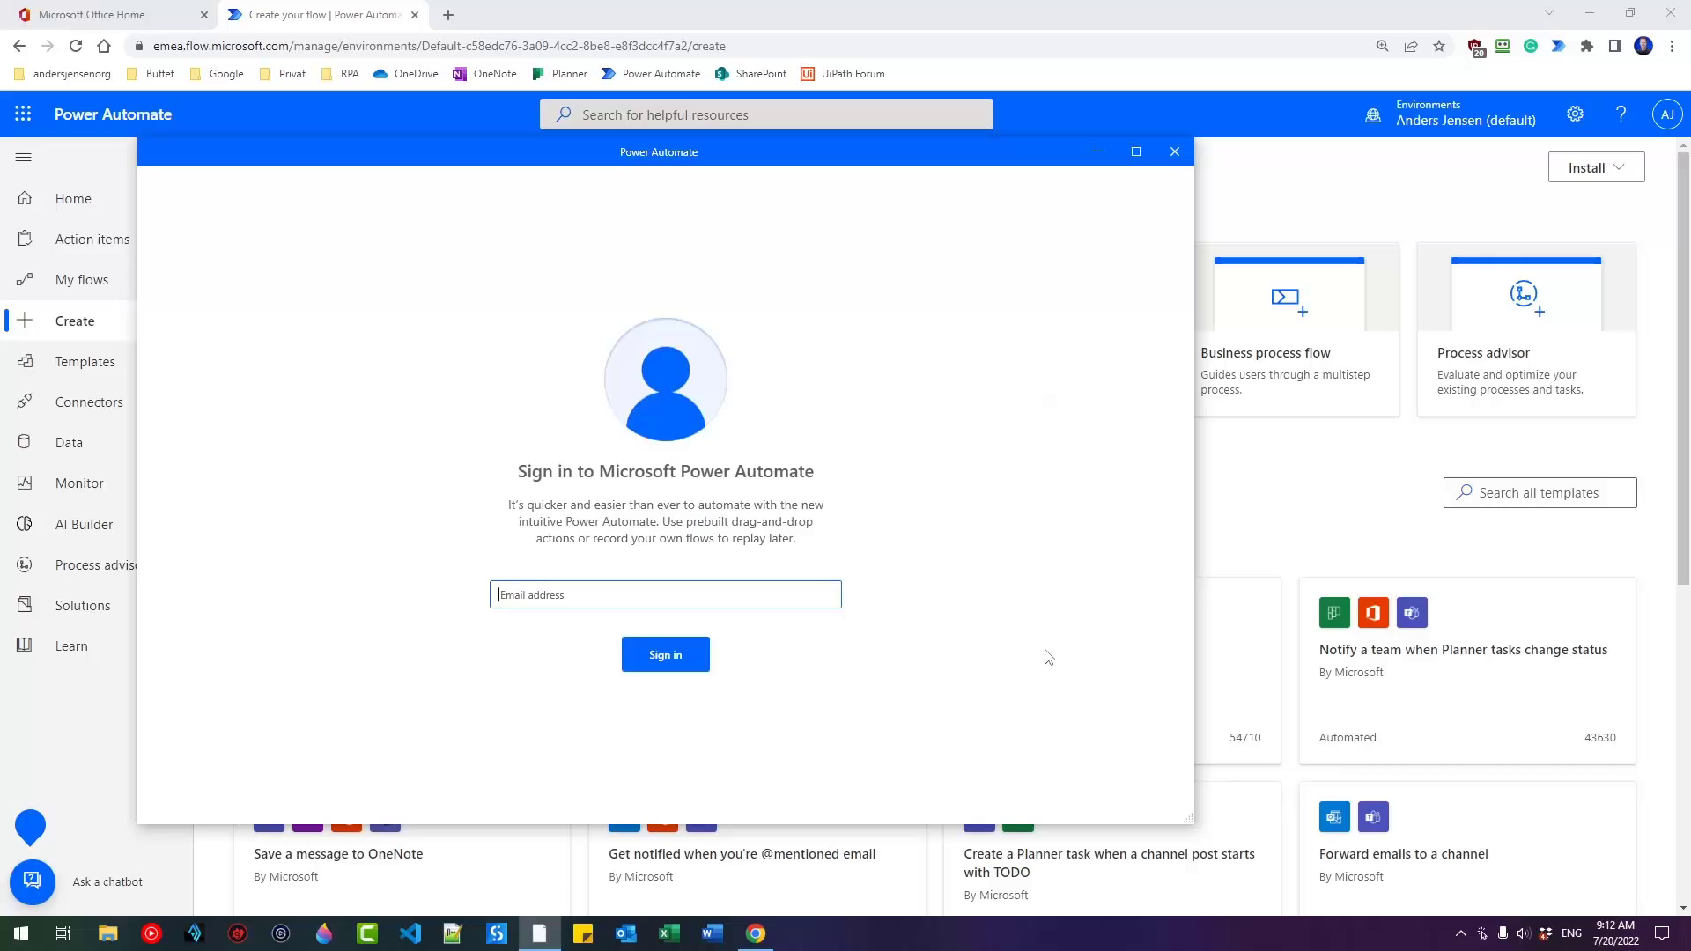
{"action": "left_click", "coordinate": [539, 597]}
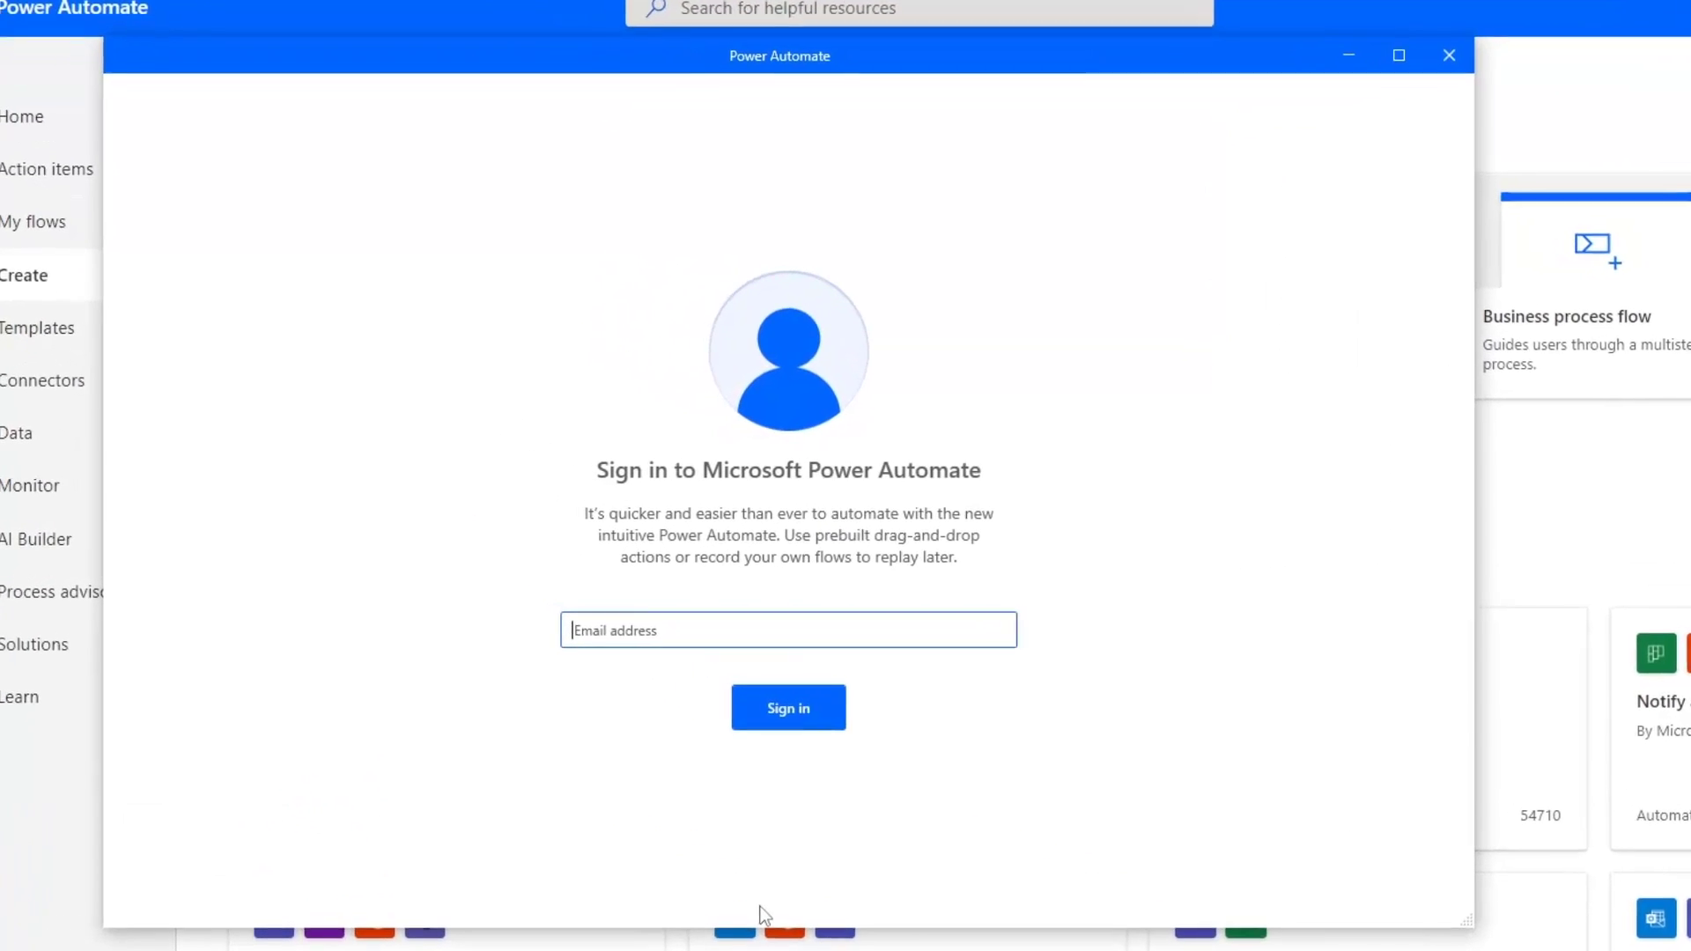
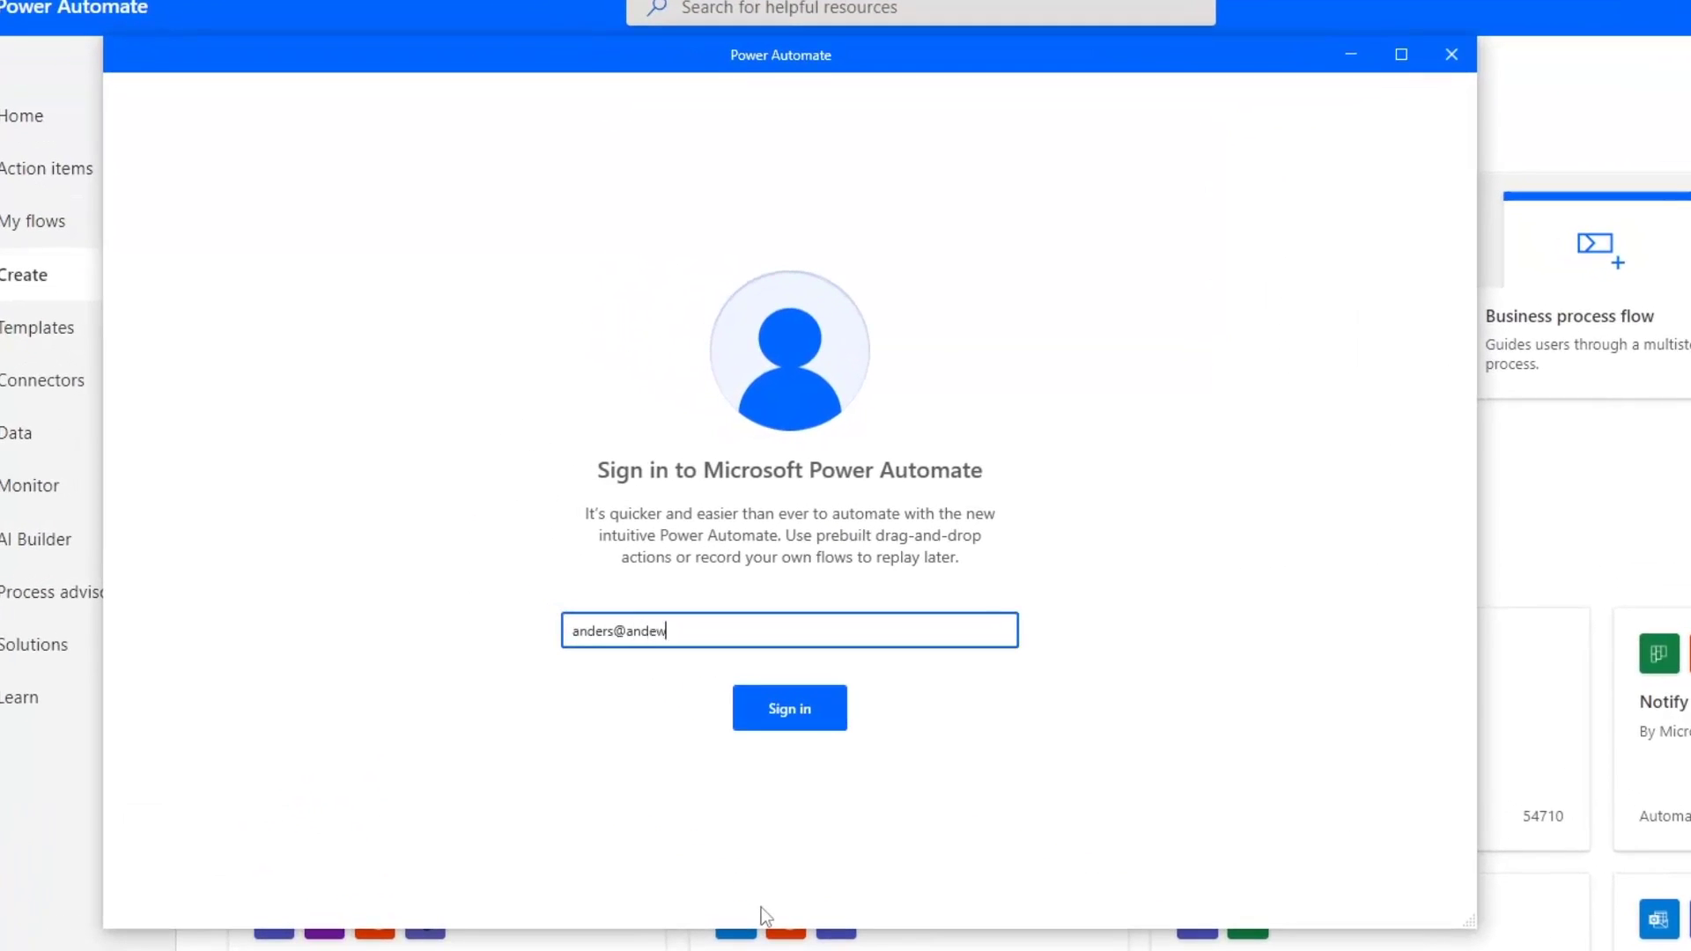
{"action": "key", "text": "Return"}
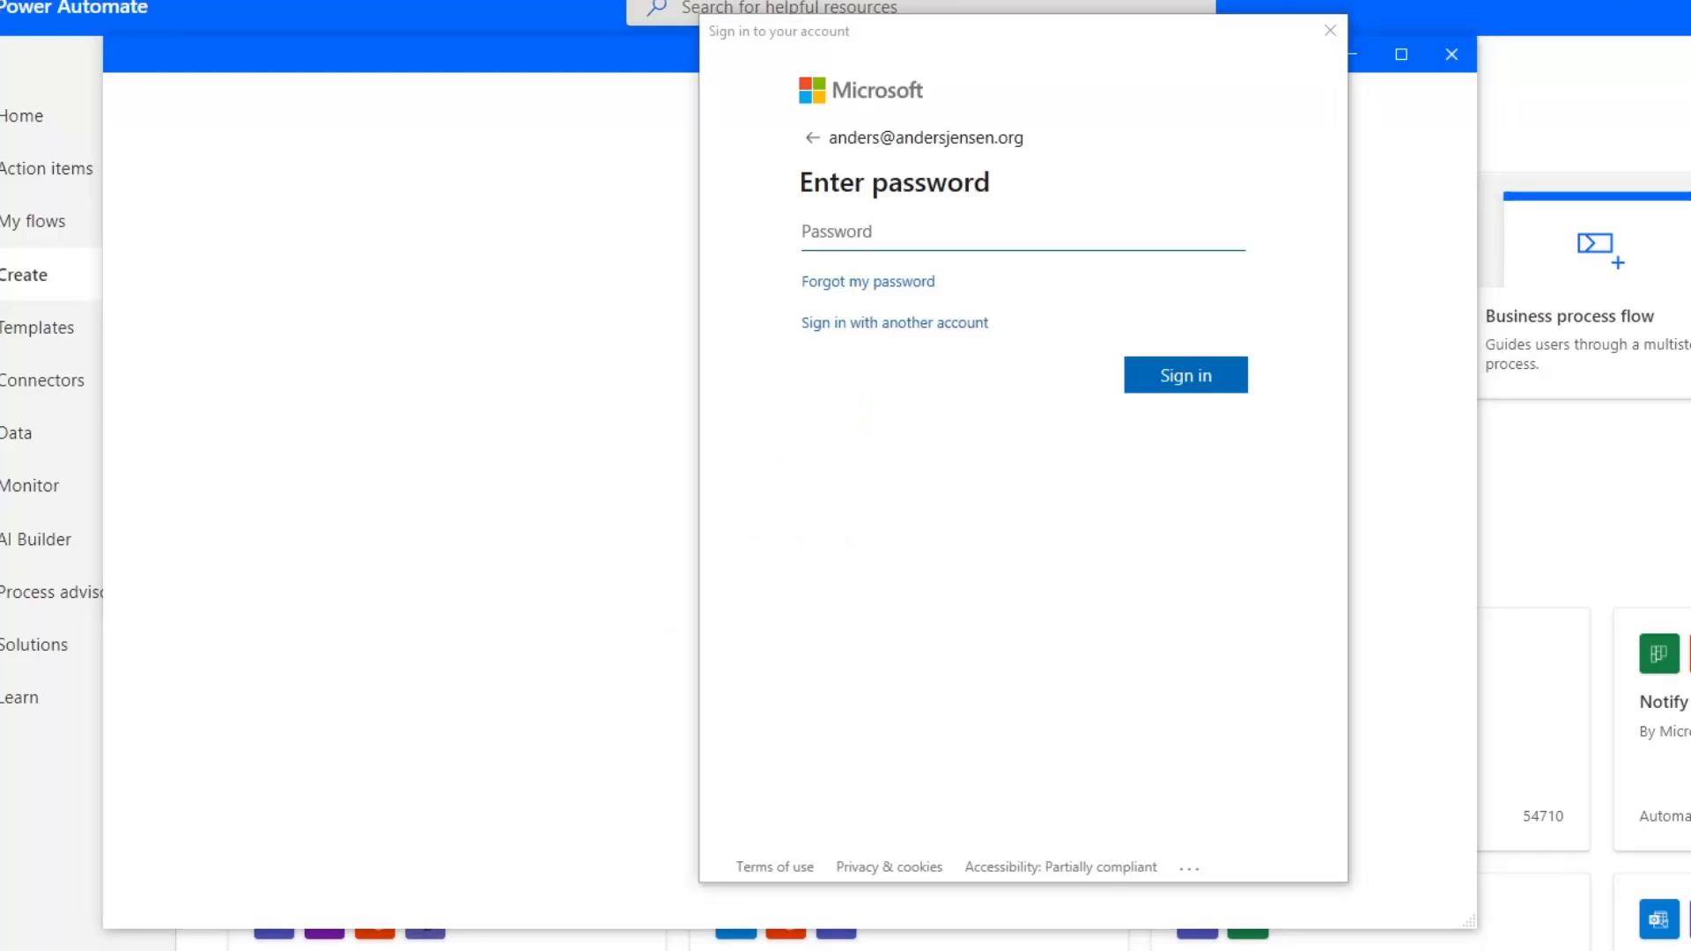
{"action": "left_click", "coordinate": [943, 231]}
{"action": "type", "text": "••••••••••••••••"}
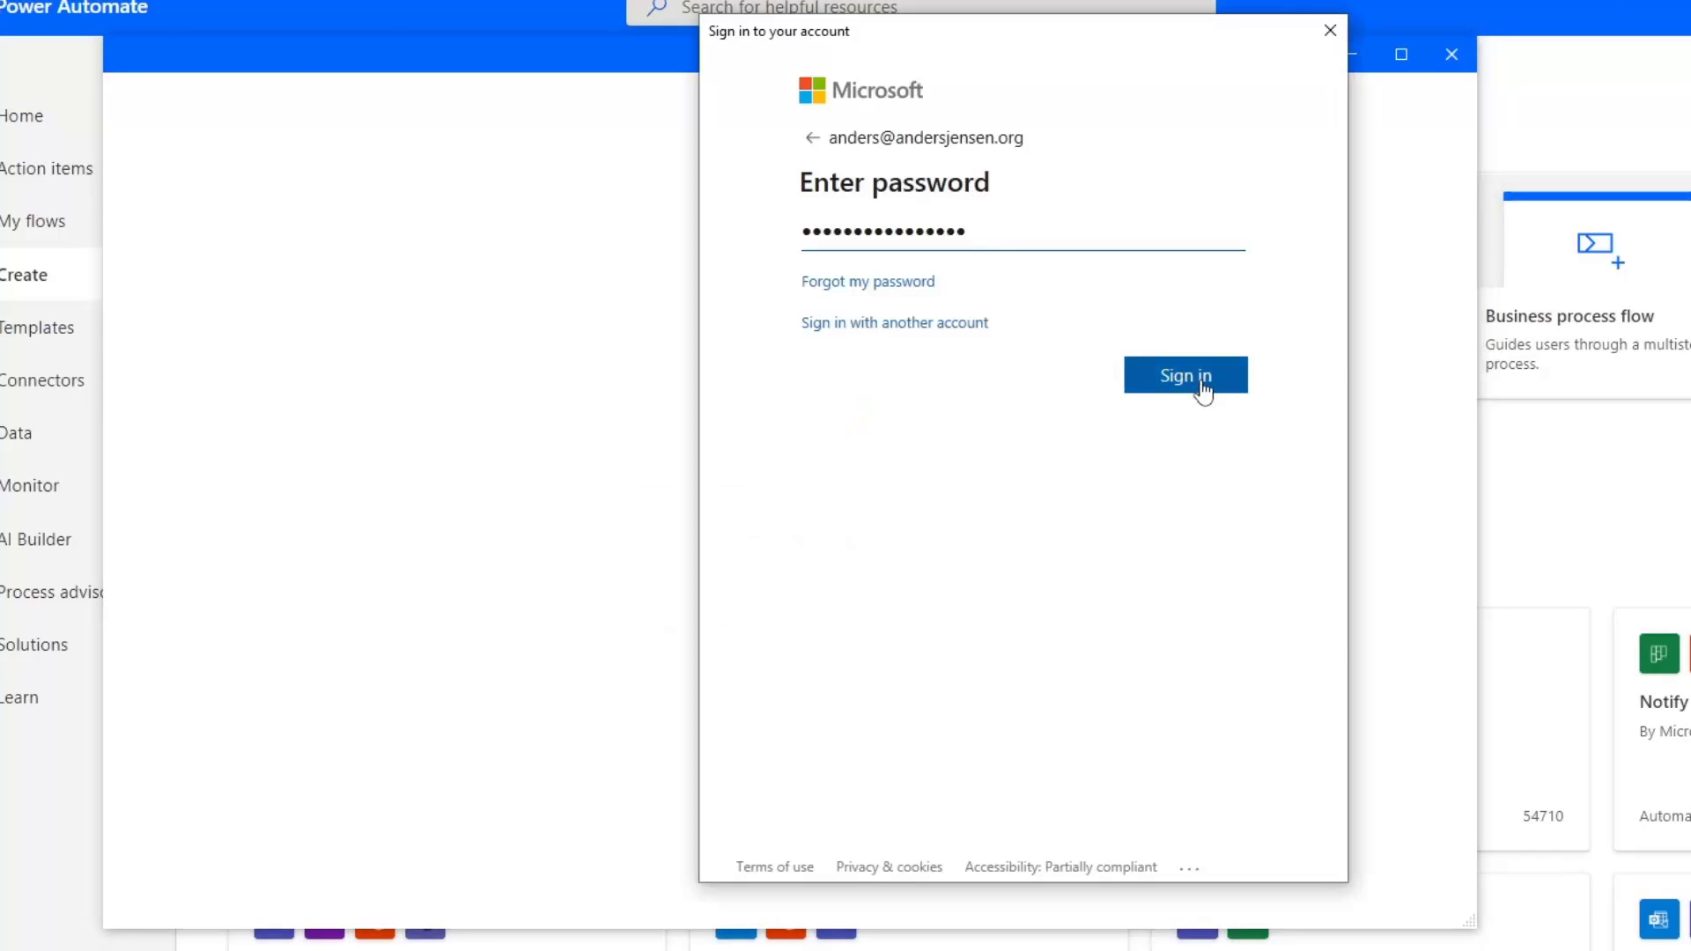
{"action": "left_click", "coordinate": [1202, 387]}
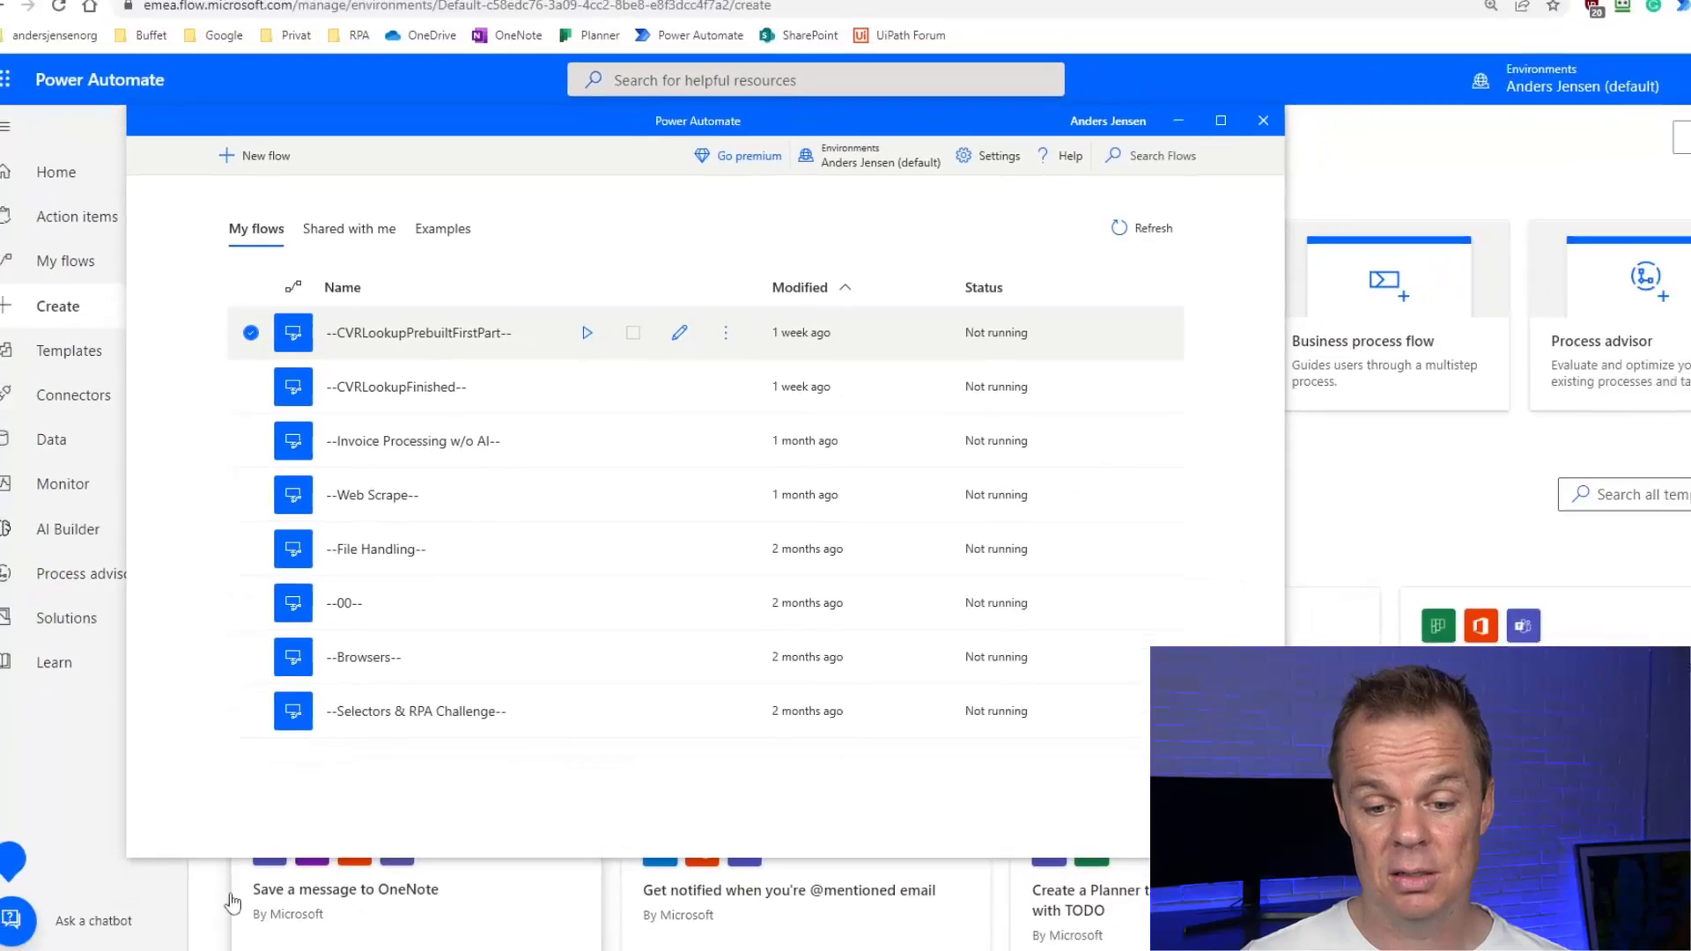
Open Power Automate machine runtime and register this machine in the default environment.
{"action": "left_click", "coordinate": [22, 933]}
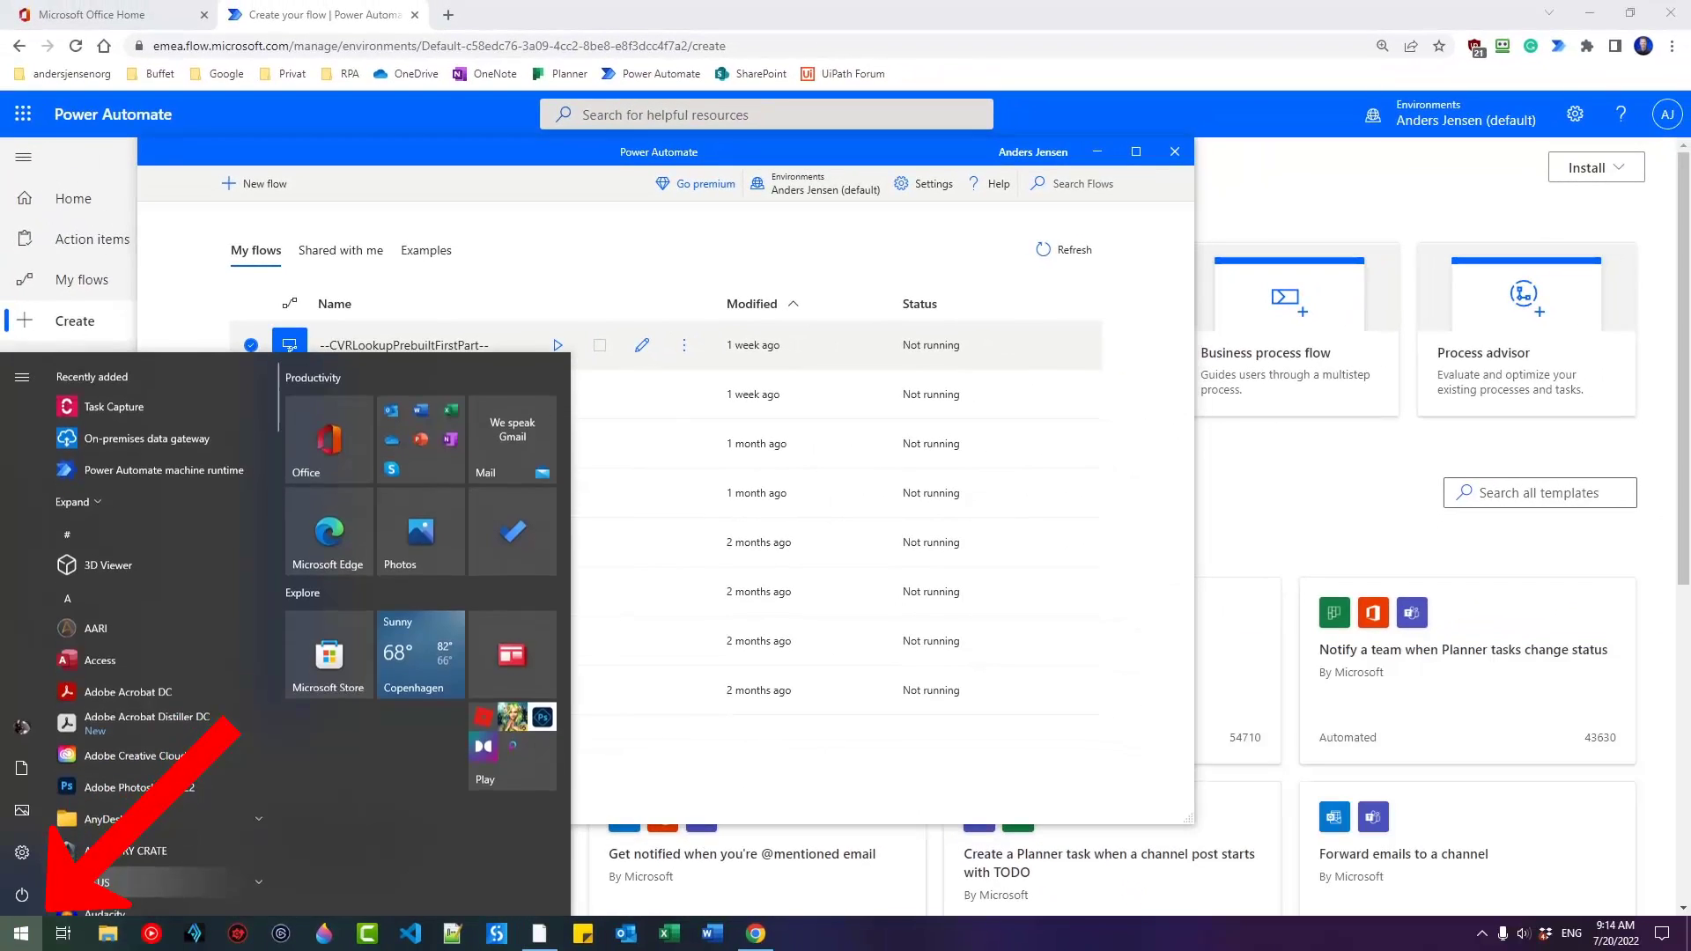
{"action": "type", "text": "power autom"}
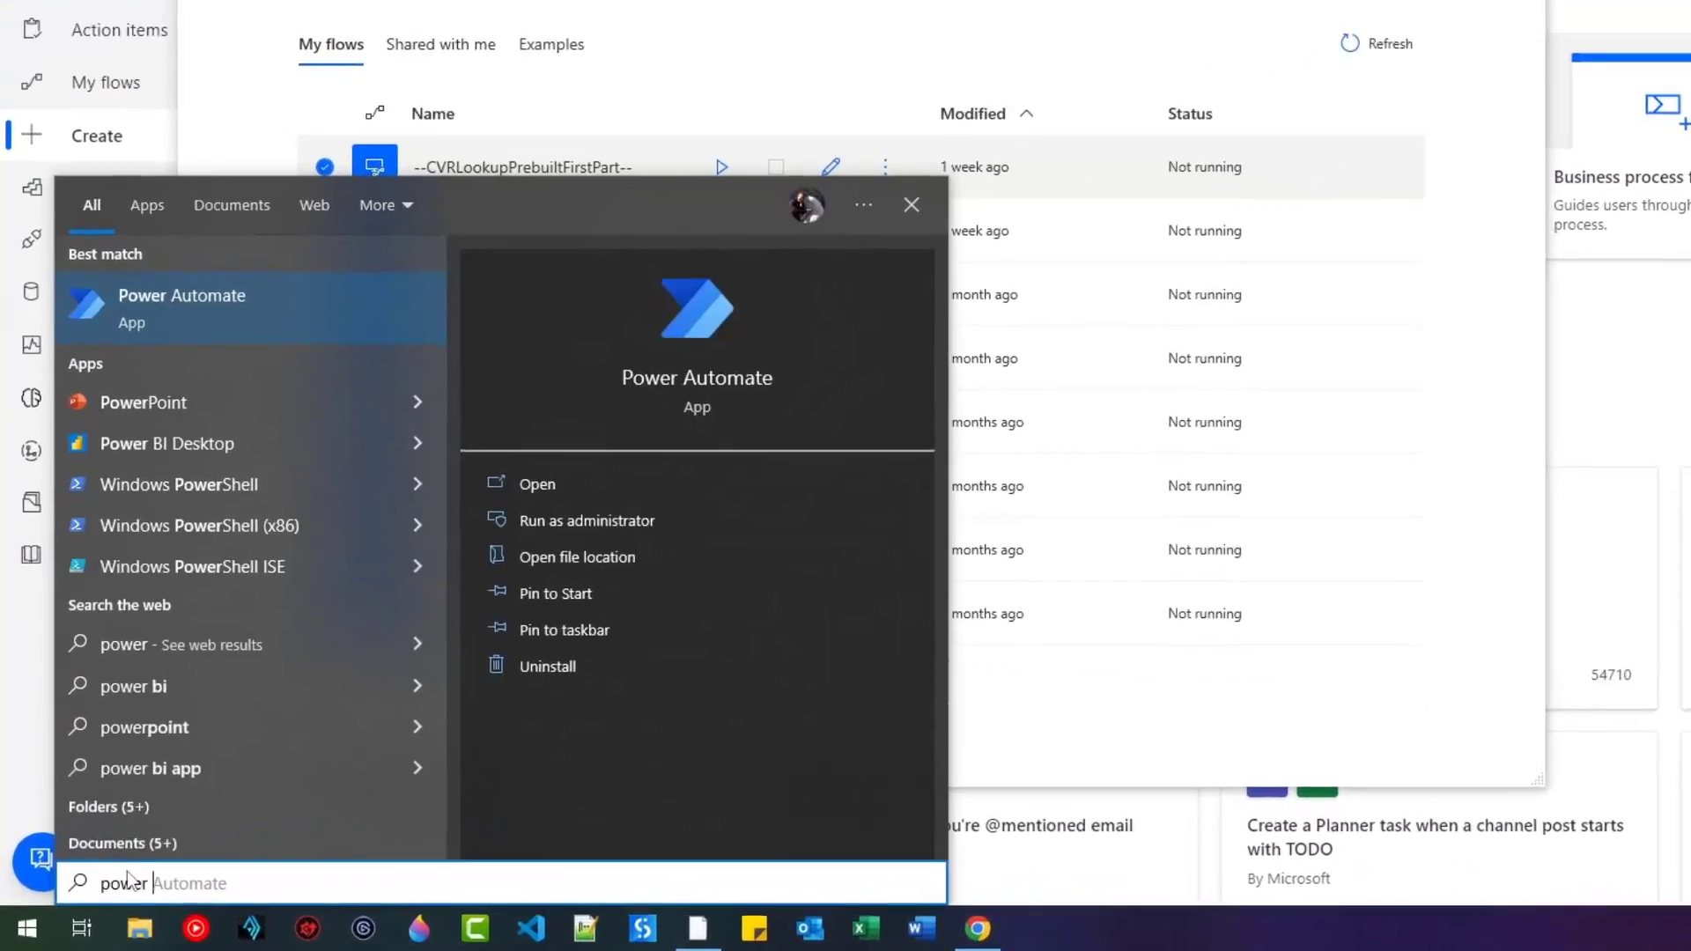
{"action": "type", "text": "ate machine"}
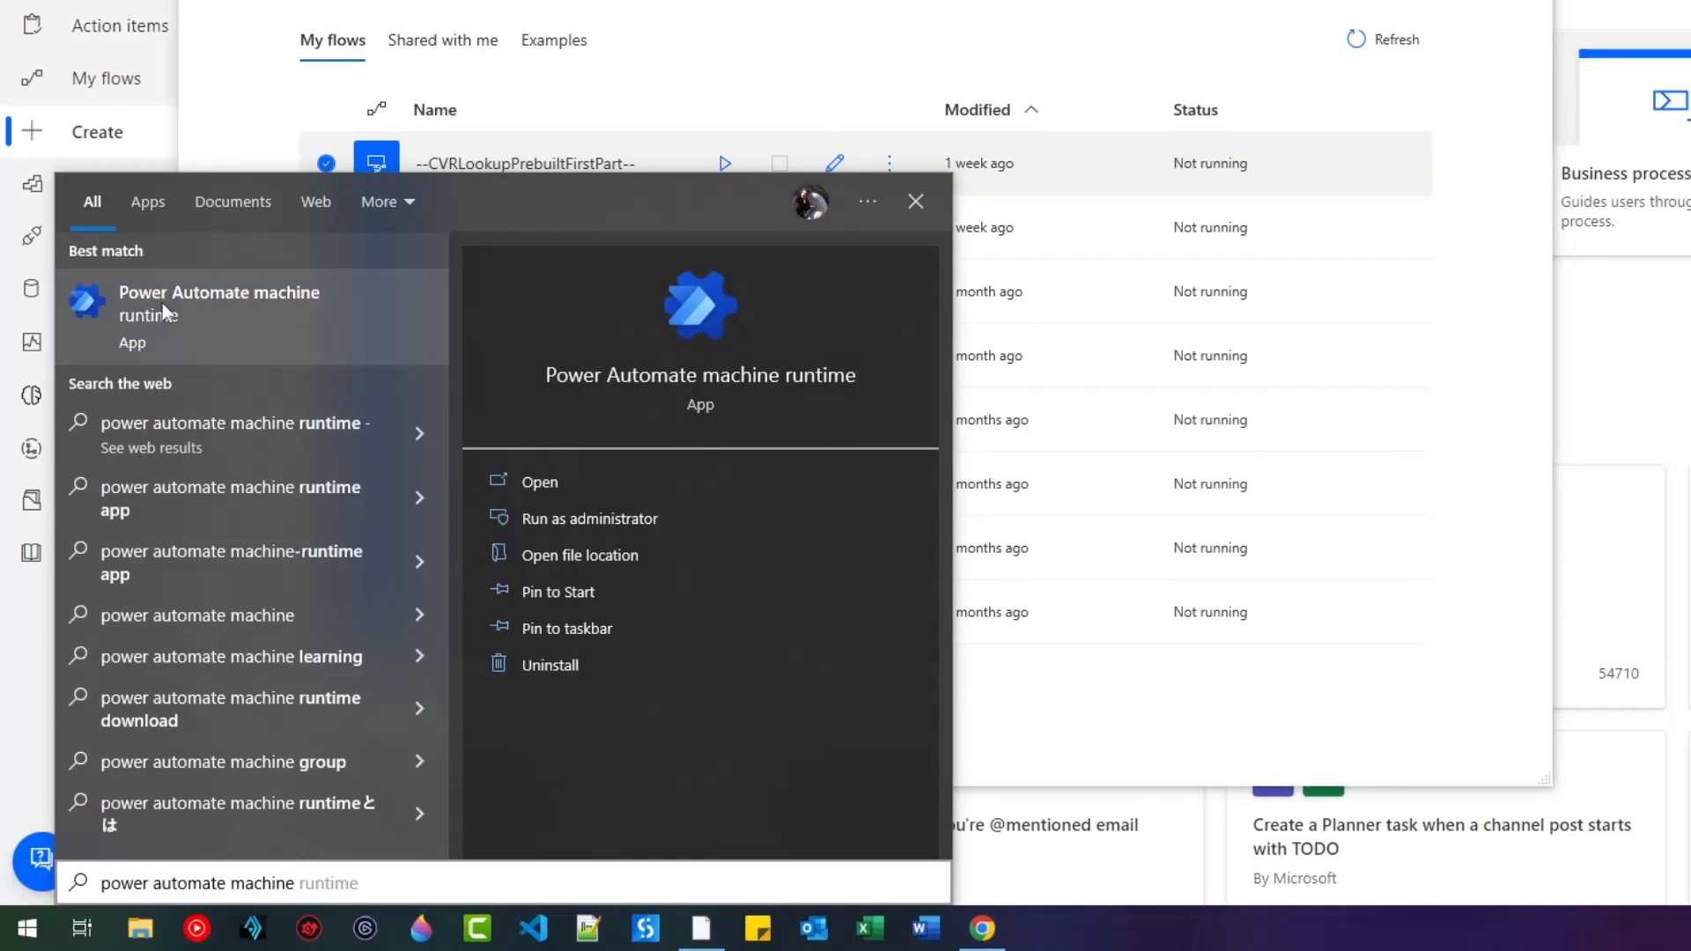
{"action": "left_click", "coordinate": [162, 305]}
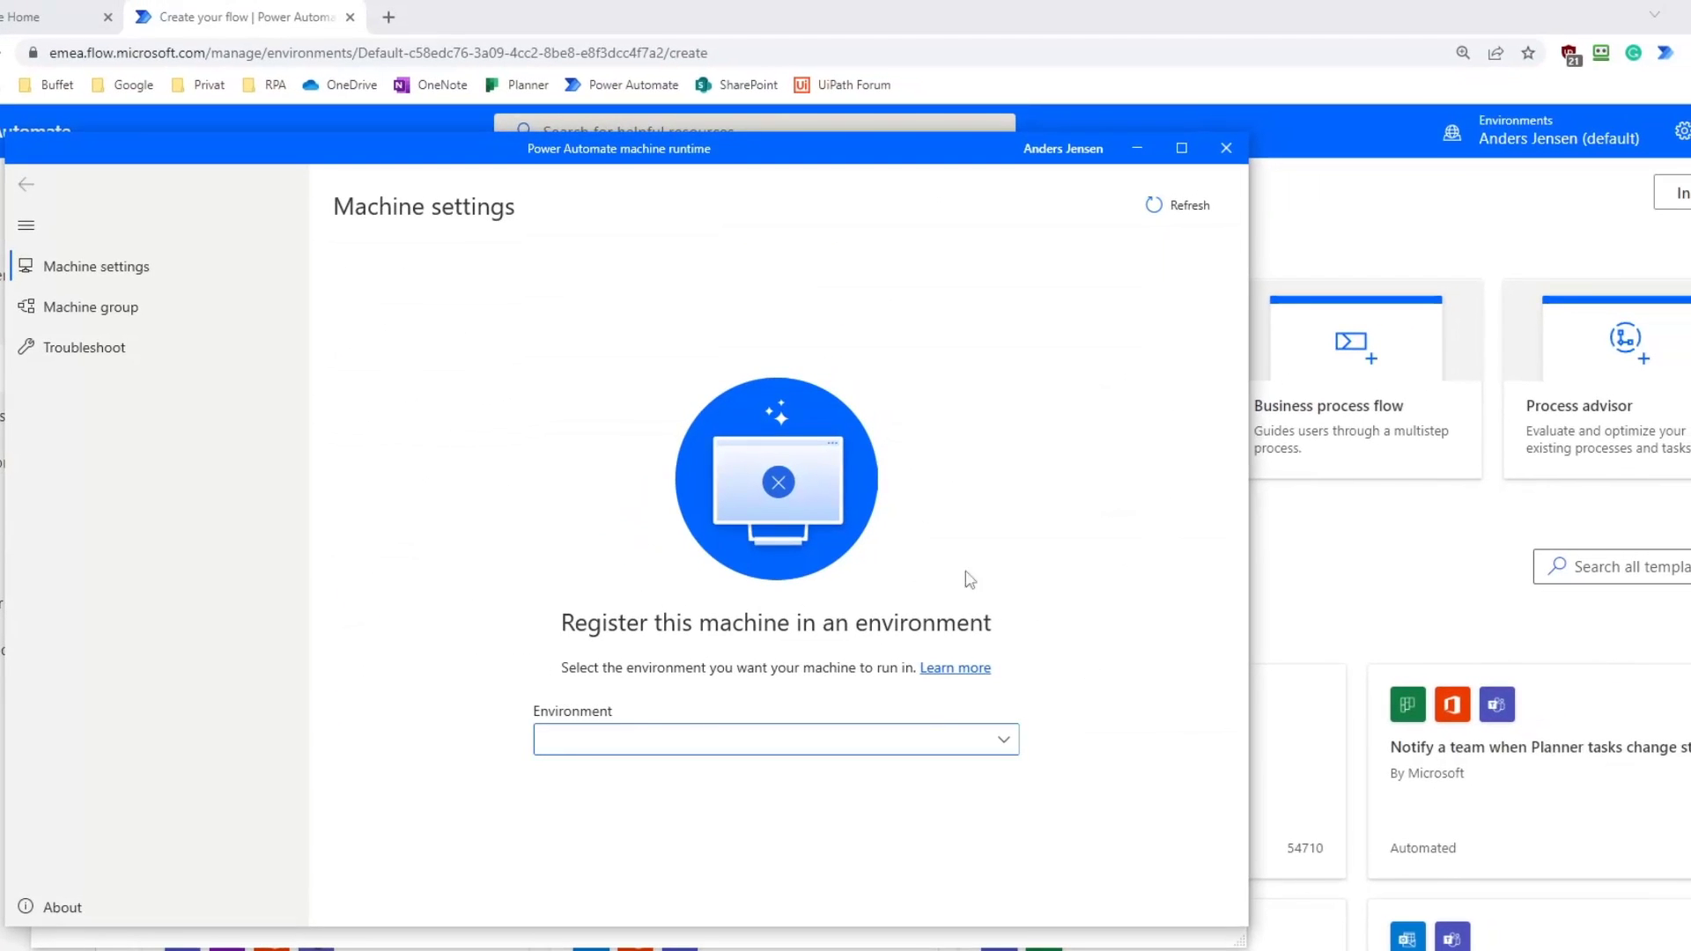
{"action": "left_click", "coordinate": [1005, 747]}
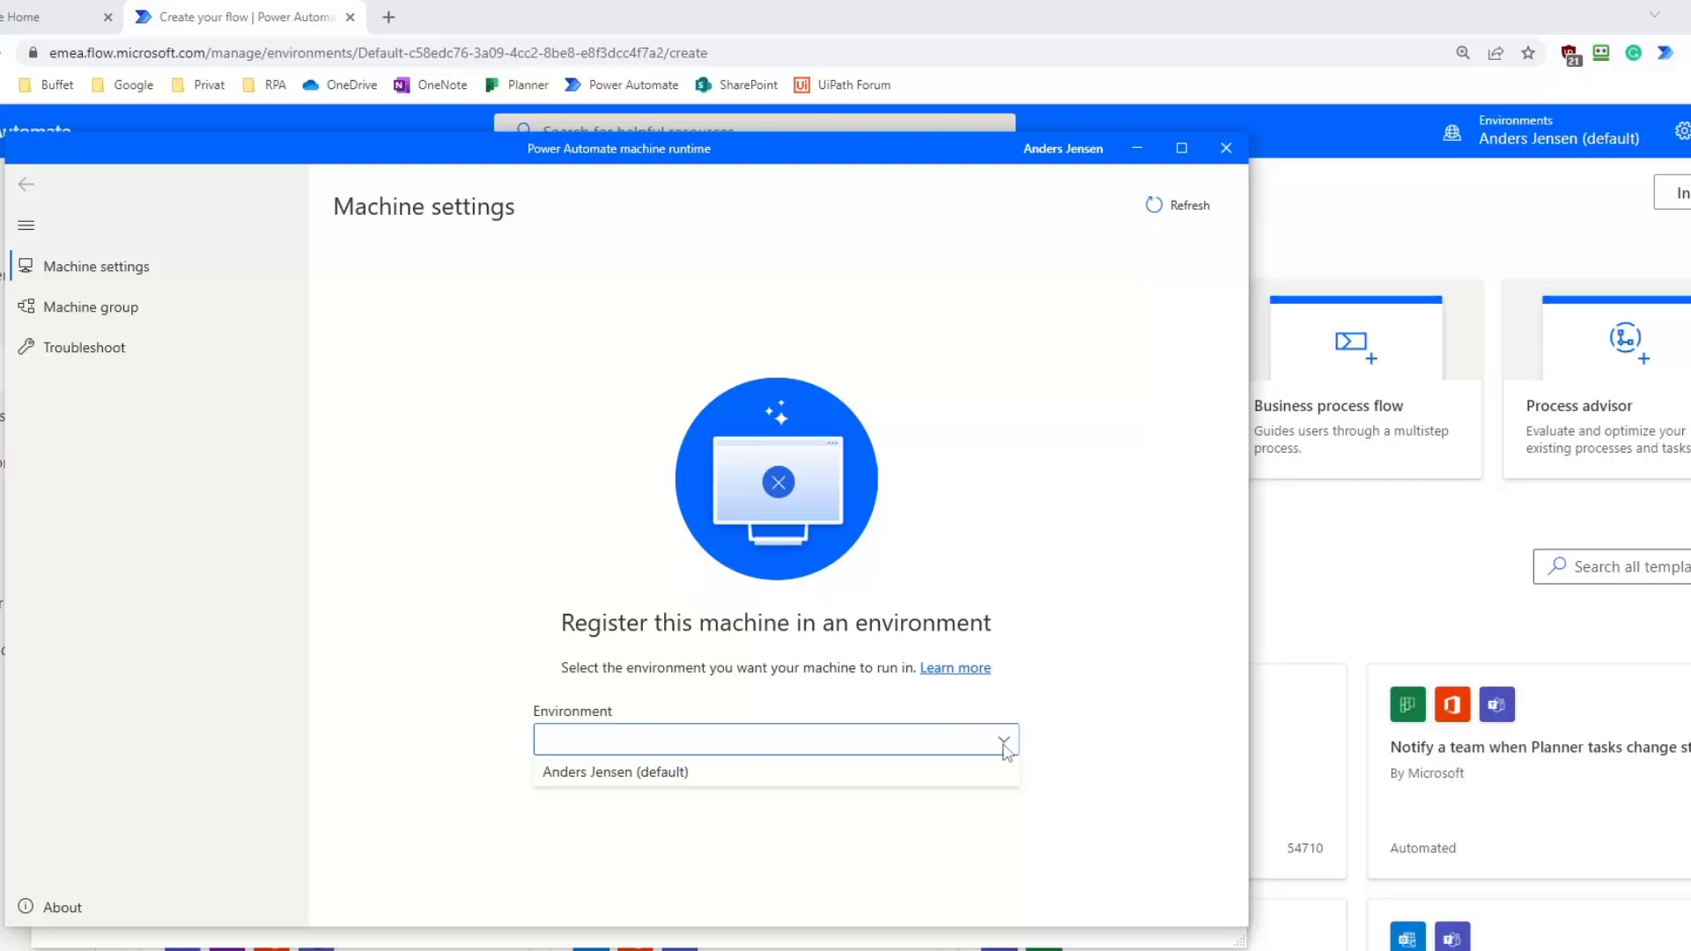
{"action": "left_click", "coordinate": [677, 779]}
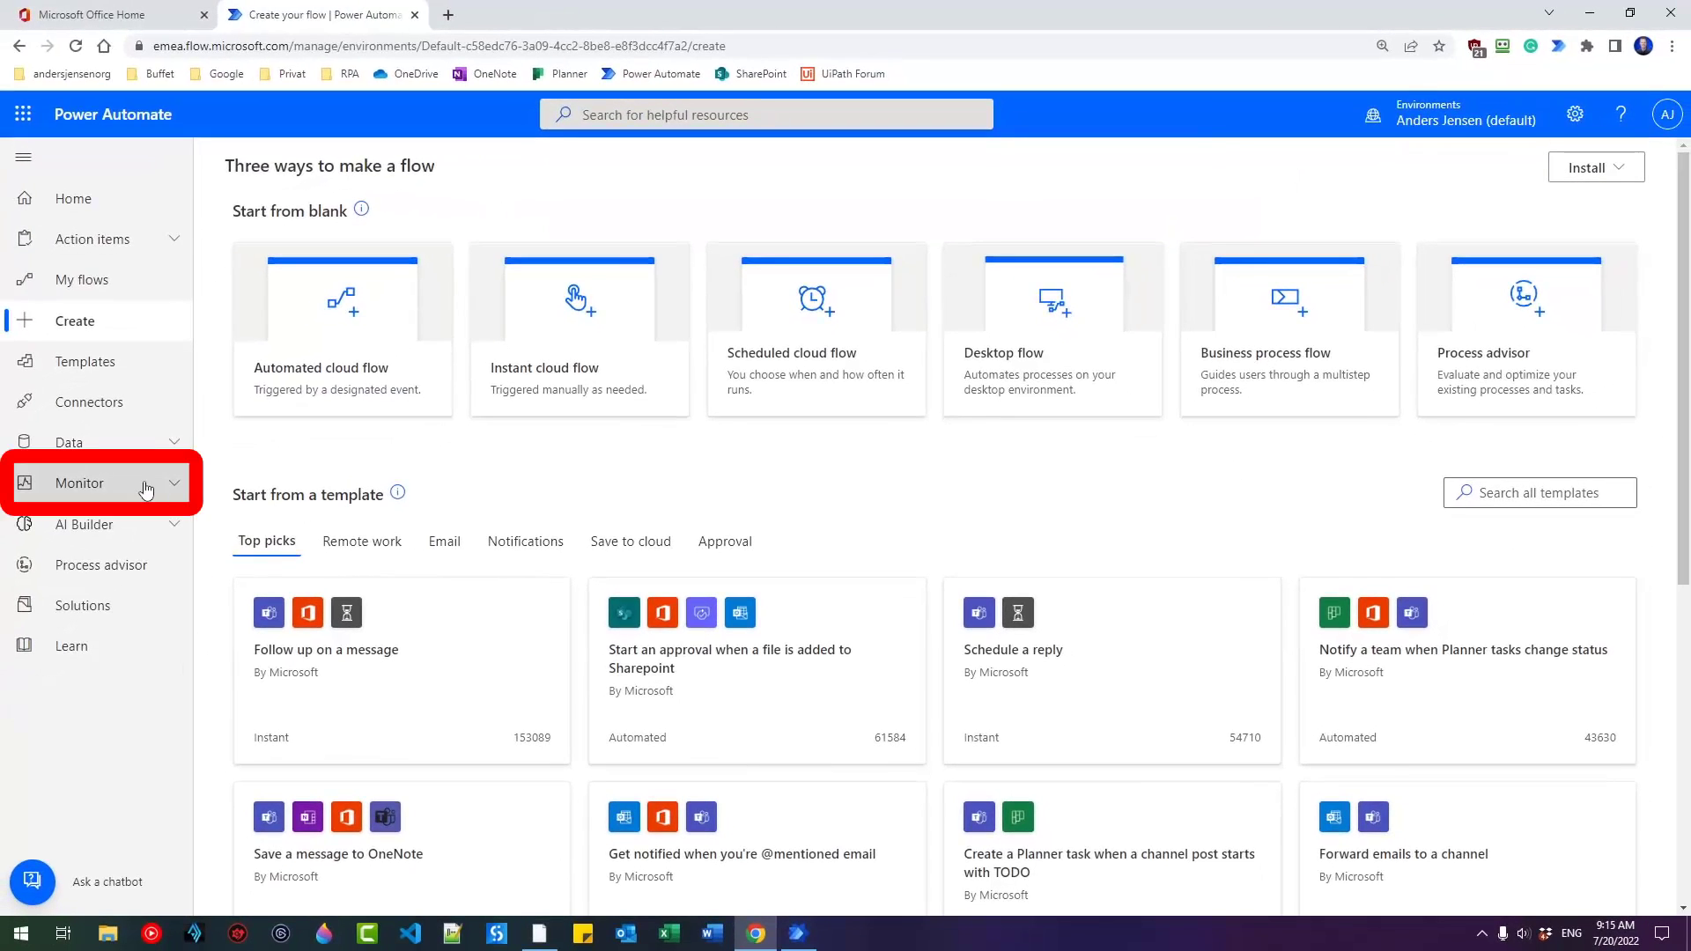
Under Monitor > Machines, rename DESKTOP-MSKSOOJ to the owner's work-station name and save.
{"action": "left_click", "coordinate": [145, 487]}
{"action": "left_click", "coordinate": [101, 616]}
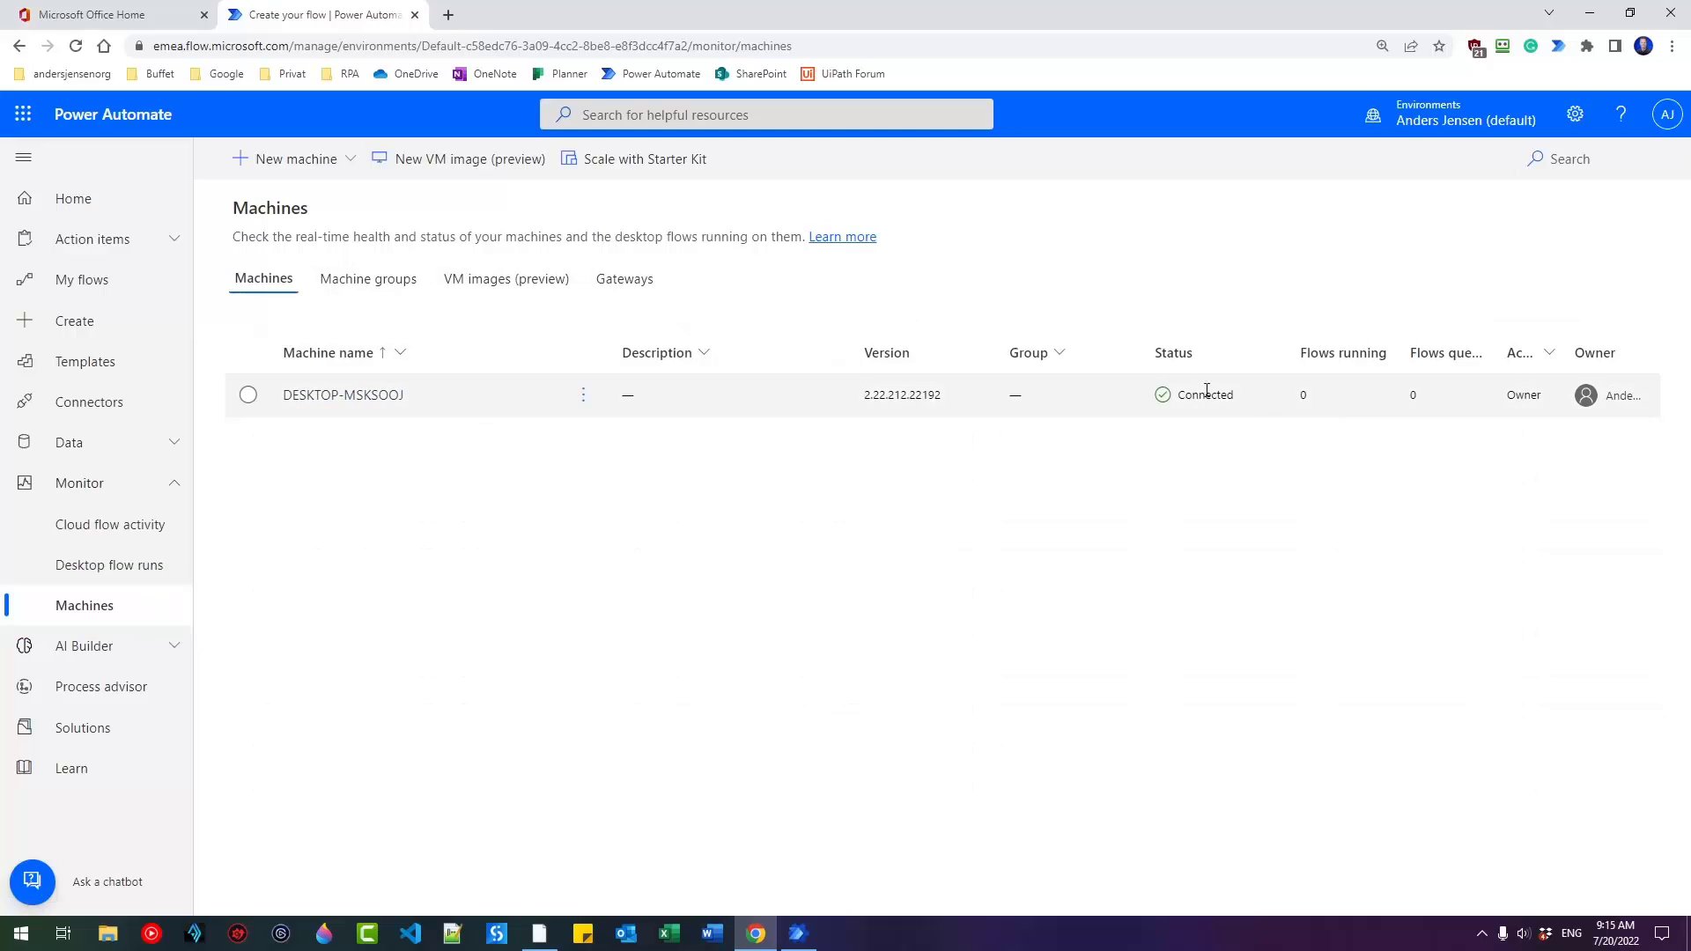
{"action": "left_click", "coordinate": [583, 396]}
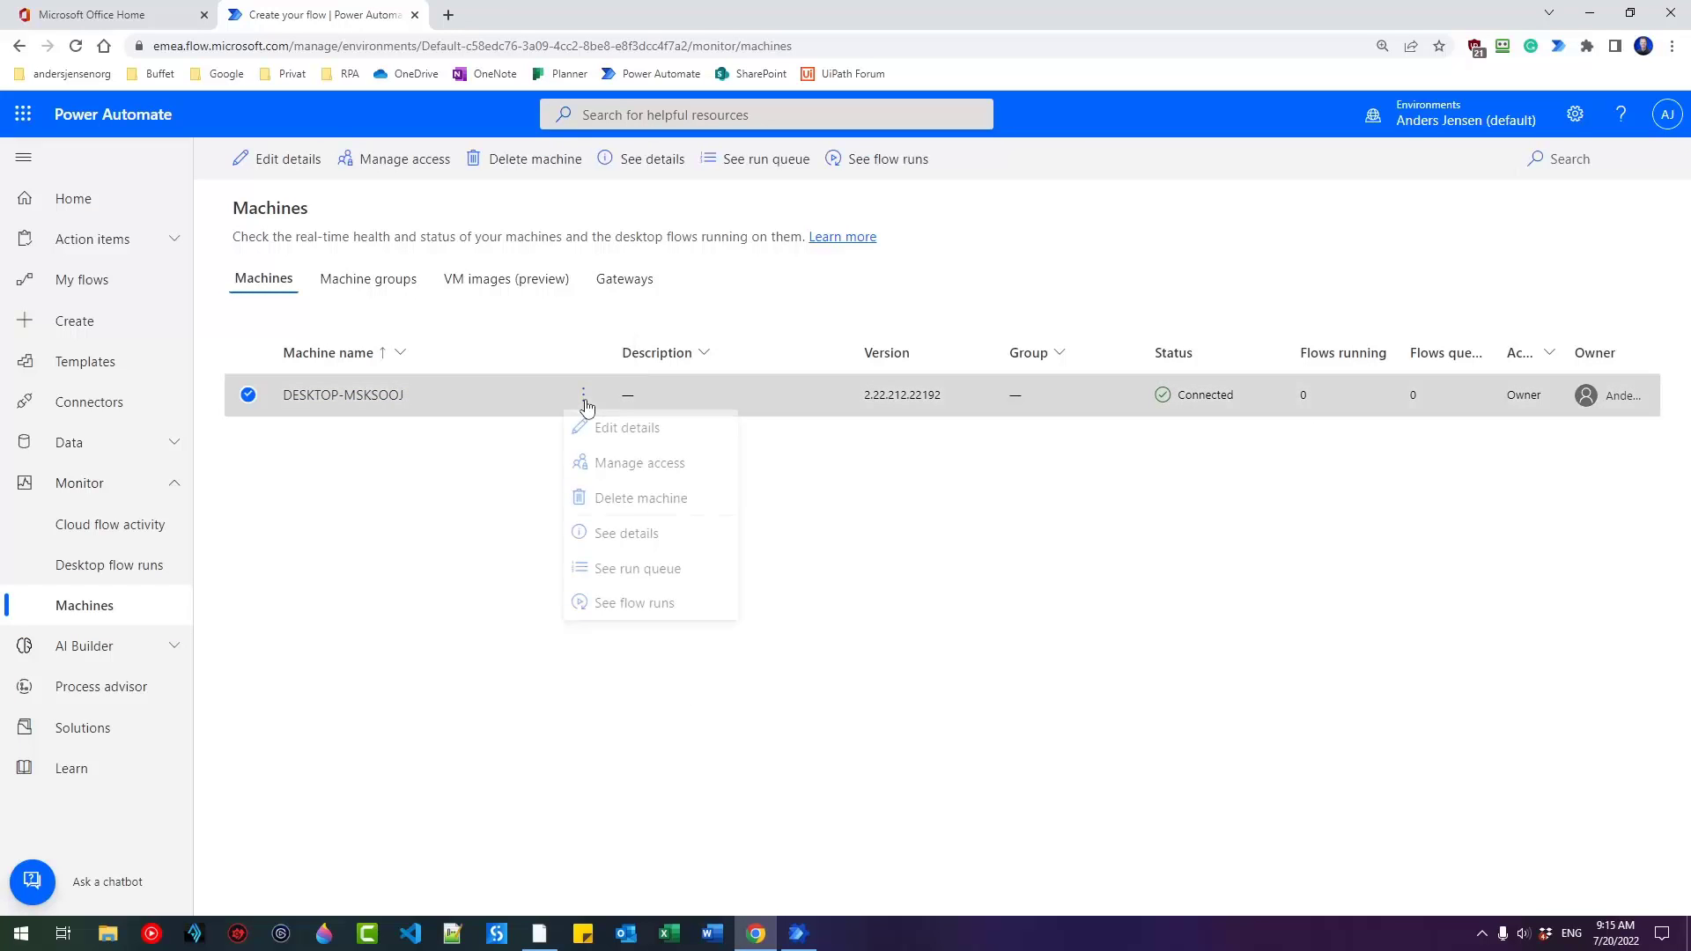
{"action": "left_click", "coordinate": [614, 433]}
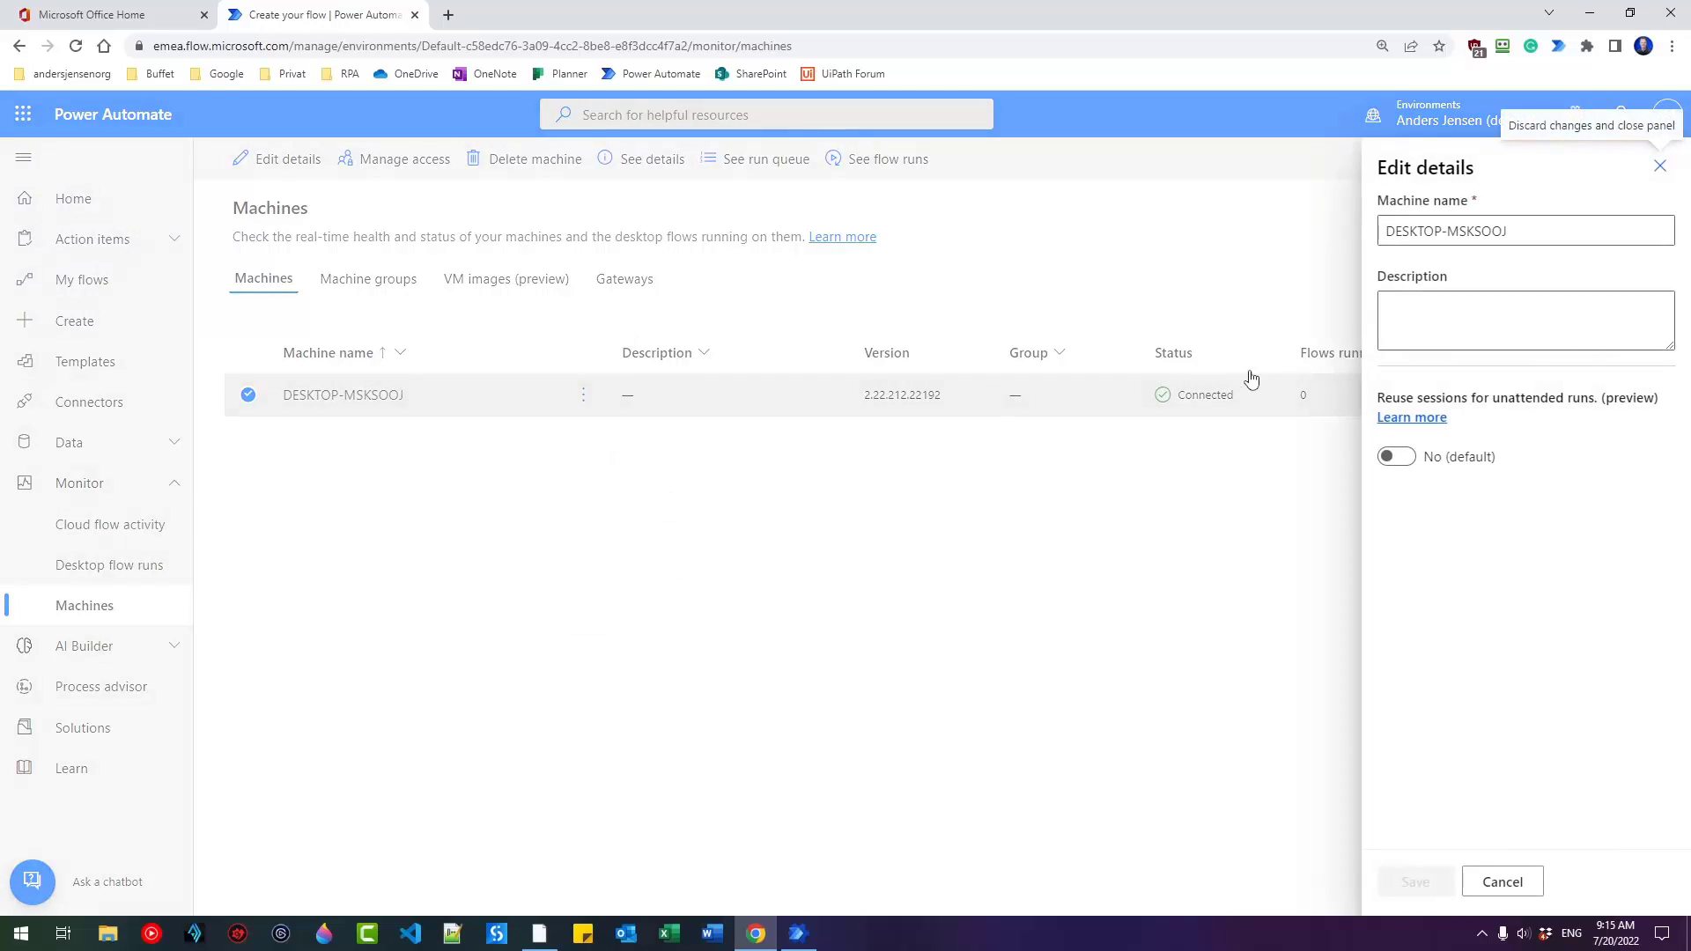
{"action": "left_click_drag", "start_coordinate": [1508, 230], "coordinate": [1365, 223]}
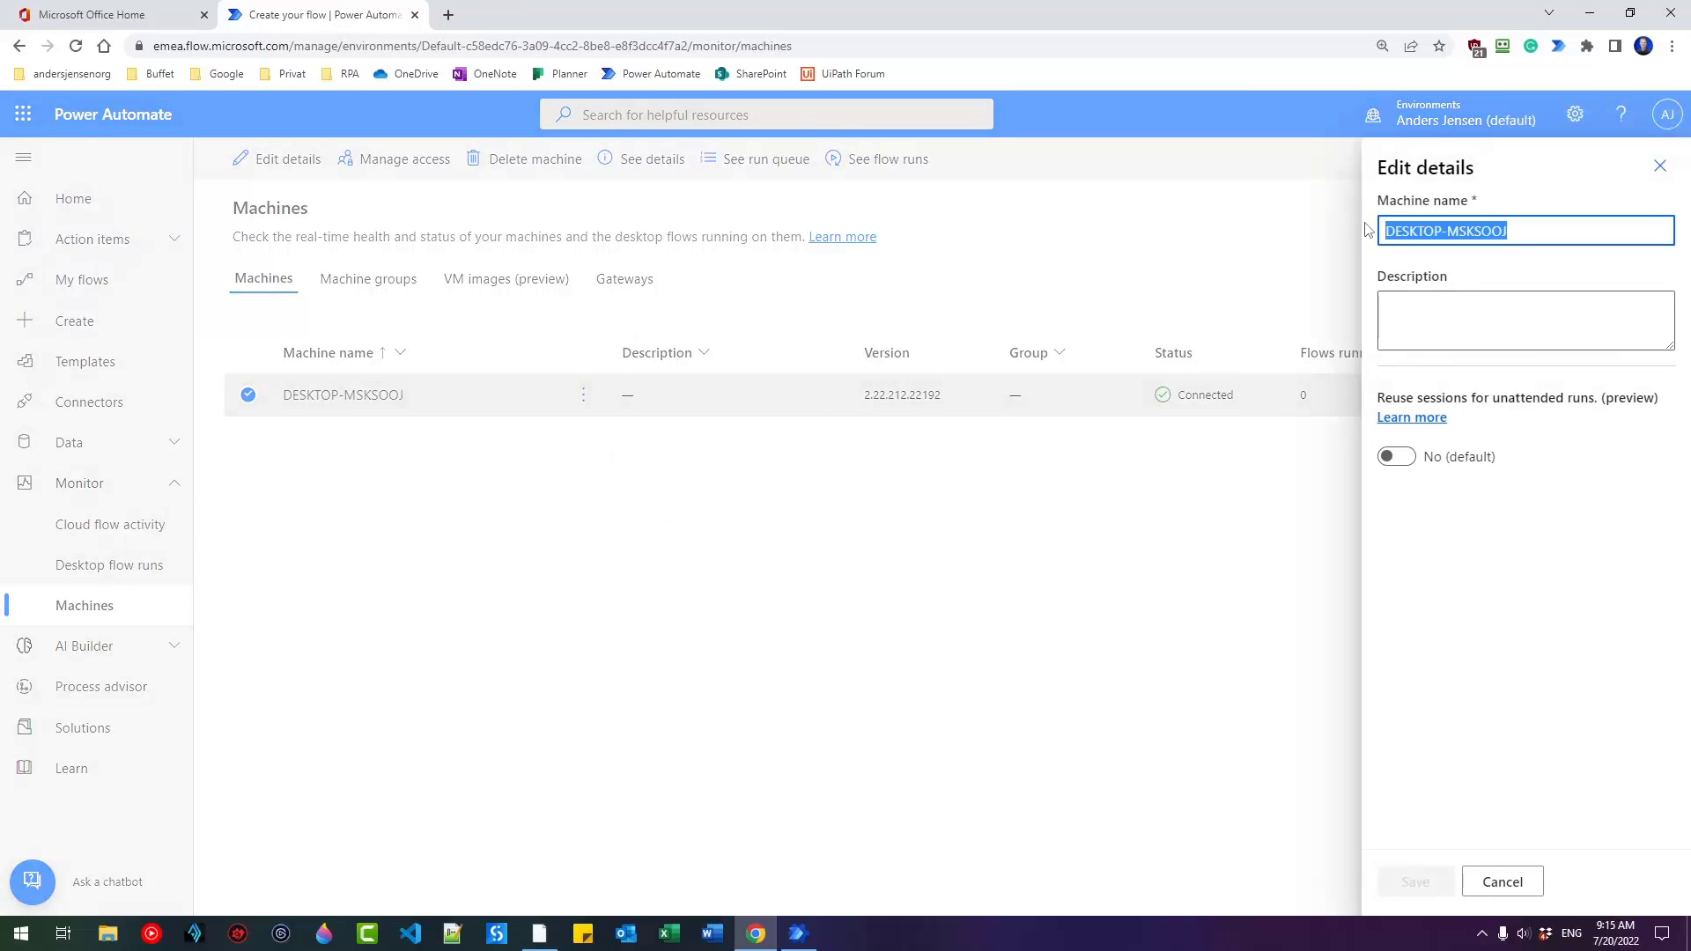
{"action": "type", "text": "Ande"}
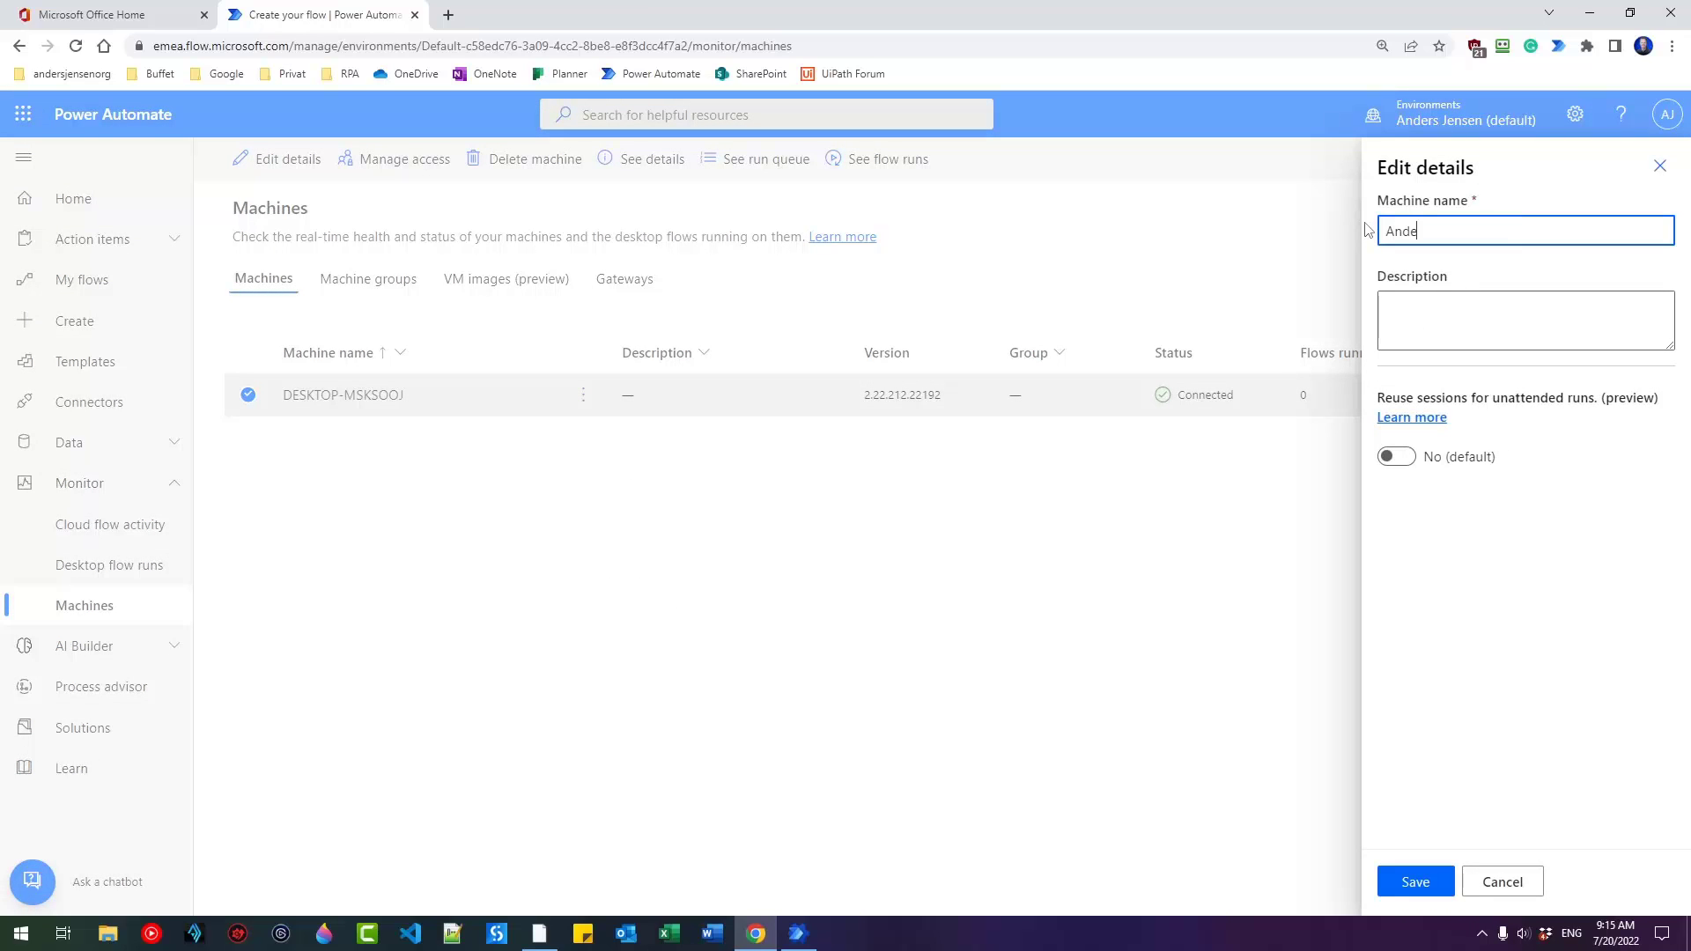
{"action": "type", "text": "rs Work Station"}
{"action": "left_click", "coordinate": [1415, 885]}
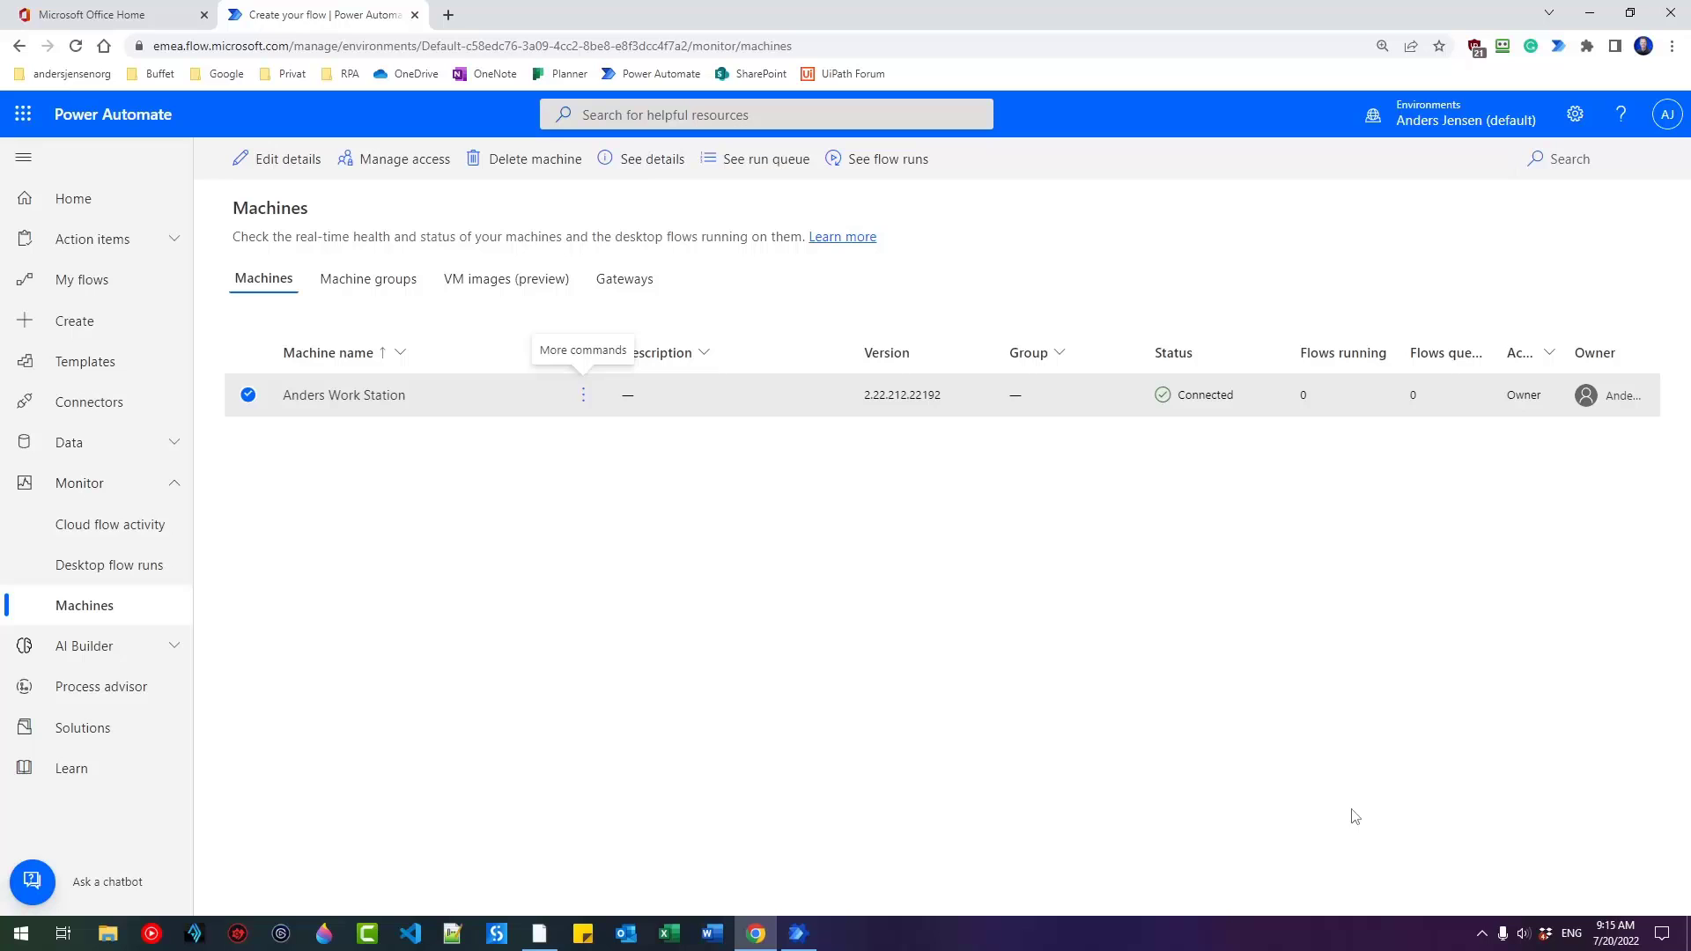
Create a new desktop flow named TestConnection in Power Automate for desktop.
{"action": "left_click", "coordinate": [536, 935]}
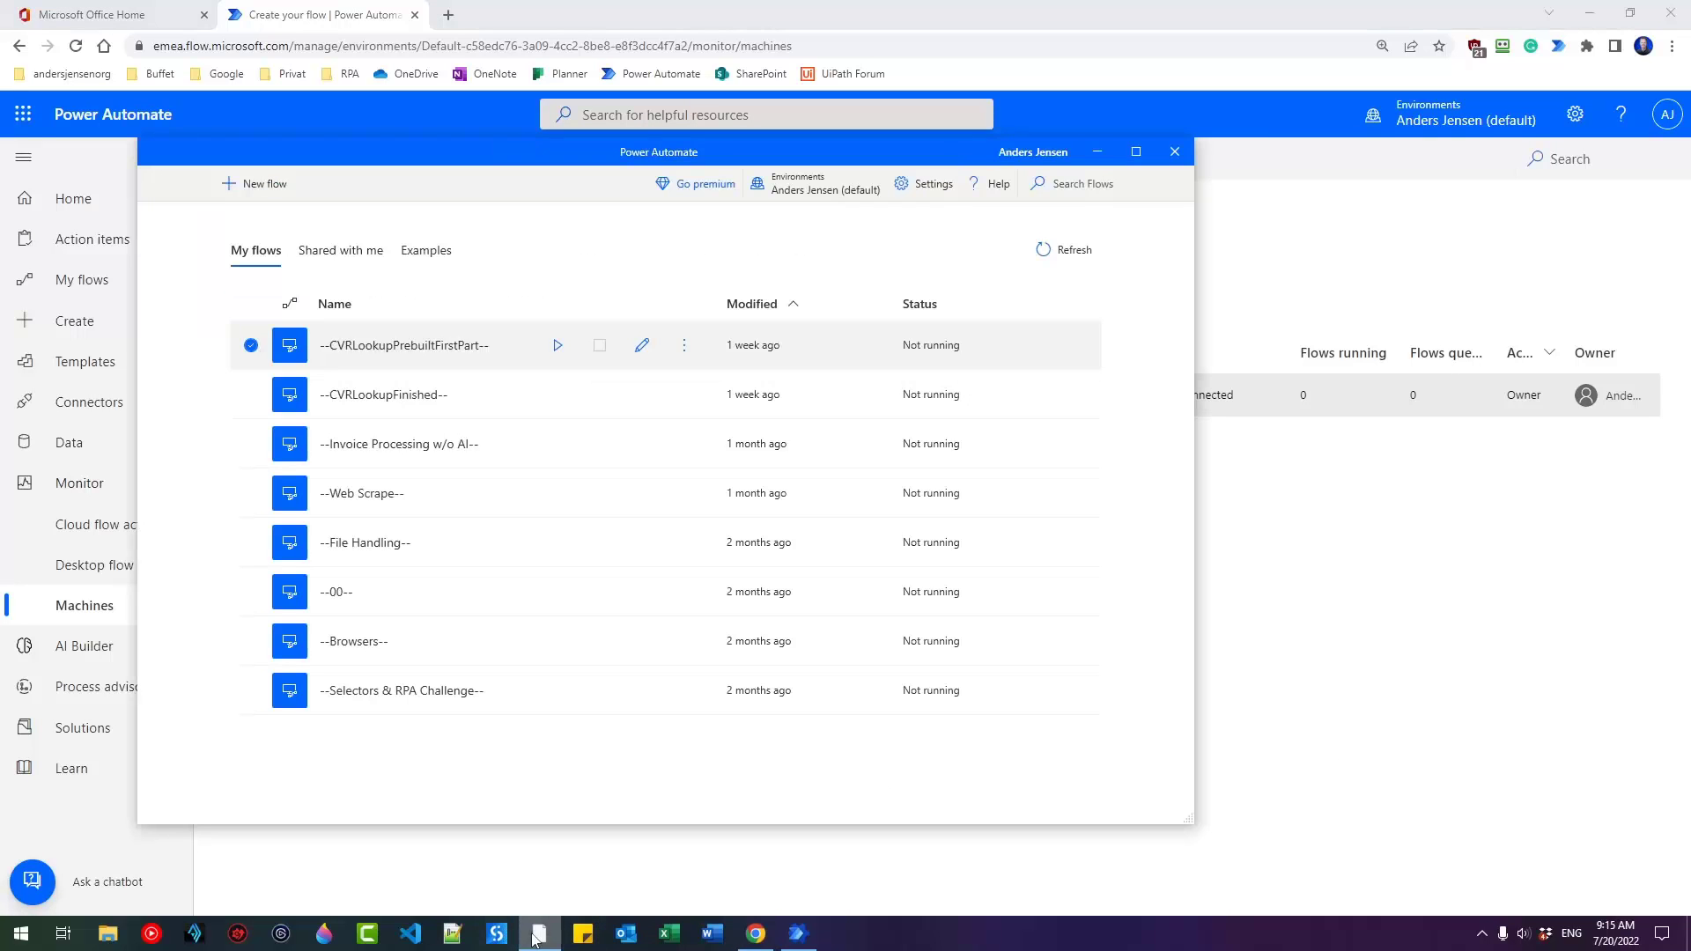
{"action": "left_click", "coordinate": [275, 190]}
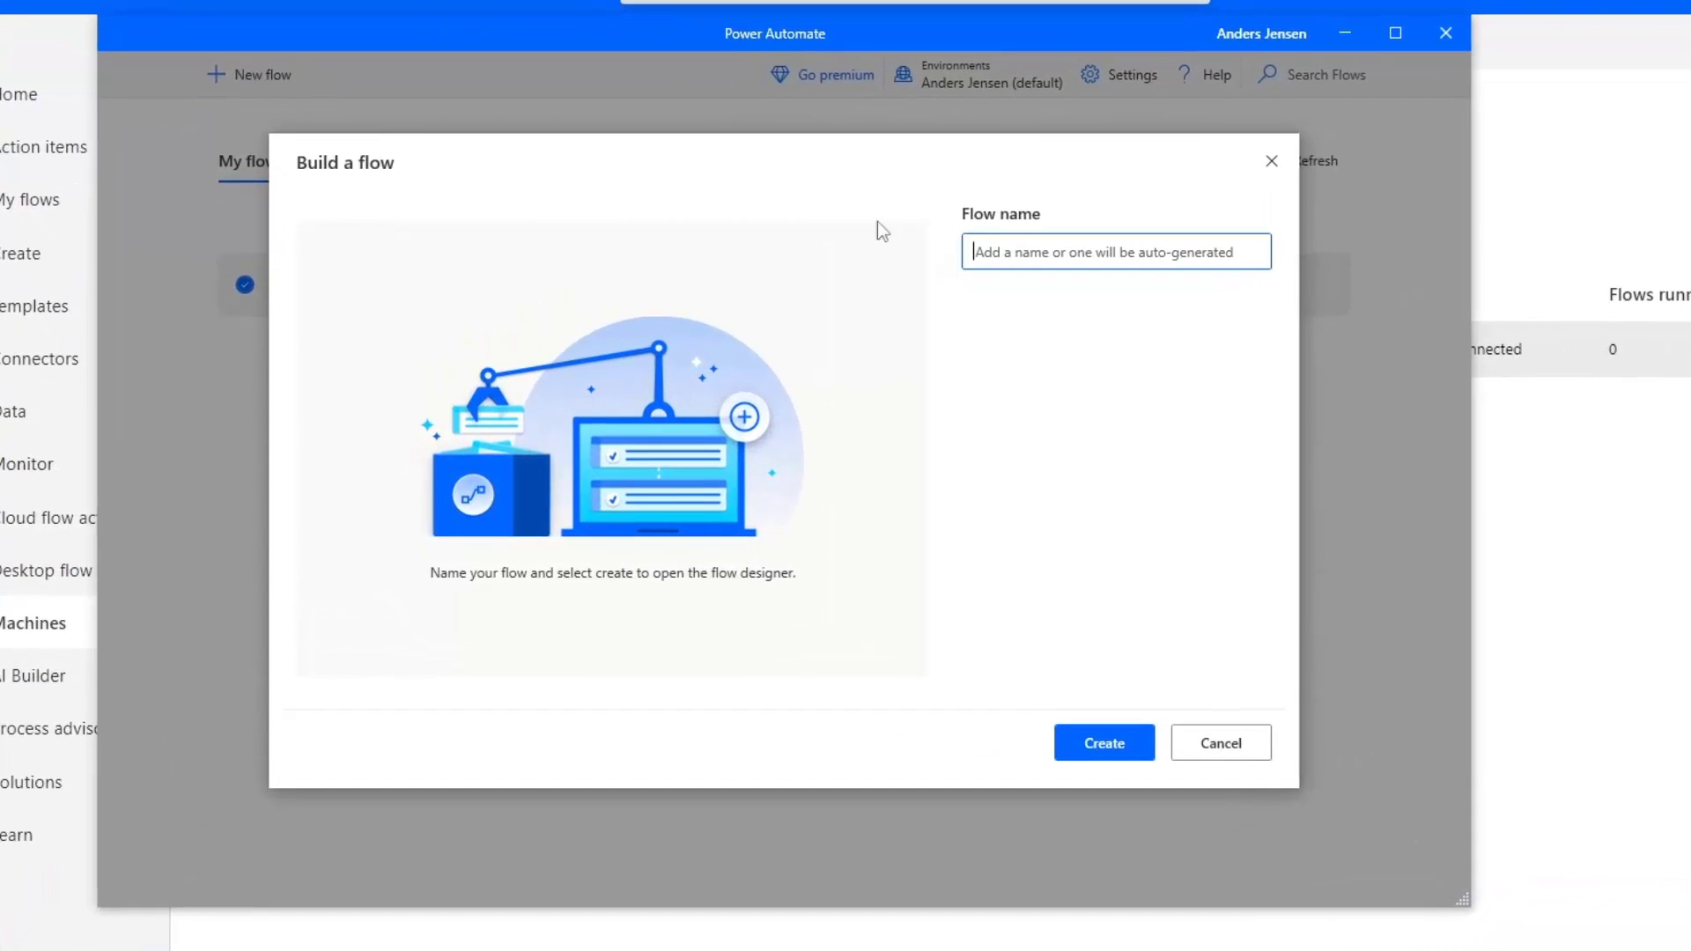
{"action": "type", "text": "TestConnection"}
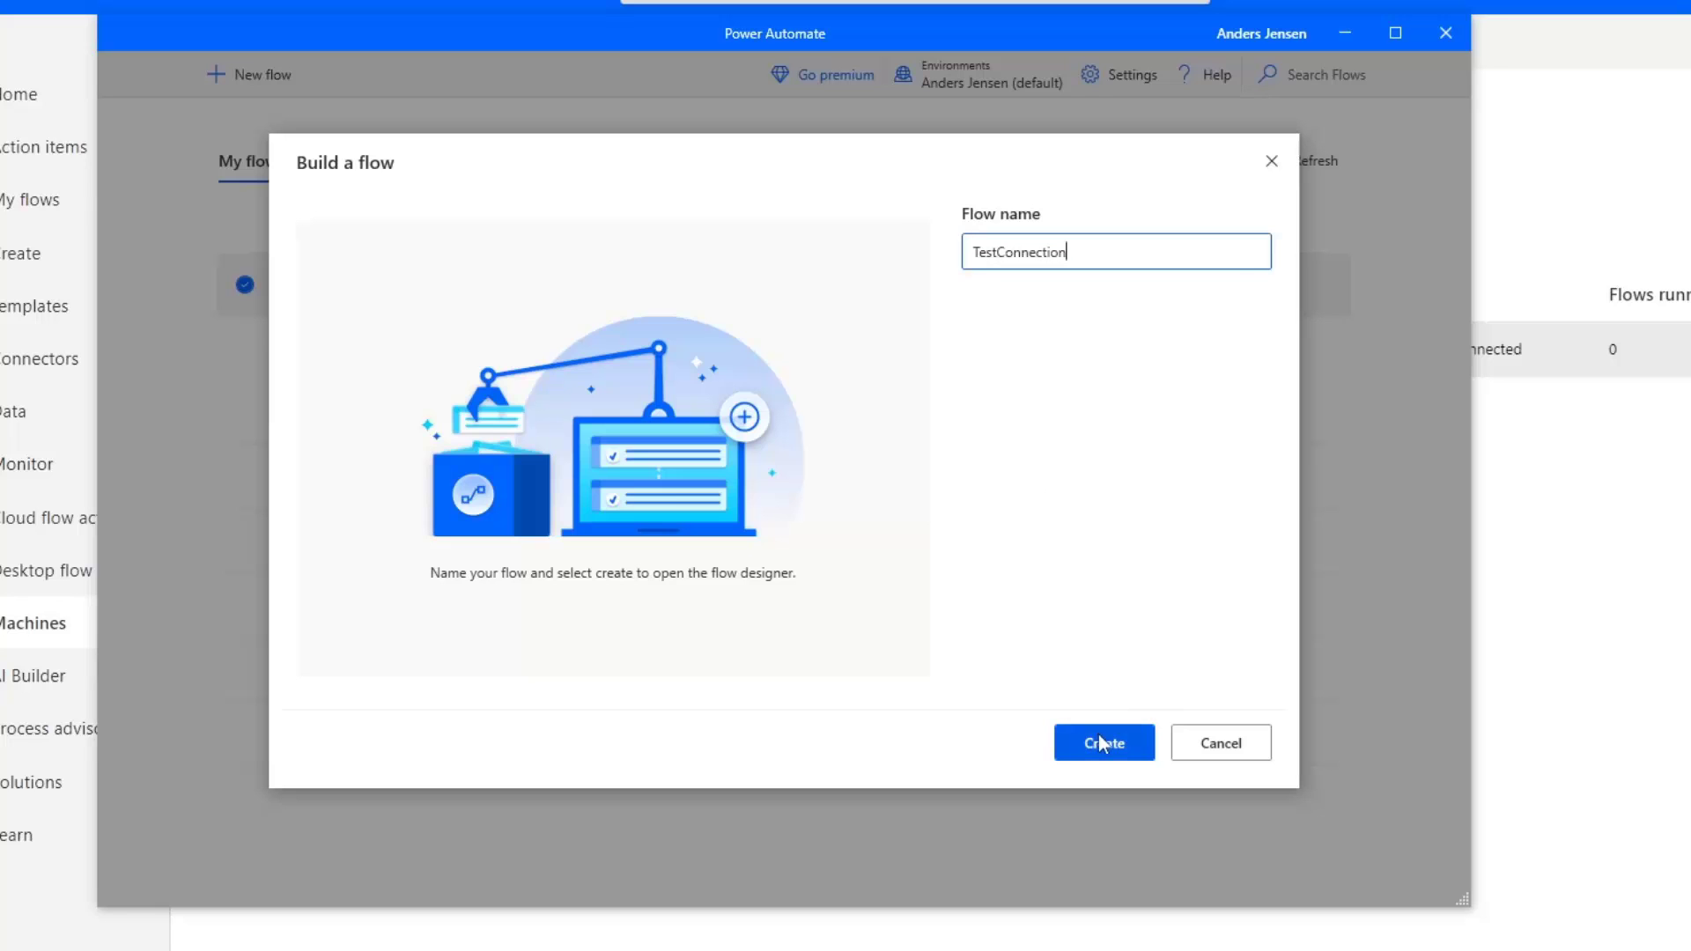
{"action": "left_click", "coordinate": [1097, 734]}
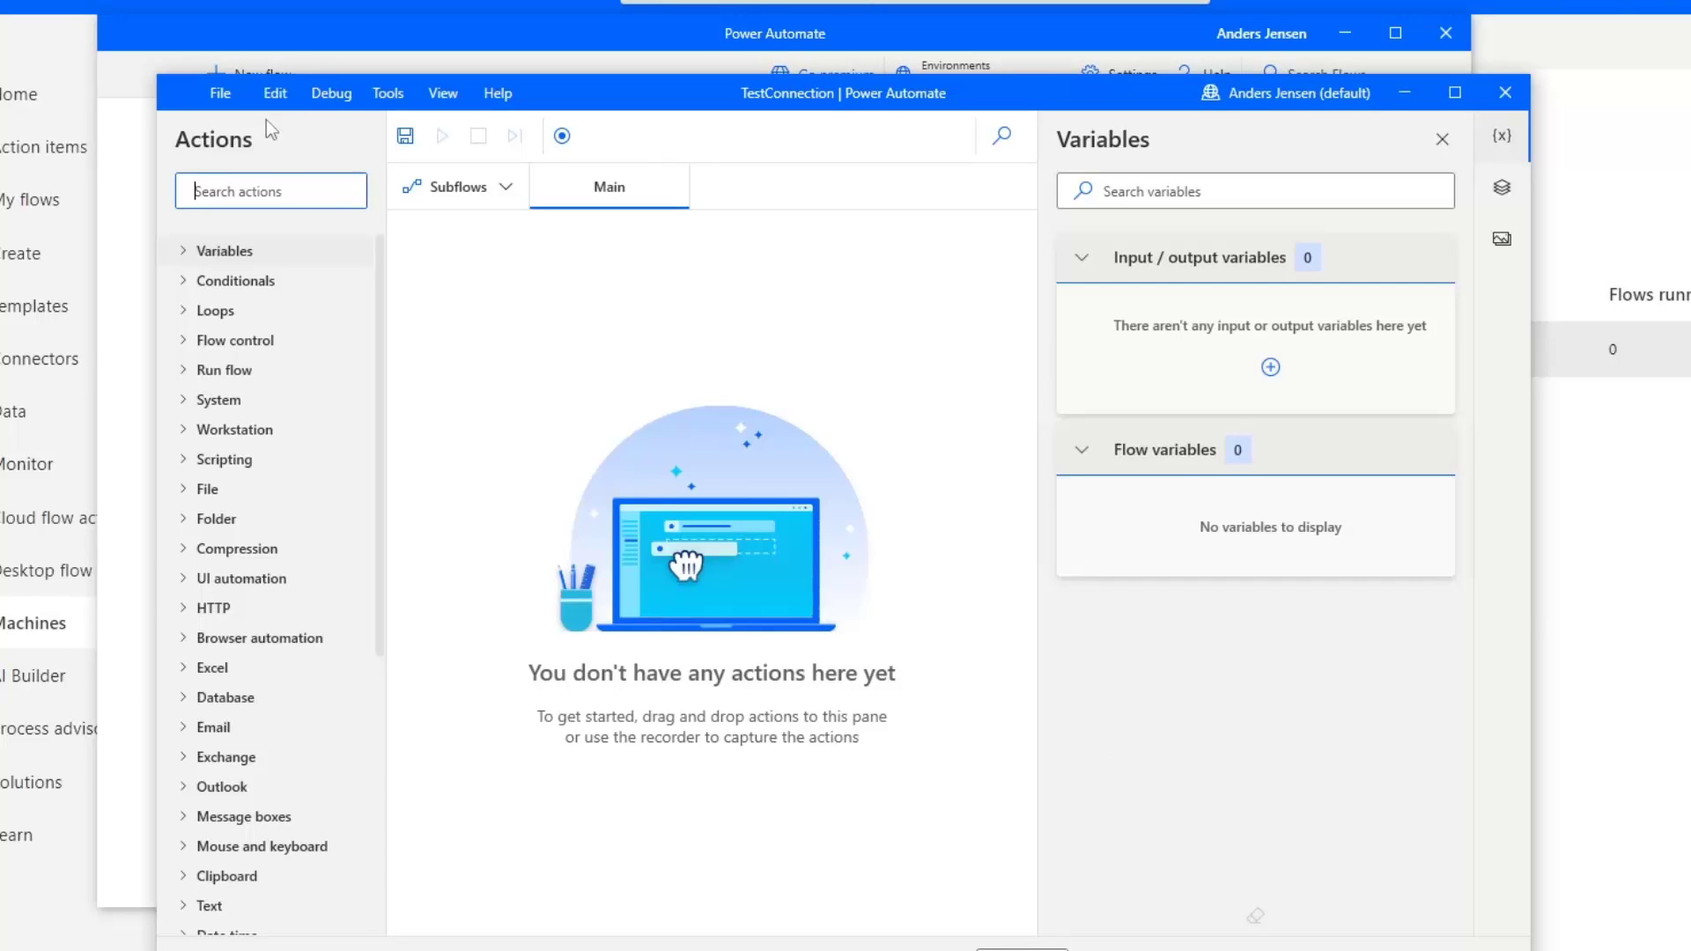
Add a Run application action launching calc.exe to the TestConnection flow.
{"action": "type", "text": "run a"}
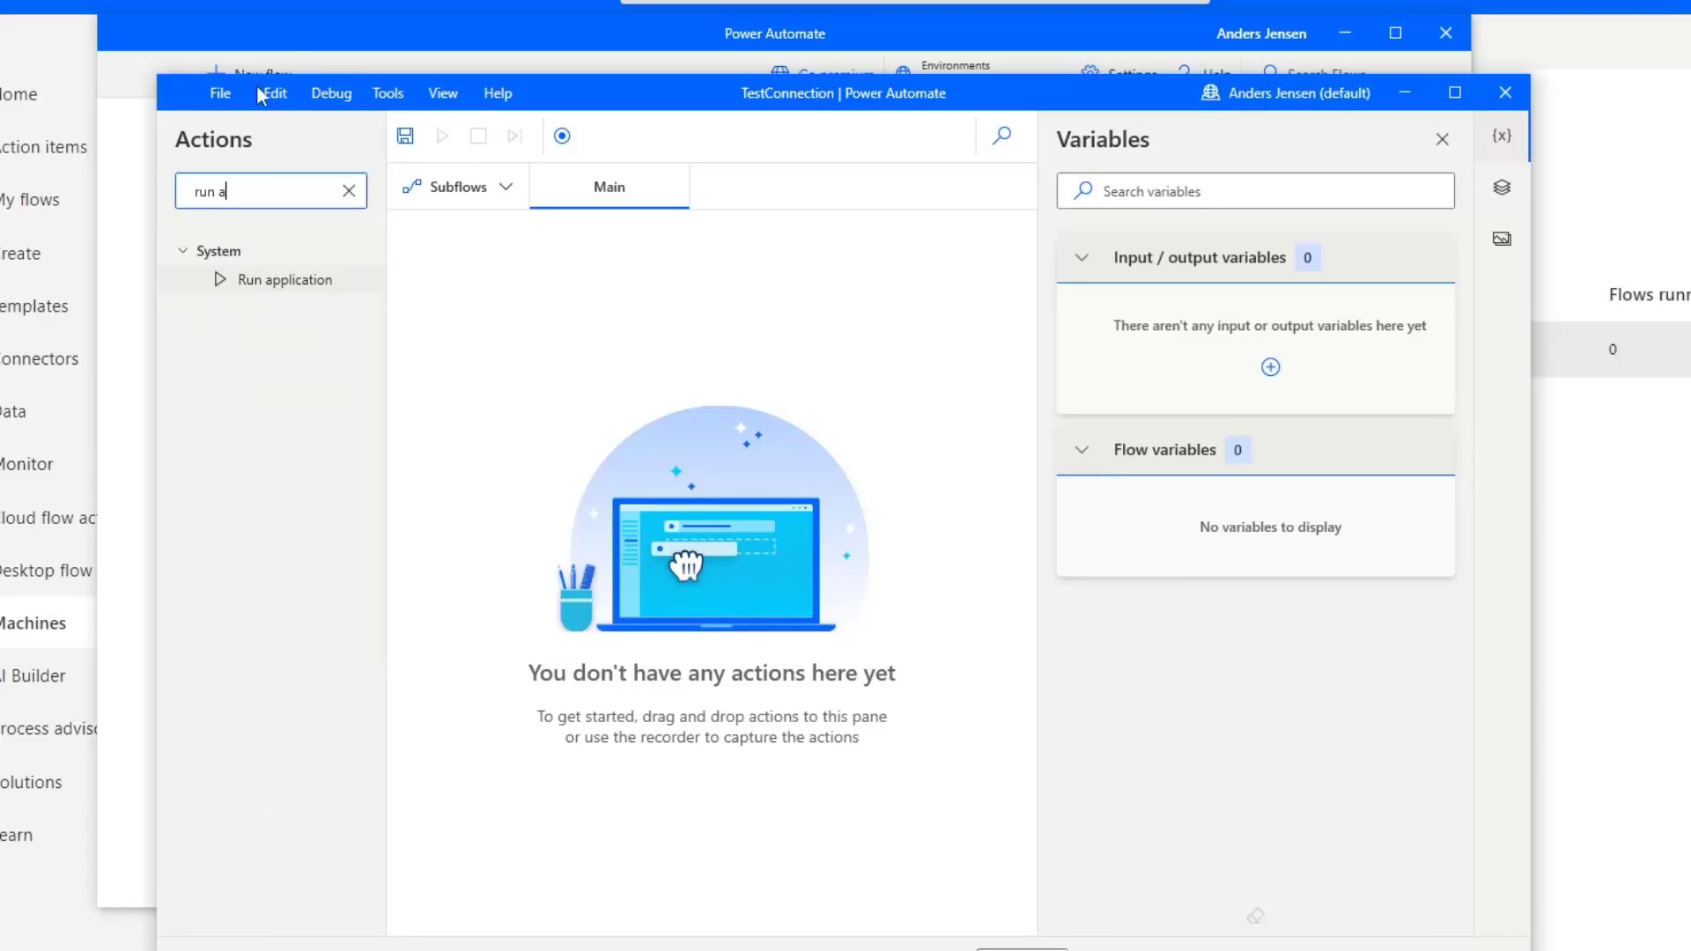
{"action": "left_click_drag", "start_coordinate": [285, 279], "coordinate": [718, 500]}
{"action": "type", "text": "calc.exe"}
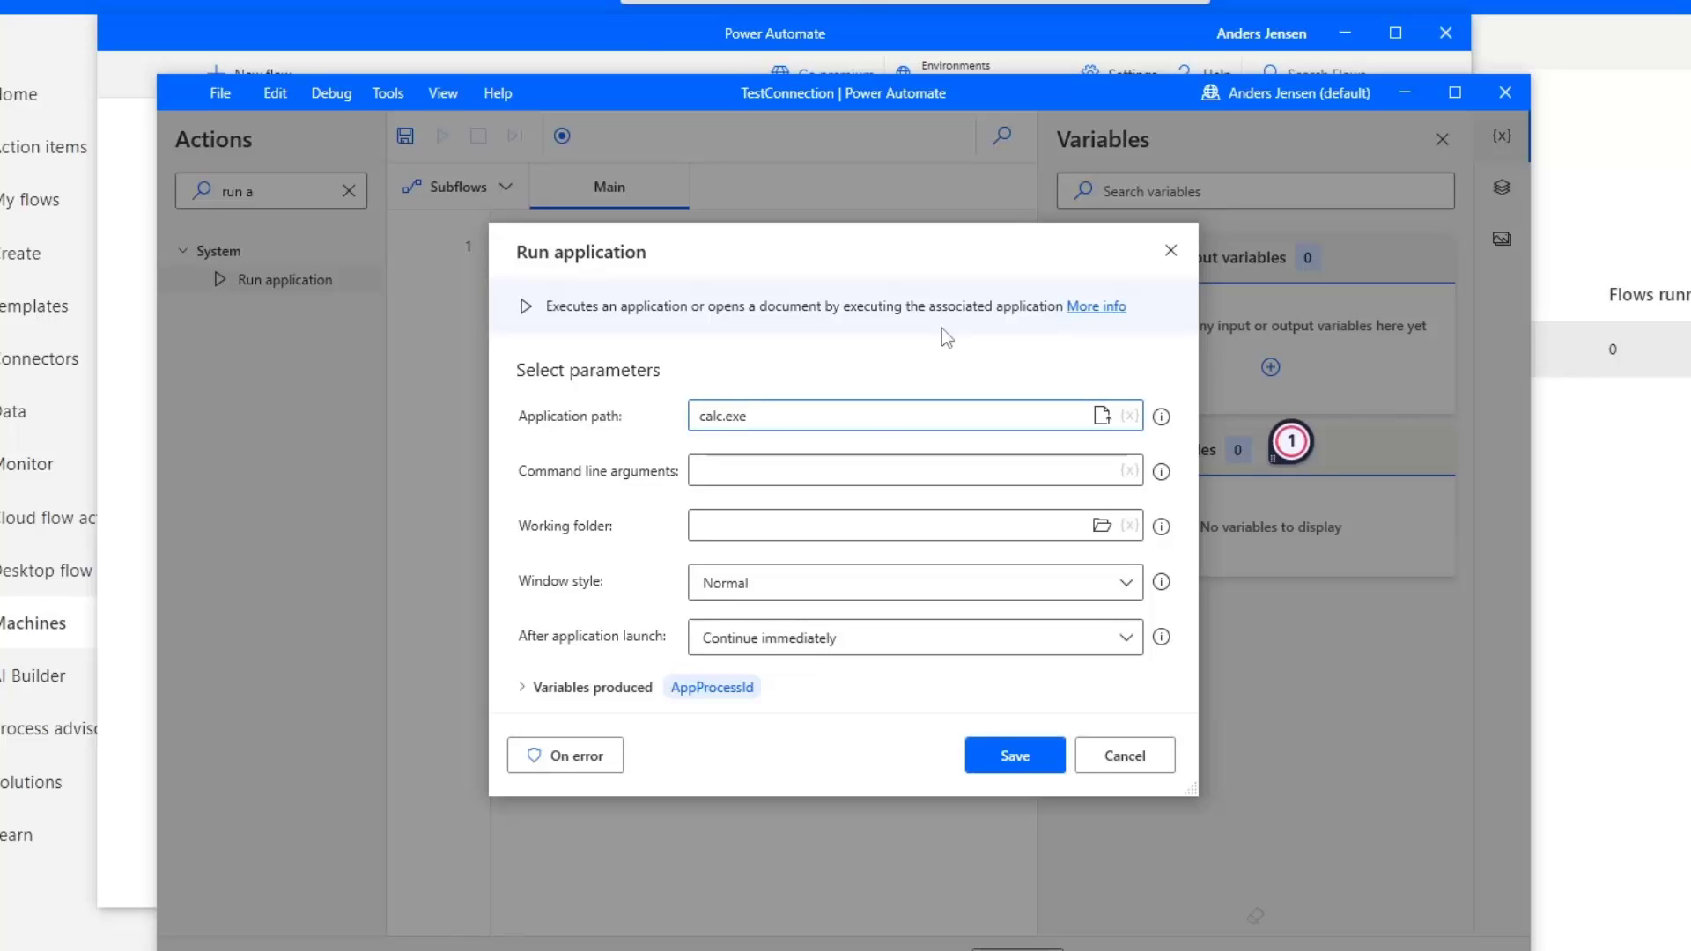
{"action": "left_click", "coordinate": [1030, 756]}
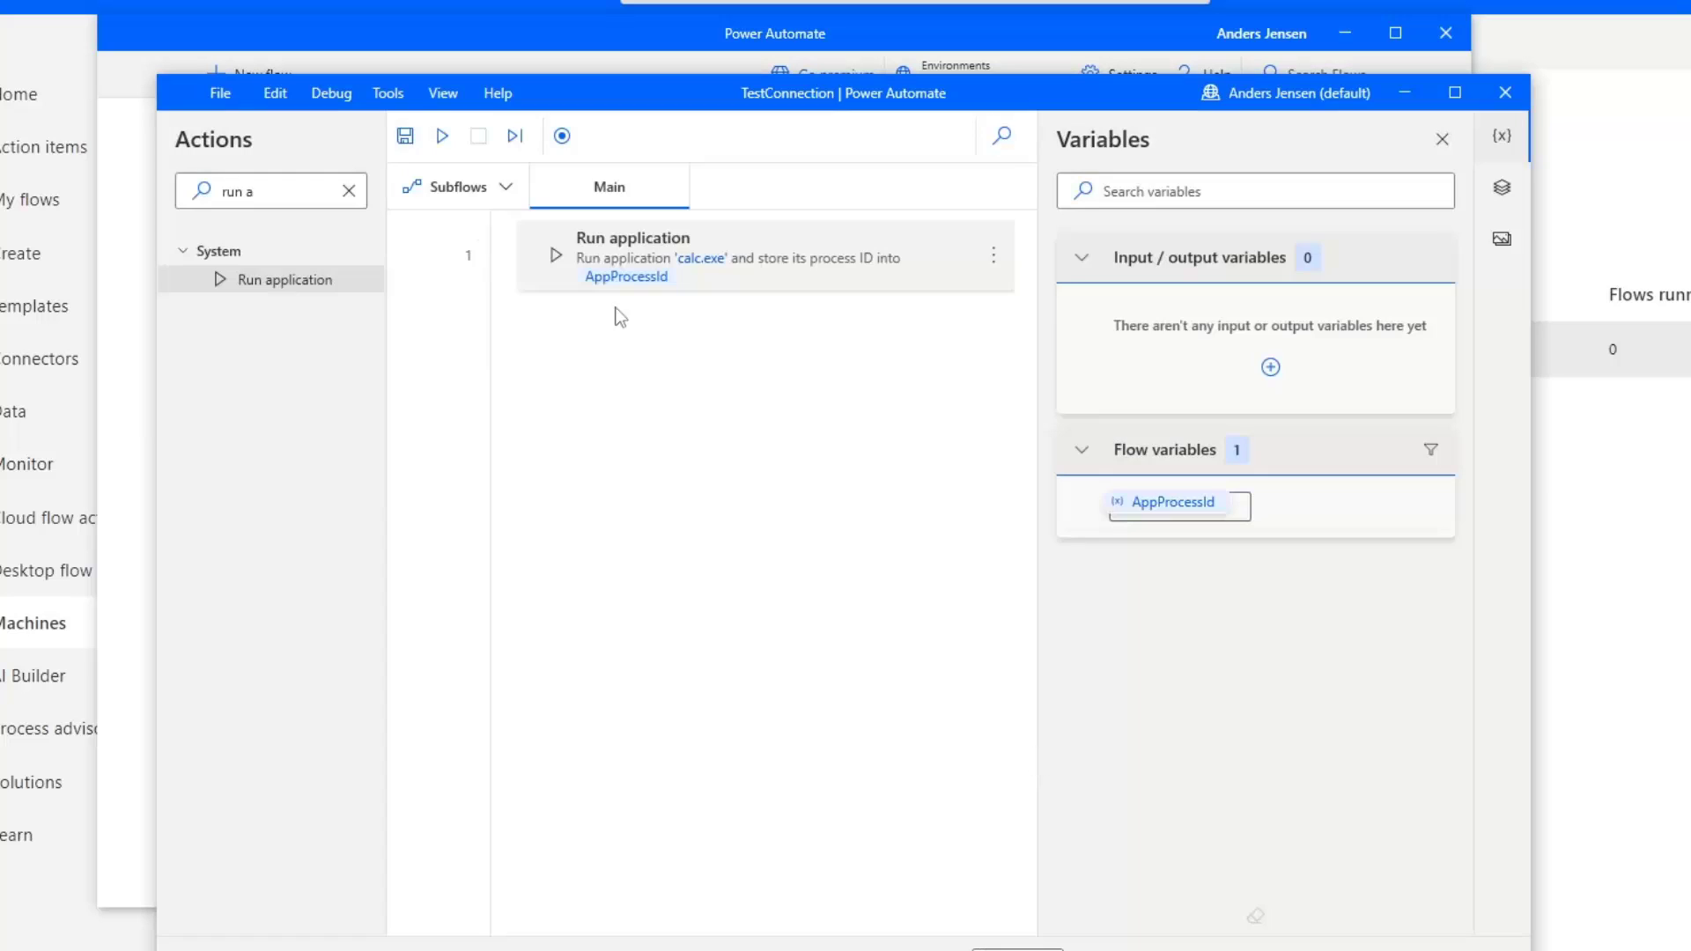
Save and test-run the flow, then close the Calculator it opened.
{"action": "left_click", "coordinate": [401, 139]}
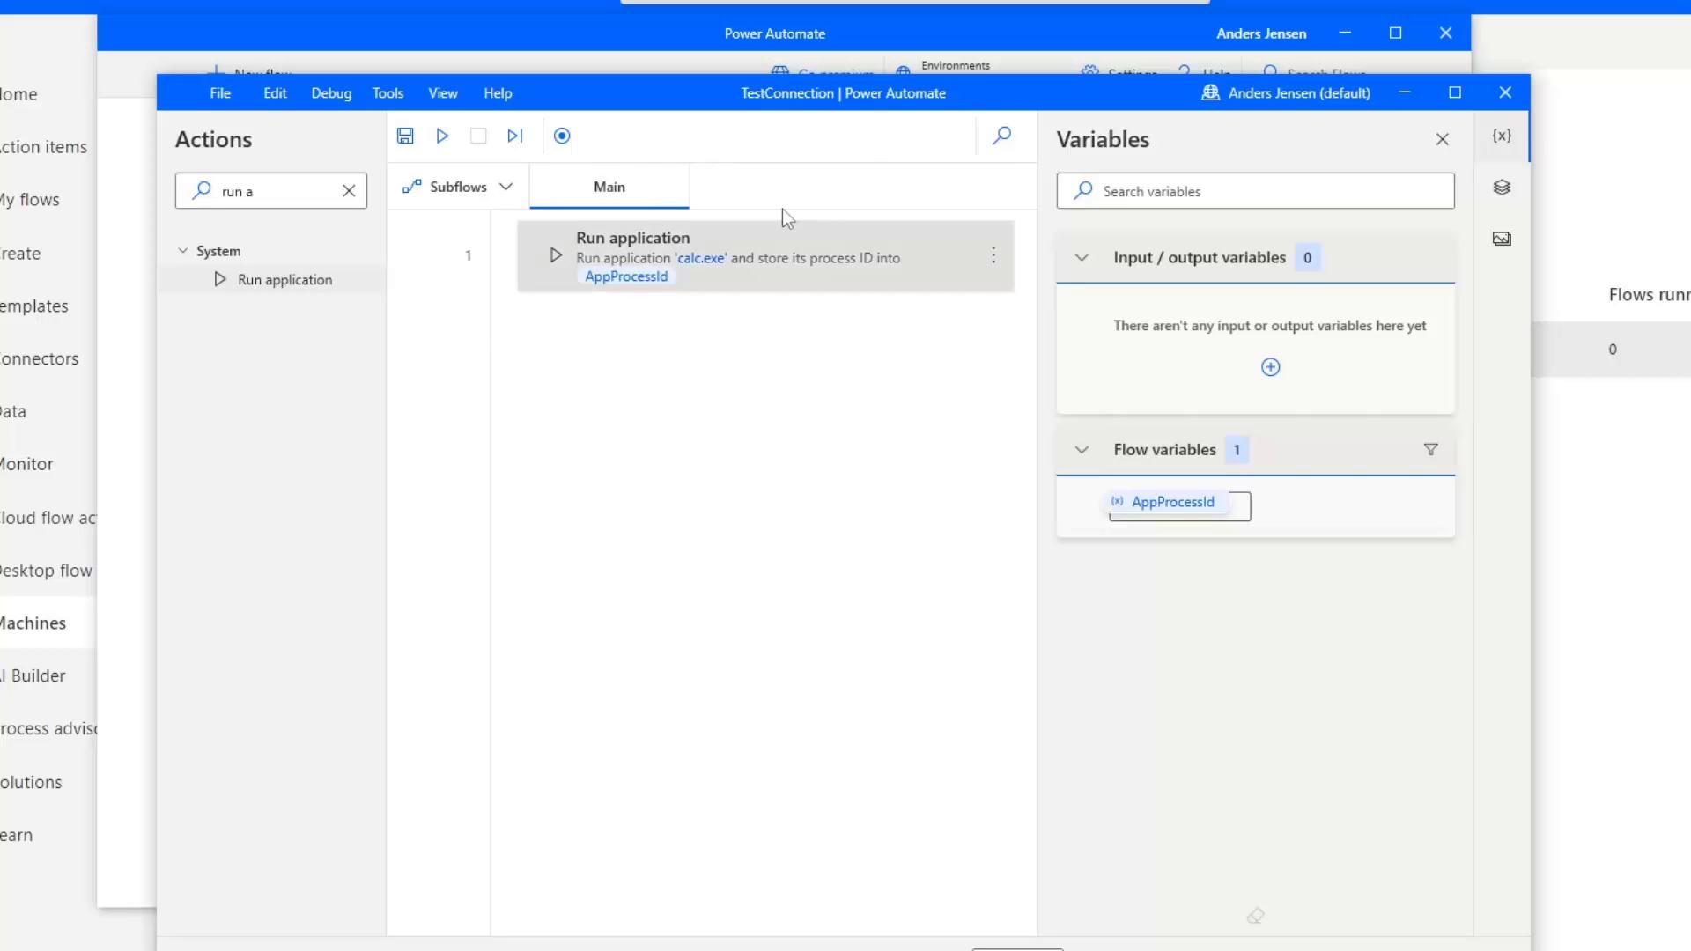
{"action": "left_click", "coordinate": [443, 138]}
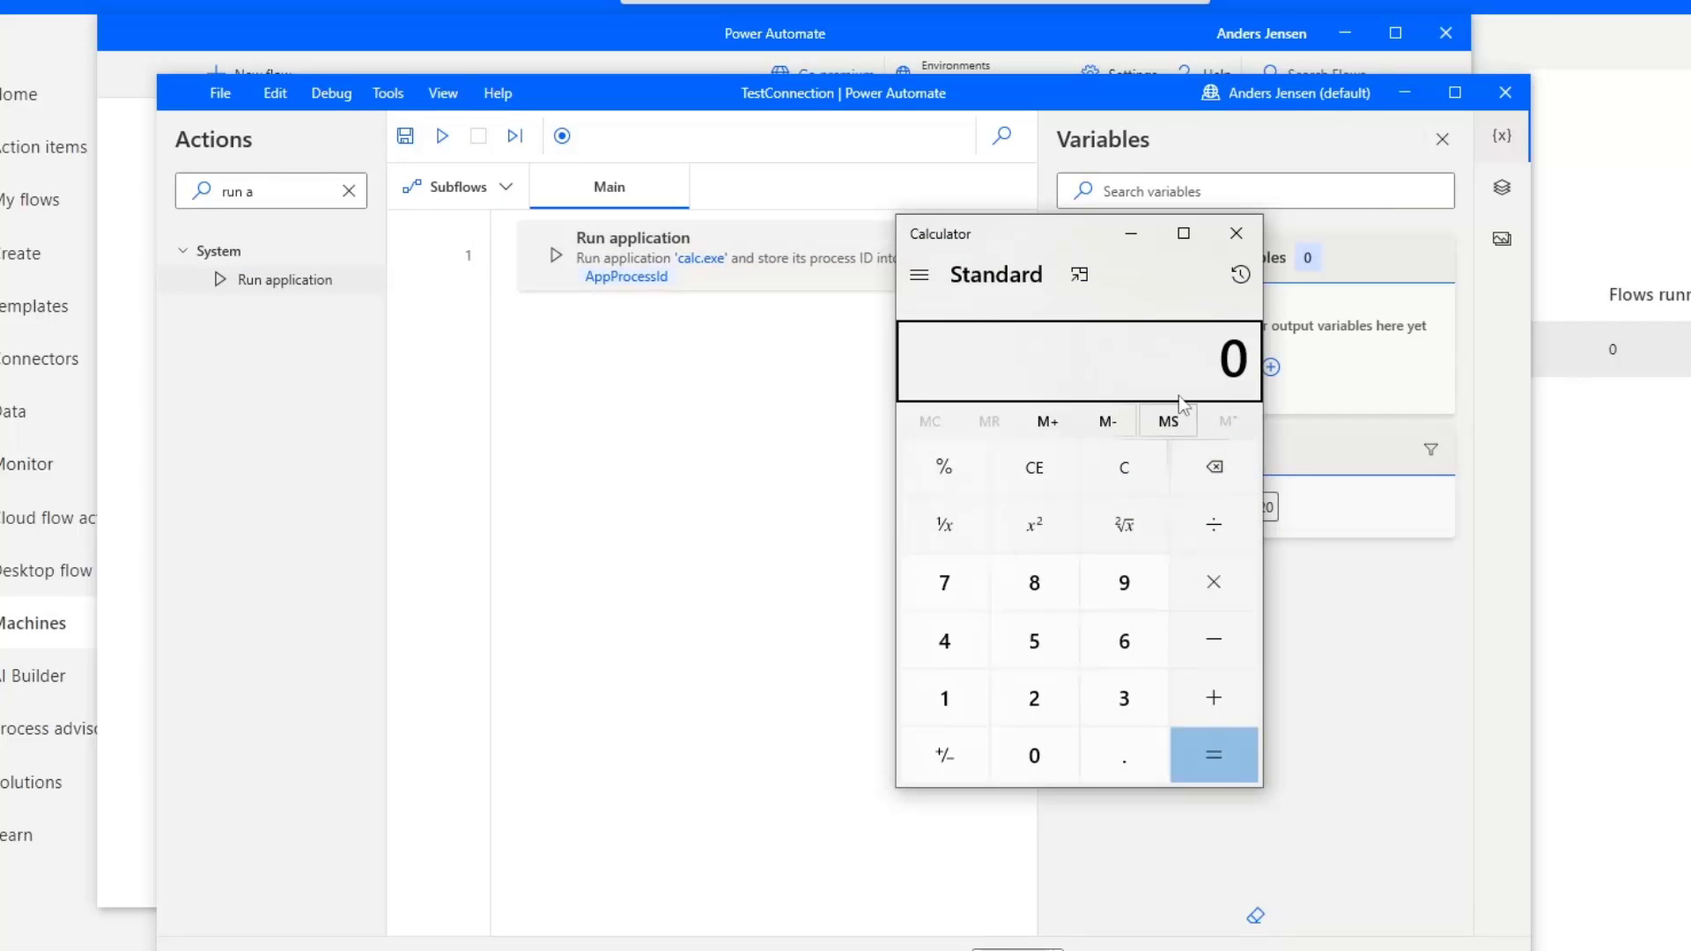
{"action": "left_click", "coordinate": [1236, 234]}
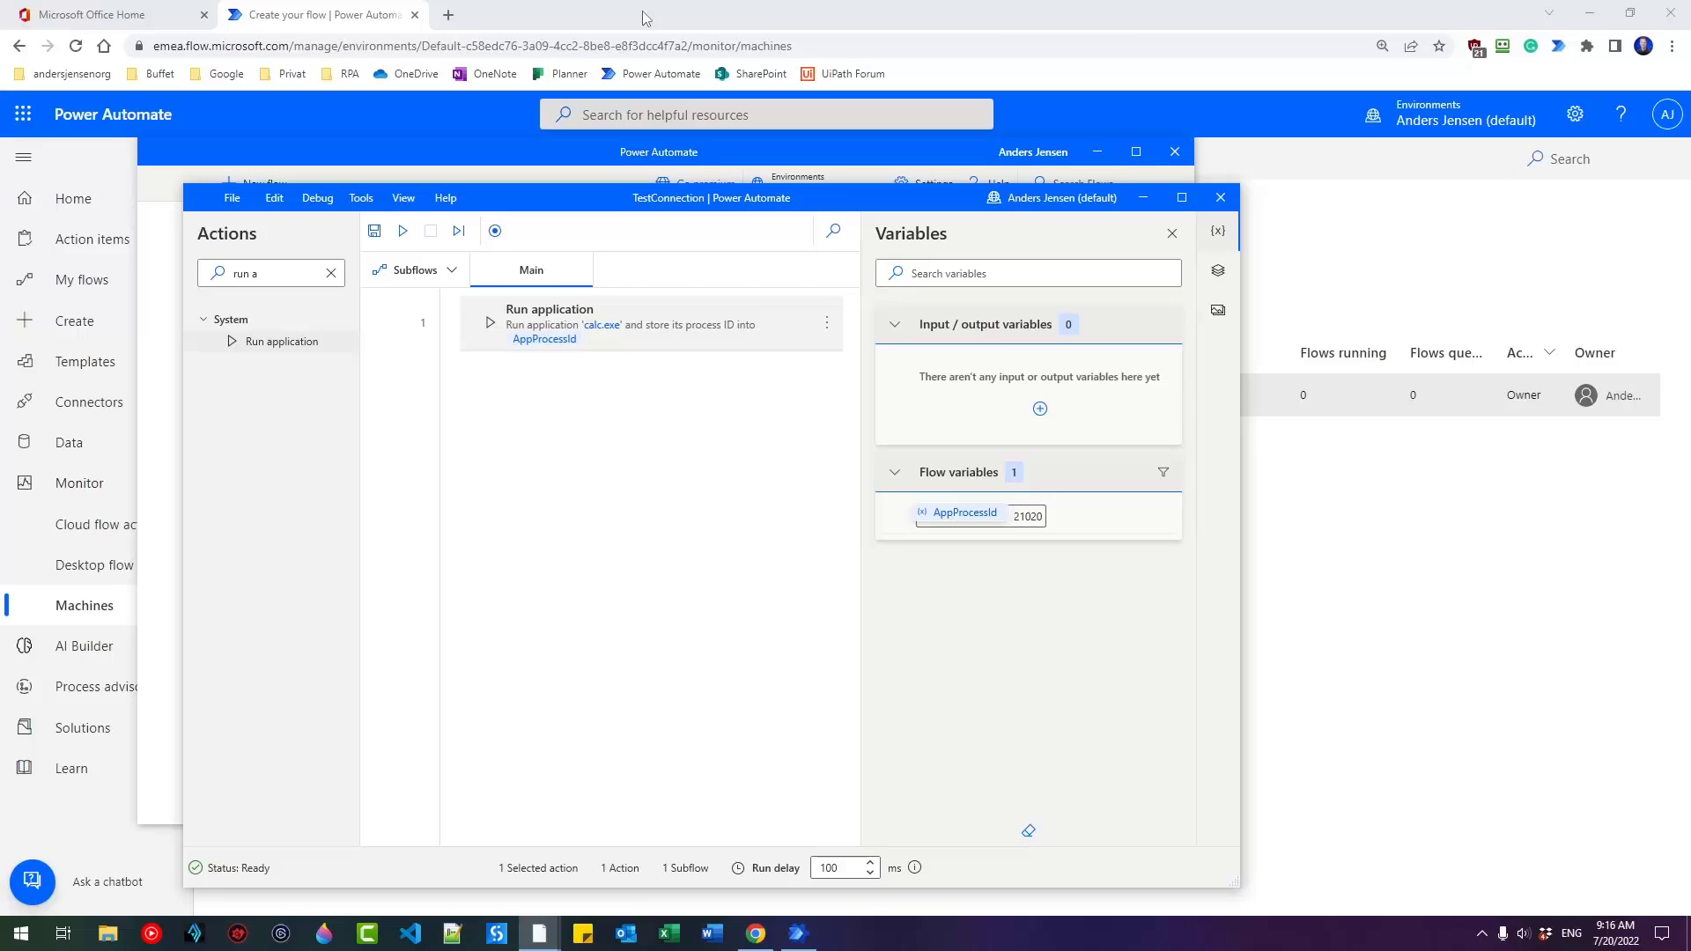
Create an instant cloud flow 'ConnectionTestFromCloud' with the Manually trigger a flow trigger.
{"action": "left_click", "coordinate": [585, 7]}
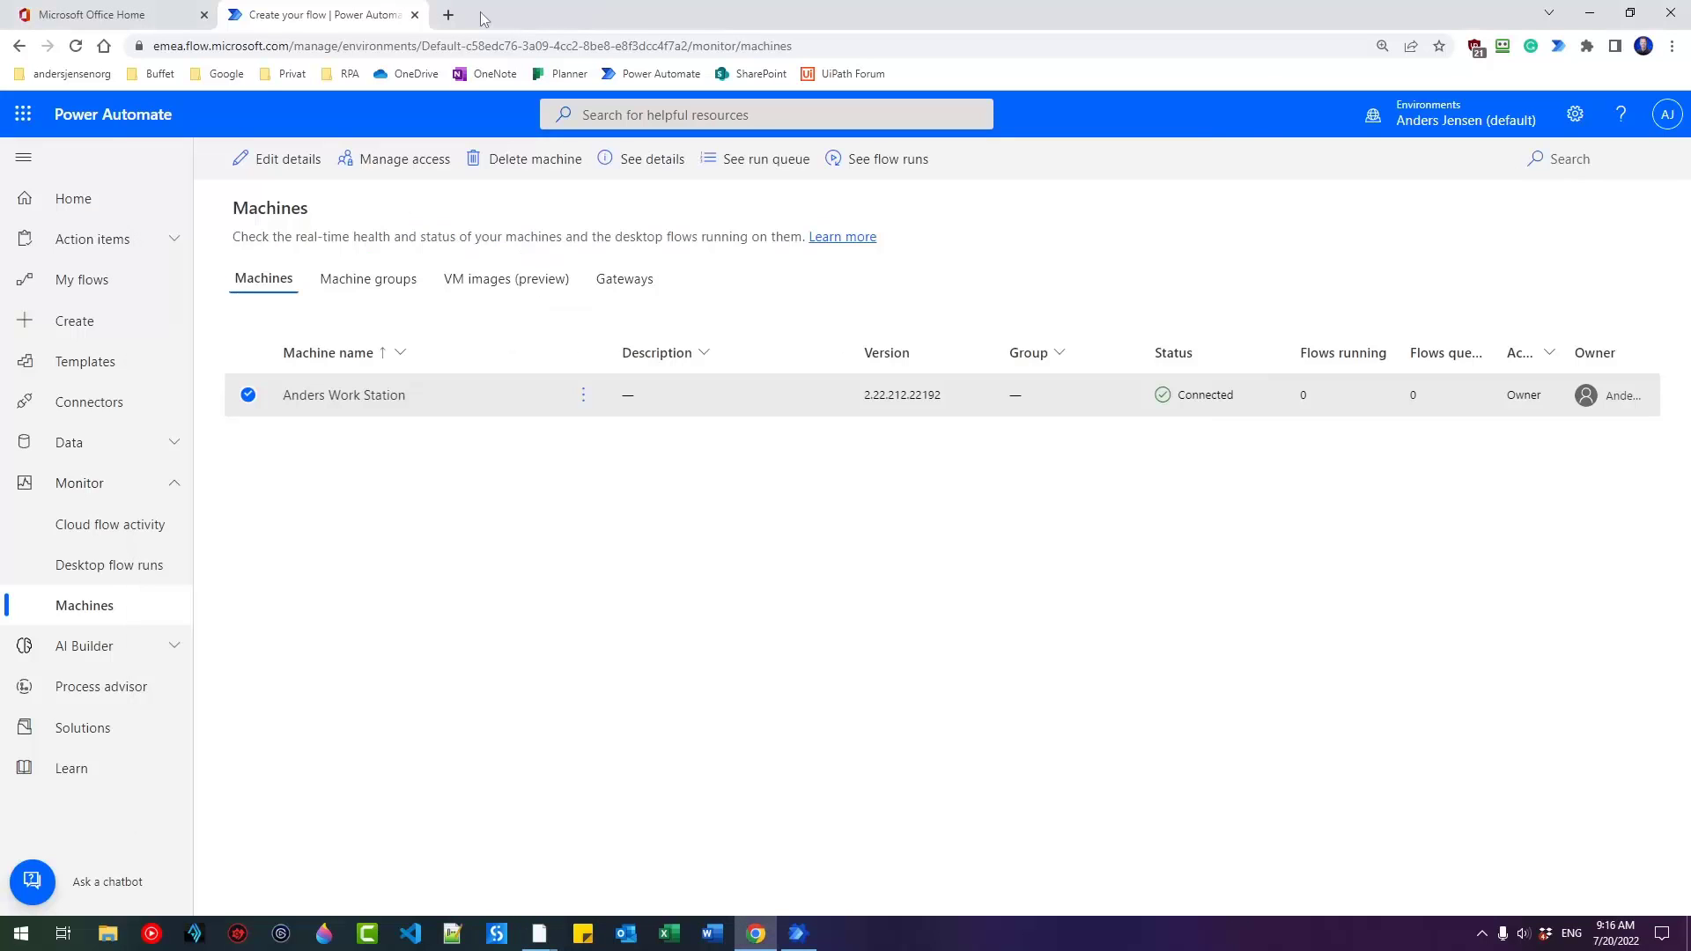
{"action": "left_click", "coordinate": [104, 319]}
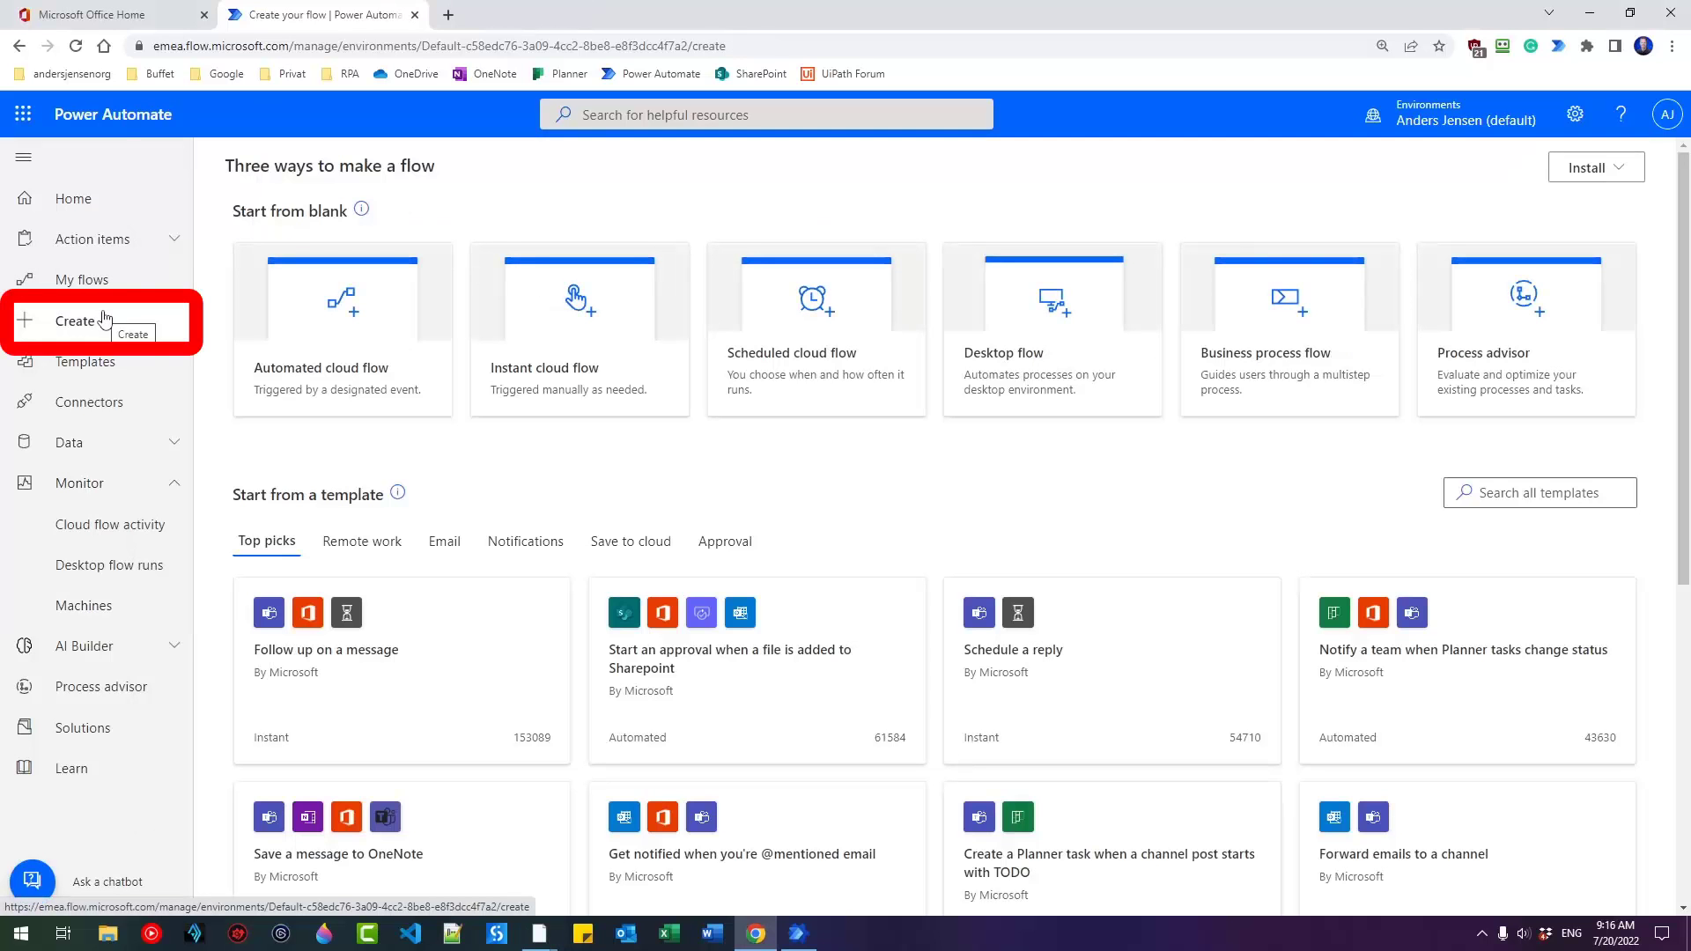
{"action": "left_click", "coordinate": [548, 370]}
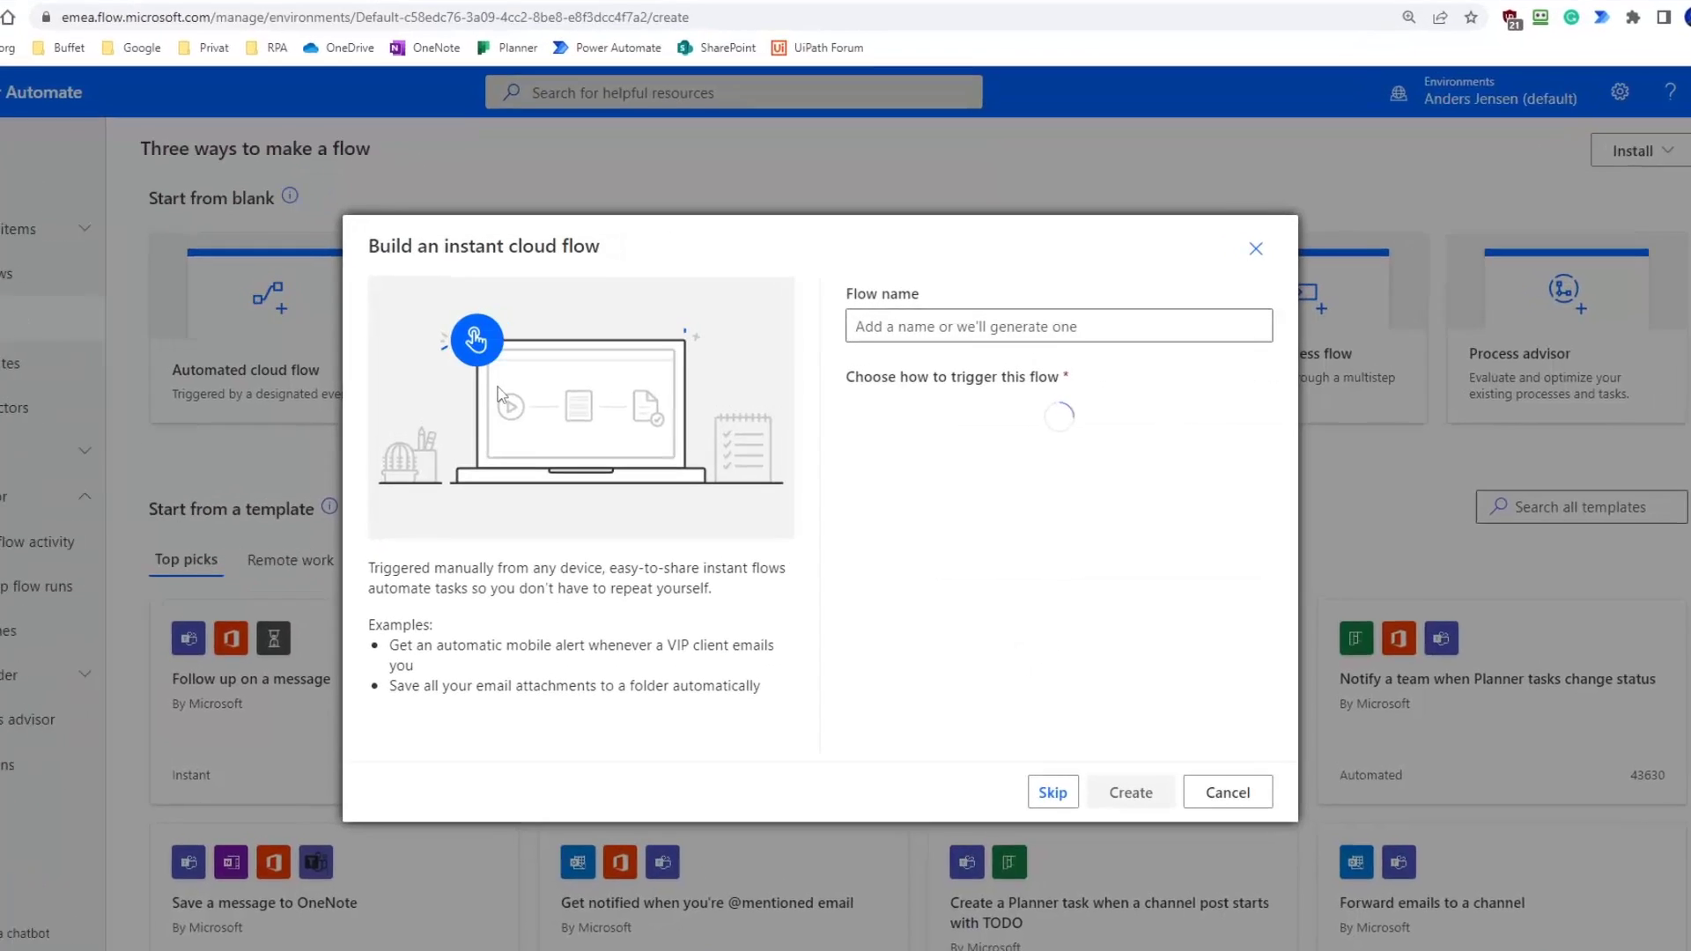
{"action": "left_click", "coordinate": [1005, 422]}
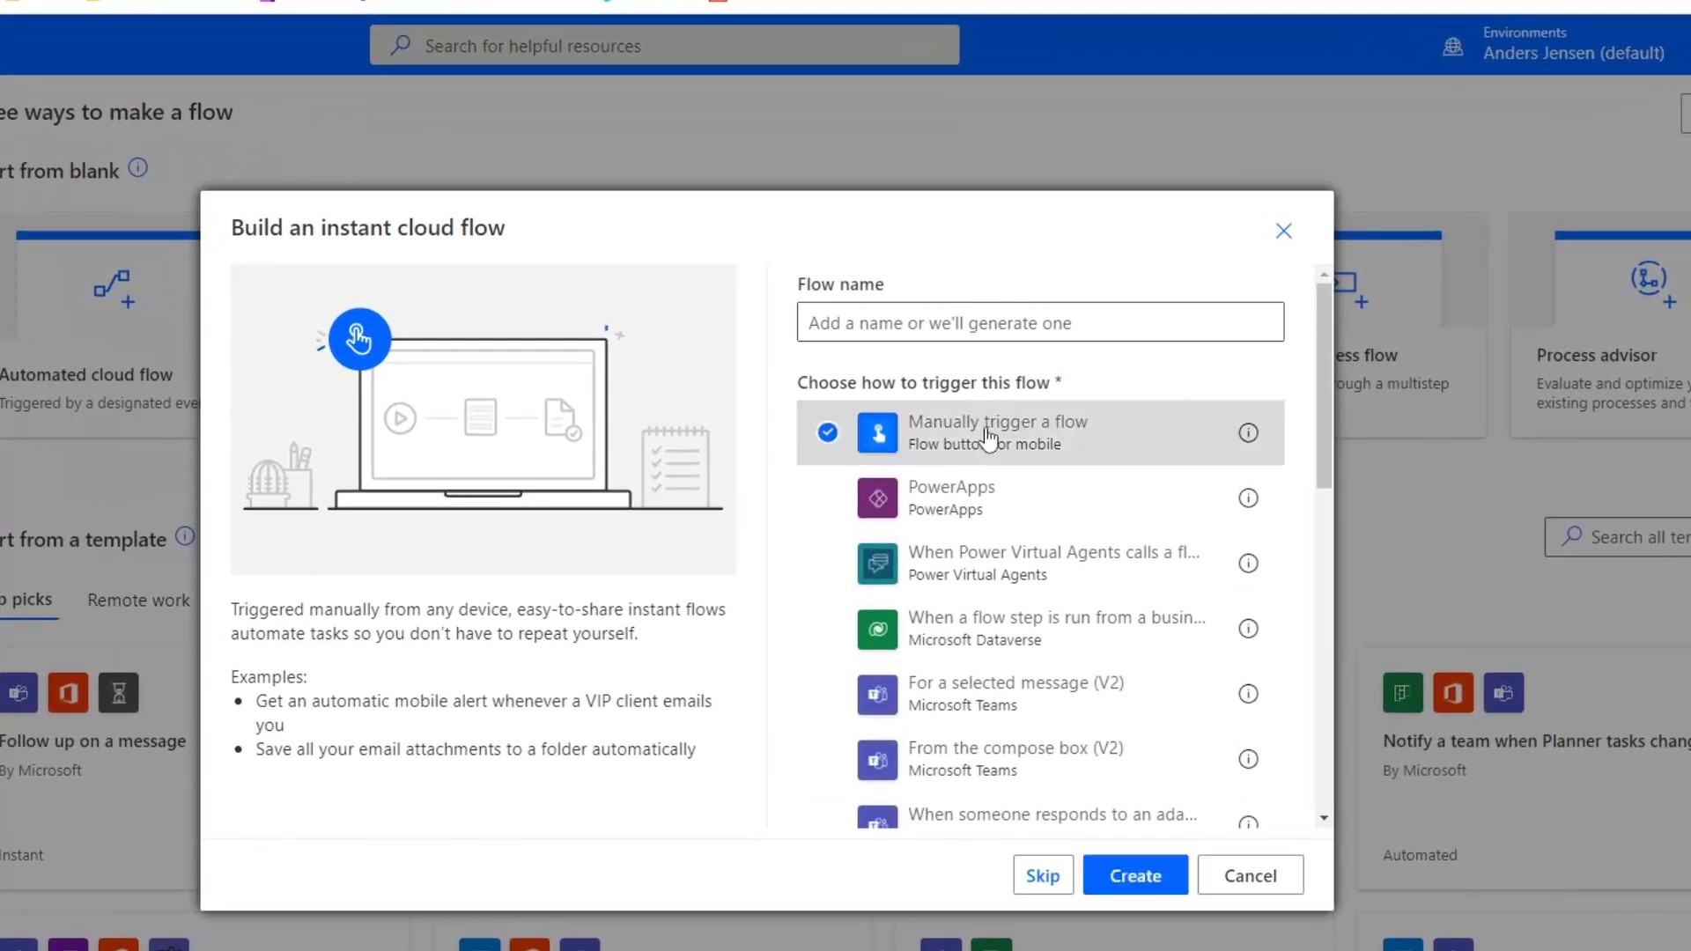
{"action": "left_click", "coordinate": [932, 323]}
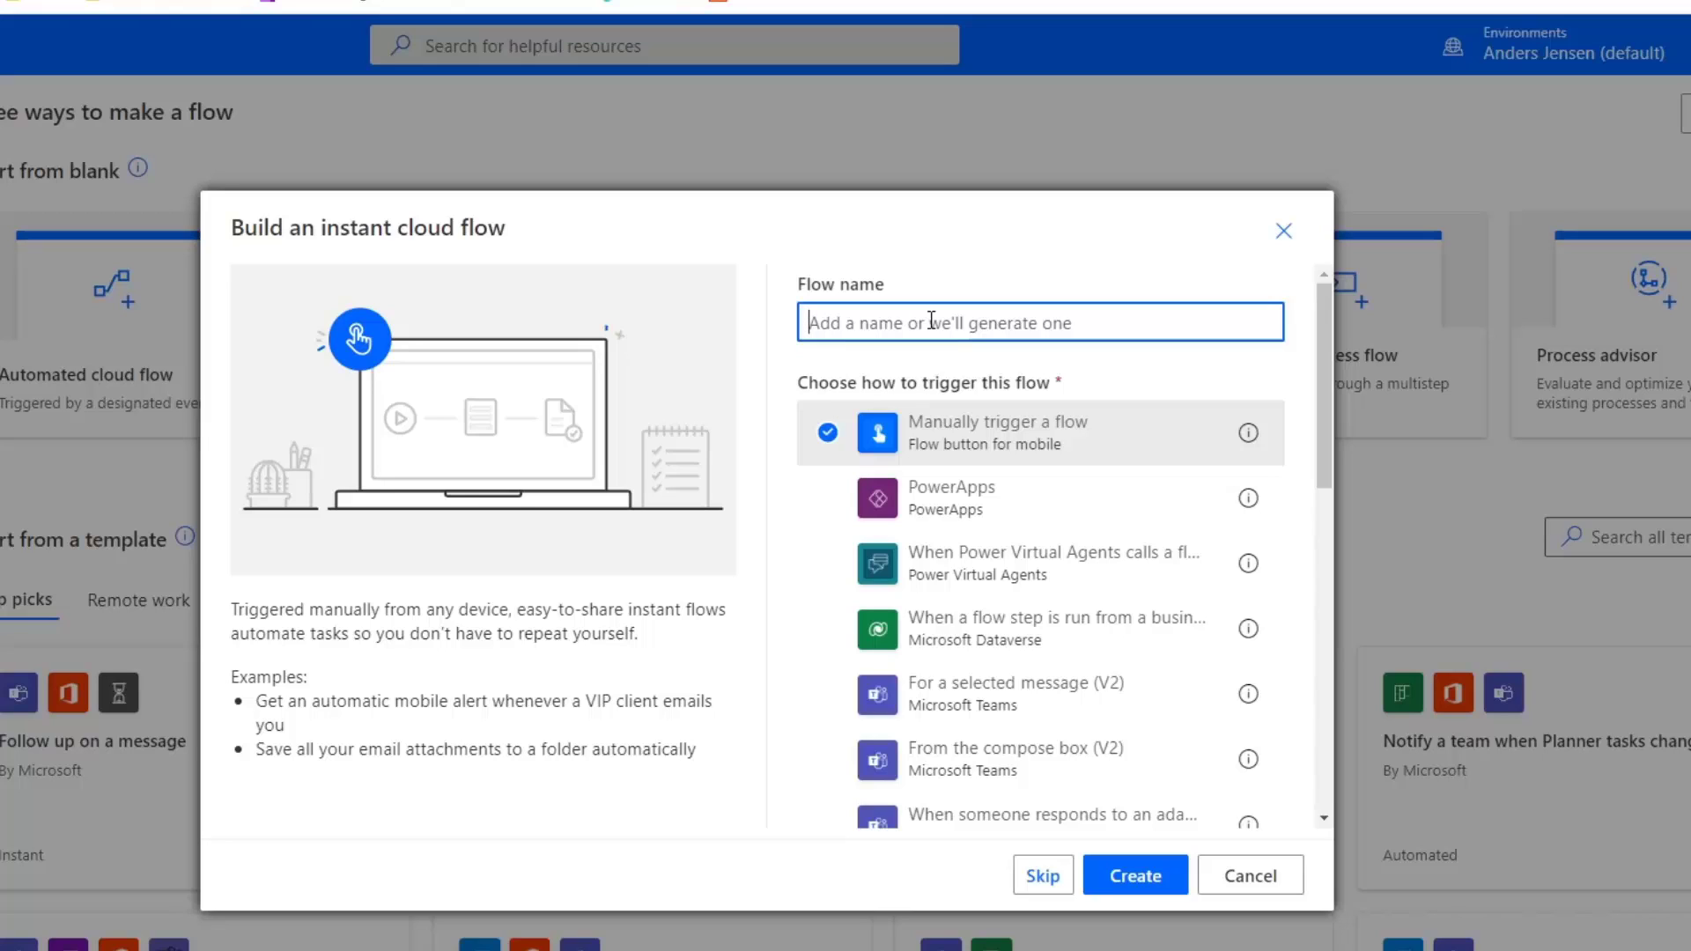
{"action": "type", "text": "ConnectionTest"}
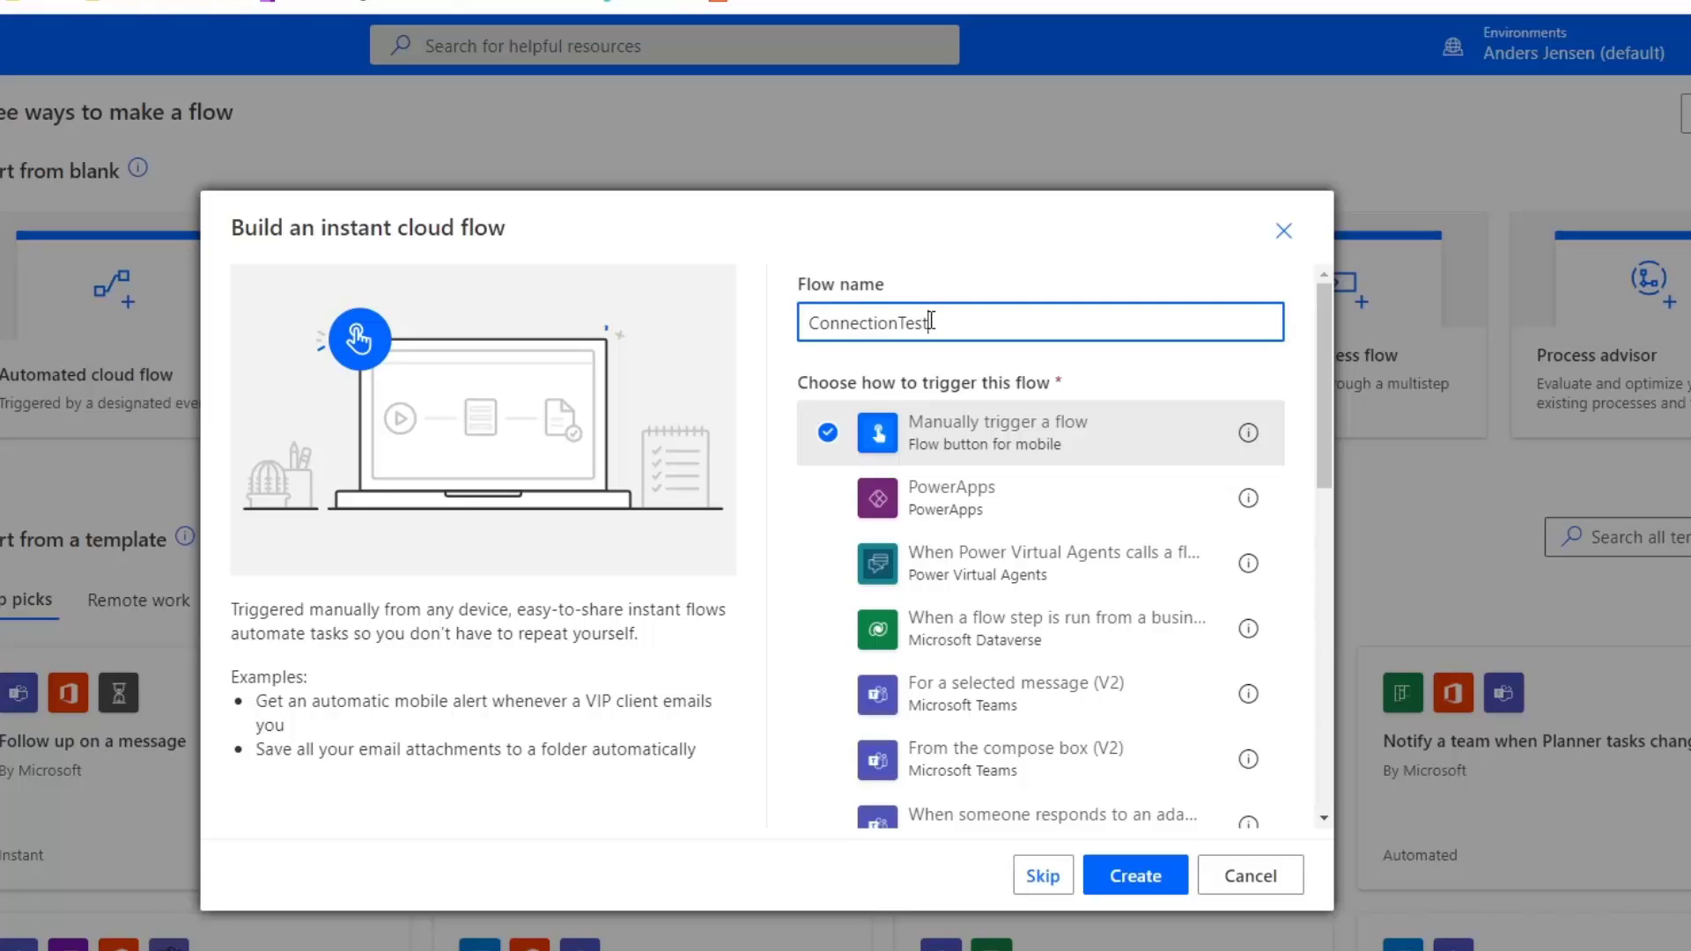
{"action": "type", "text": "FromCloud"}
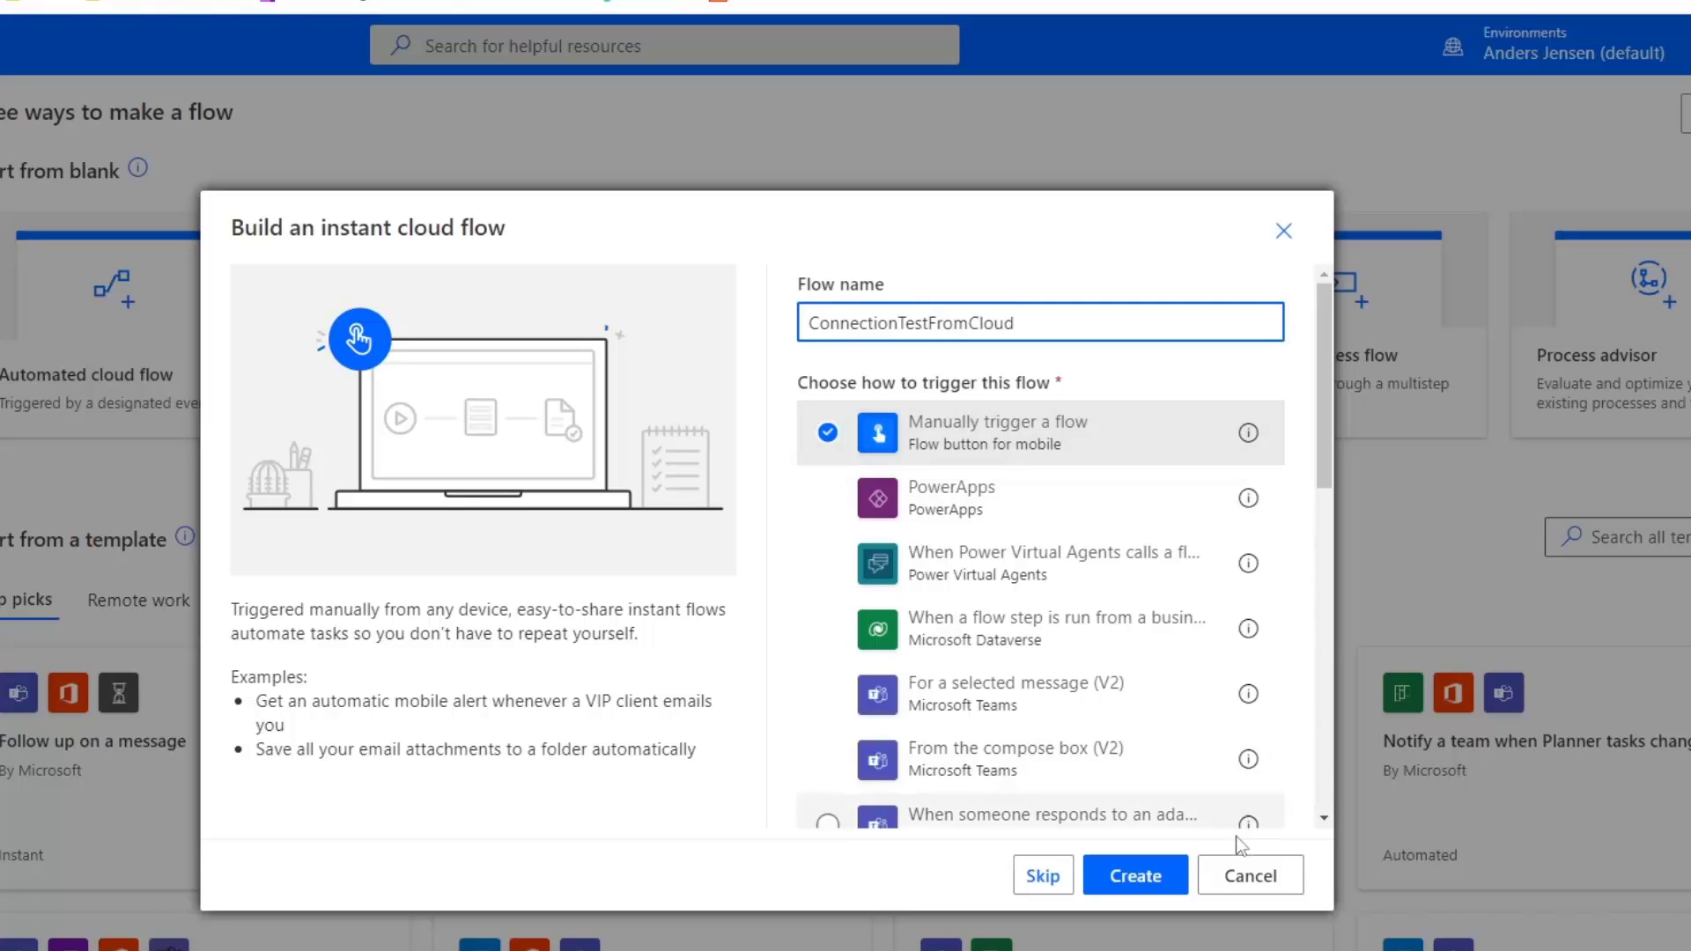
{"action": "left_click", "coordinate": [1155, 875]}
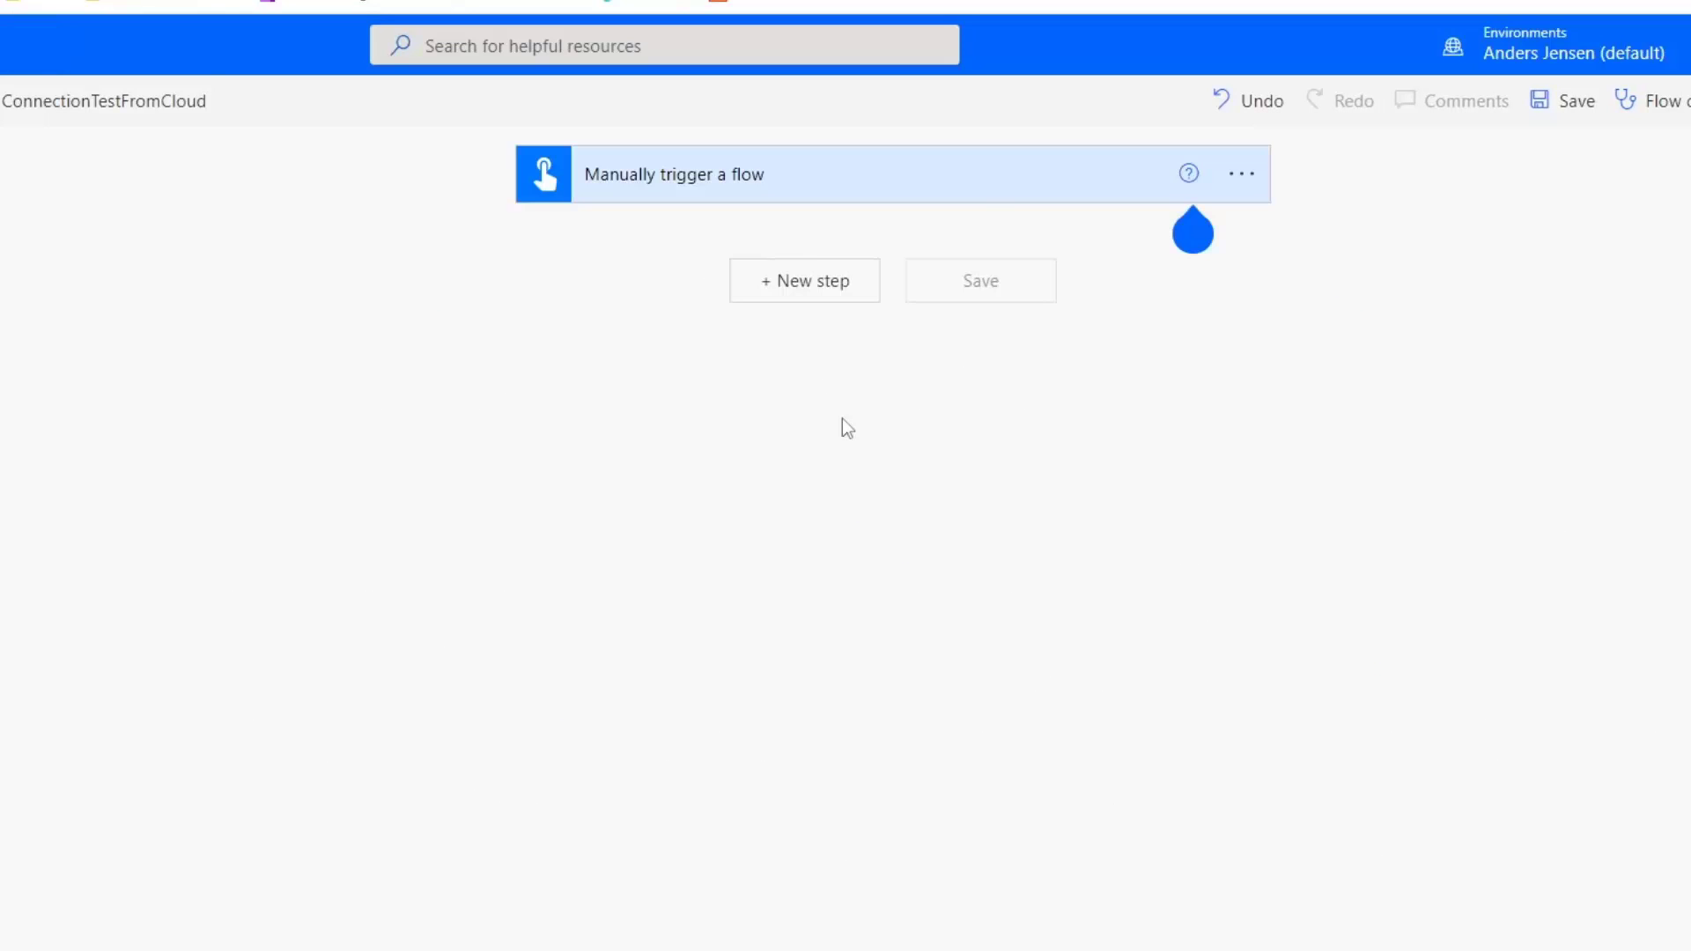
Add a 'Run a flow built with Power Automate for desktop' action after the manual trigger.
{"action": "left_click", "coordinate": [804, 280]}
{"action": "type", "text": "desktop"}
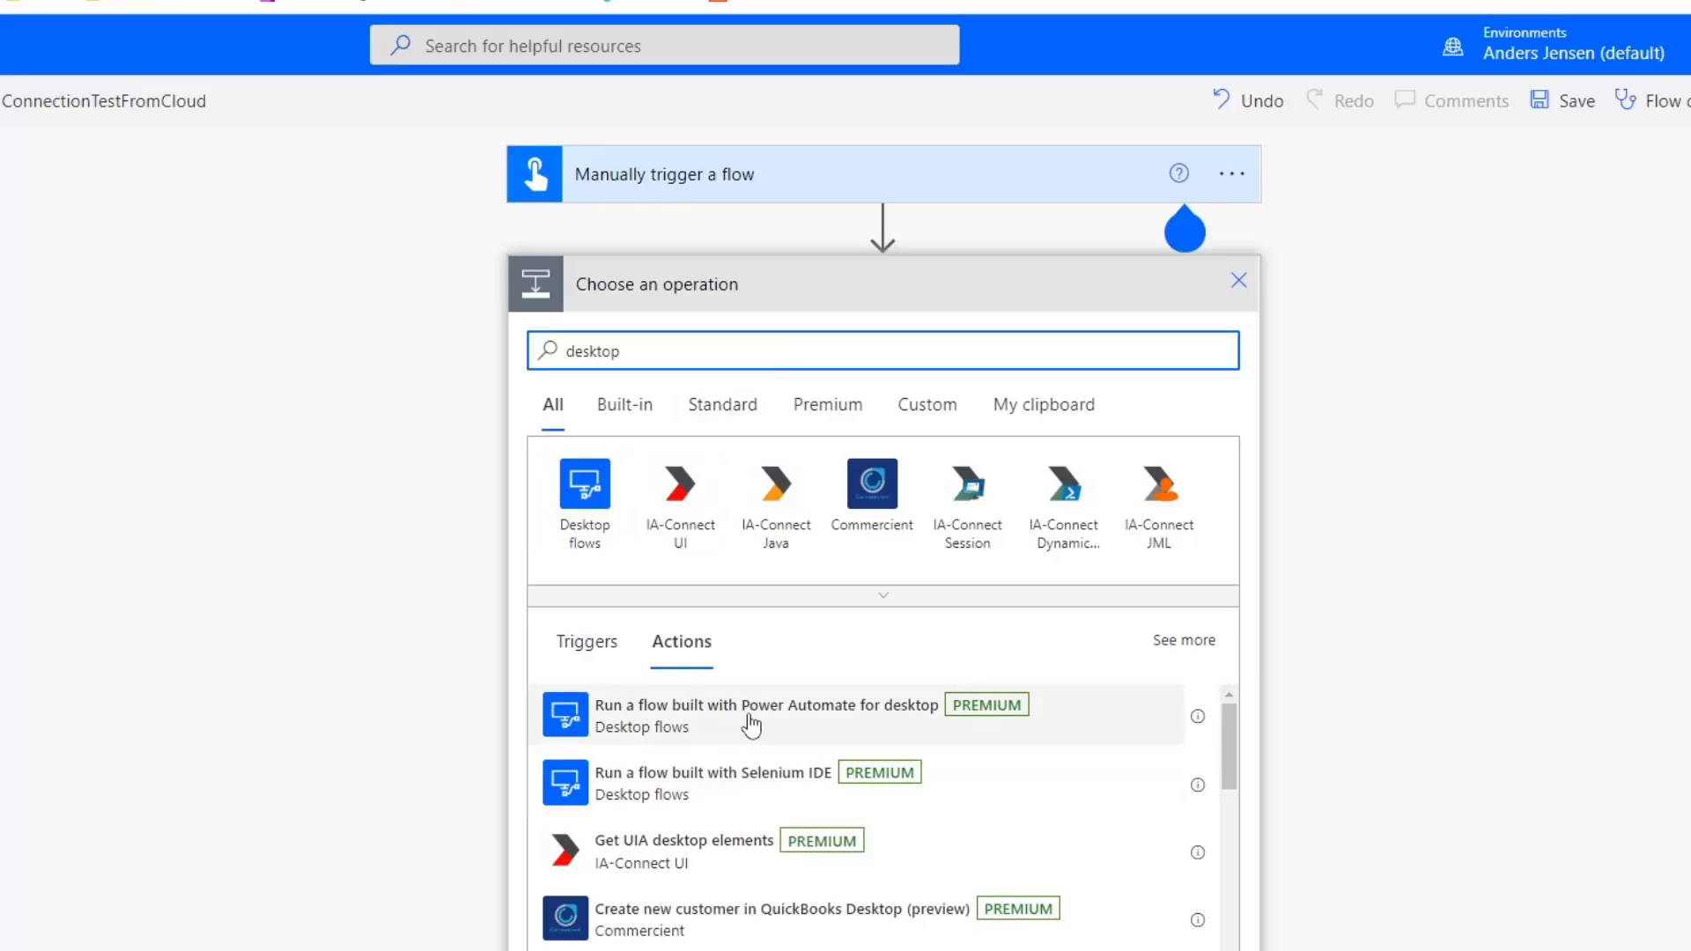
{"action": "left_click", "coordinate": [752, 724]}
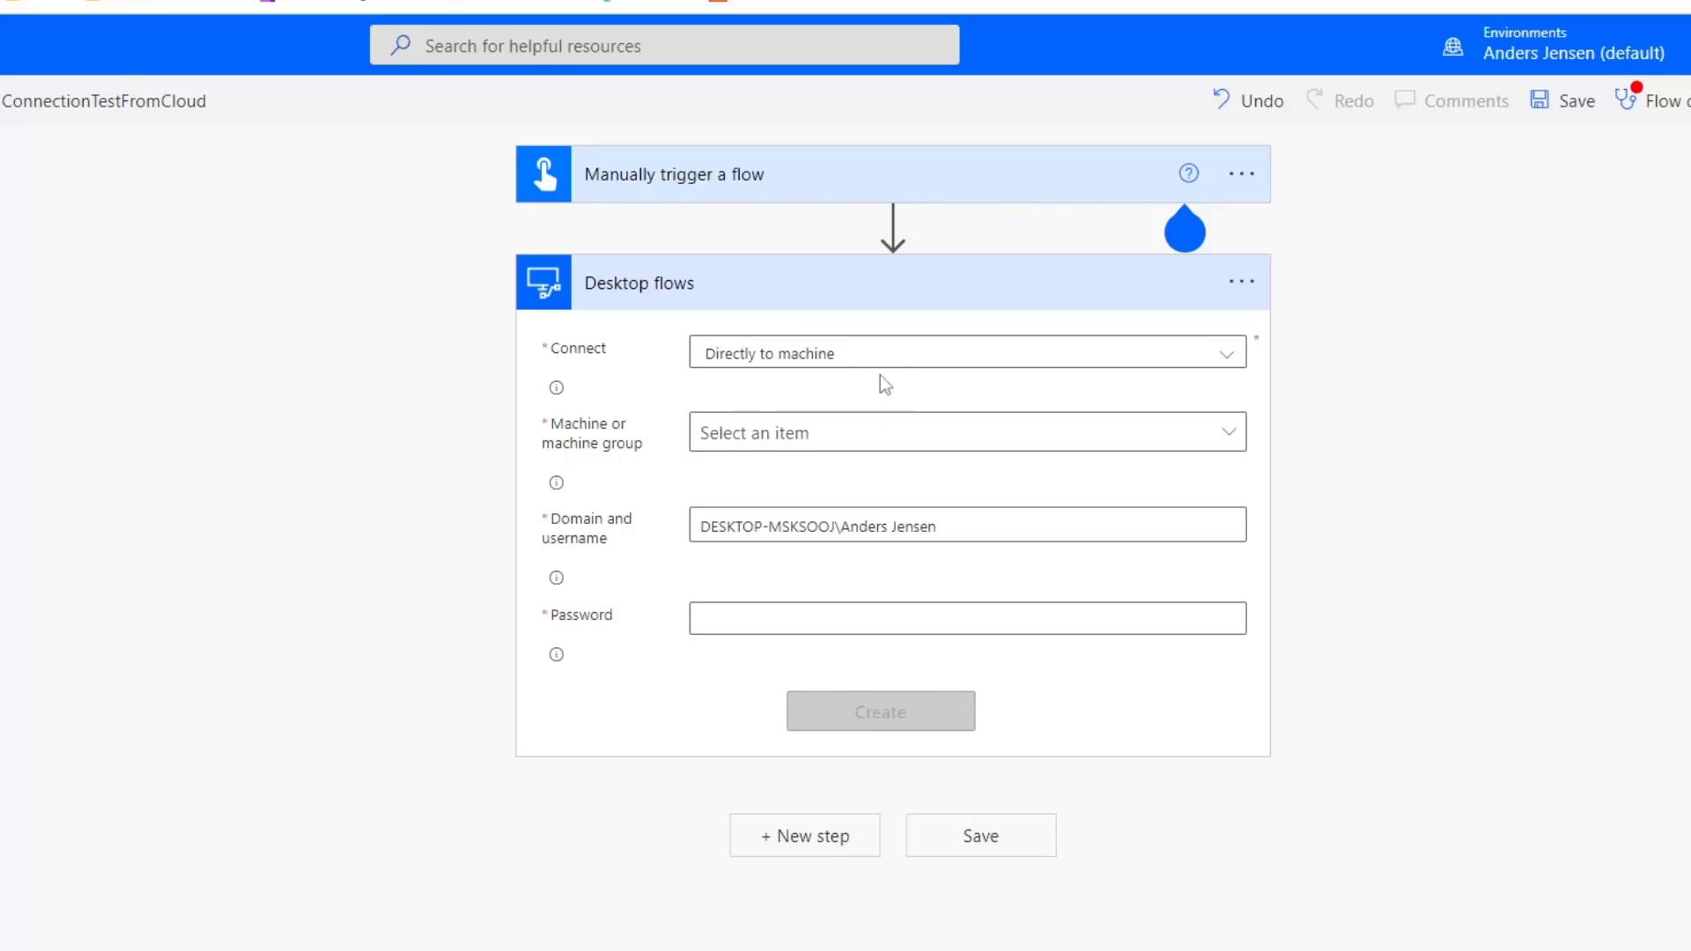
Set the connection to Directly to machine and choose the workstation as the target machine.
{"action": "left_click", "coordinate": [811, 363]}
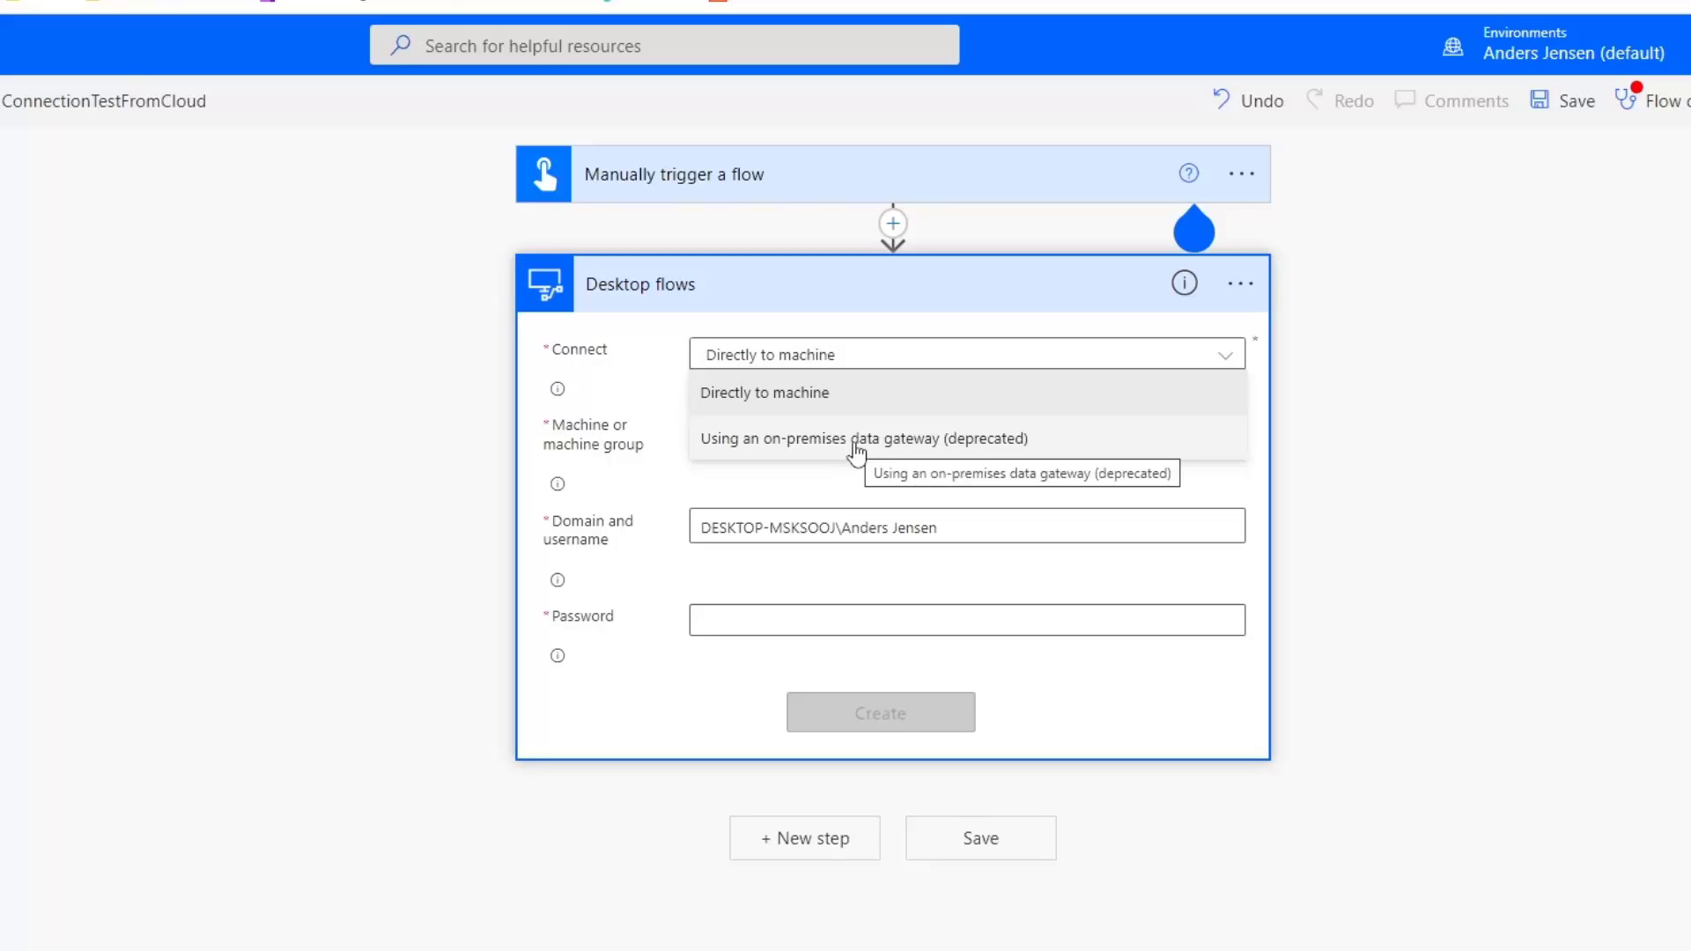
{"action": "left_click", "coordinate": [817, 393]}
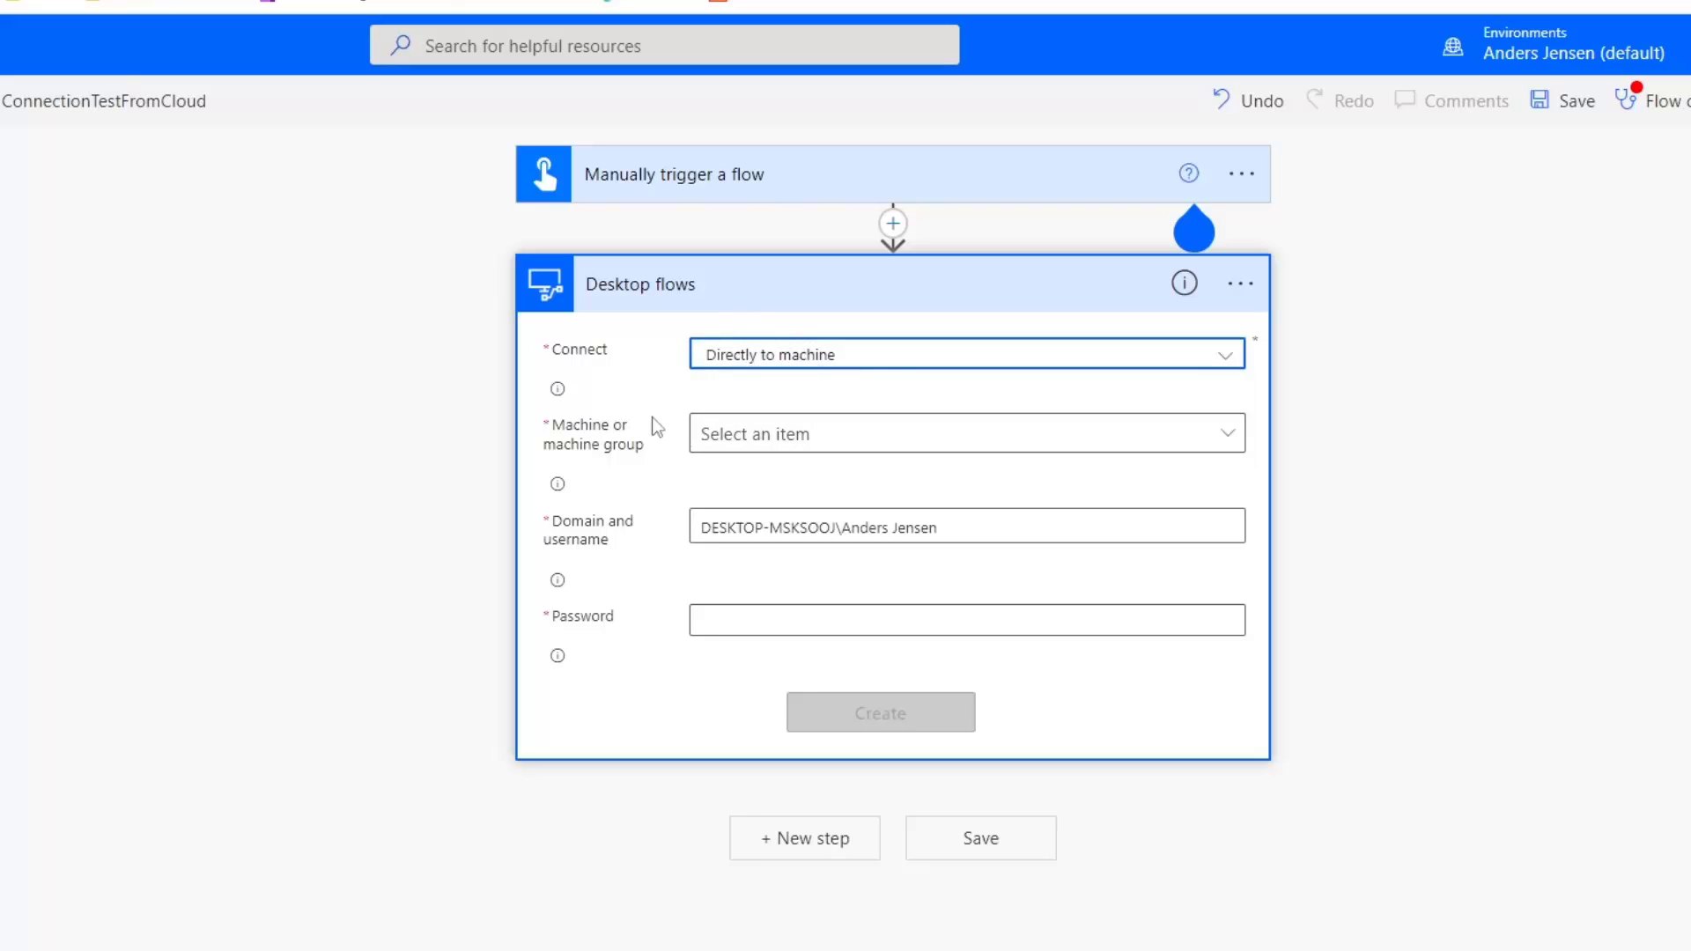
{"action": "left_click", "coordinate": [1231, 455]}
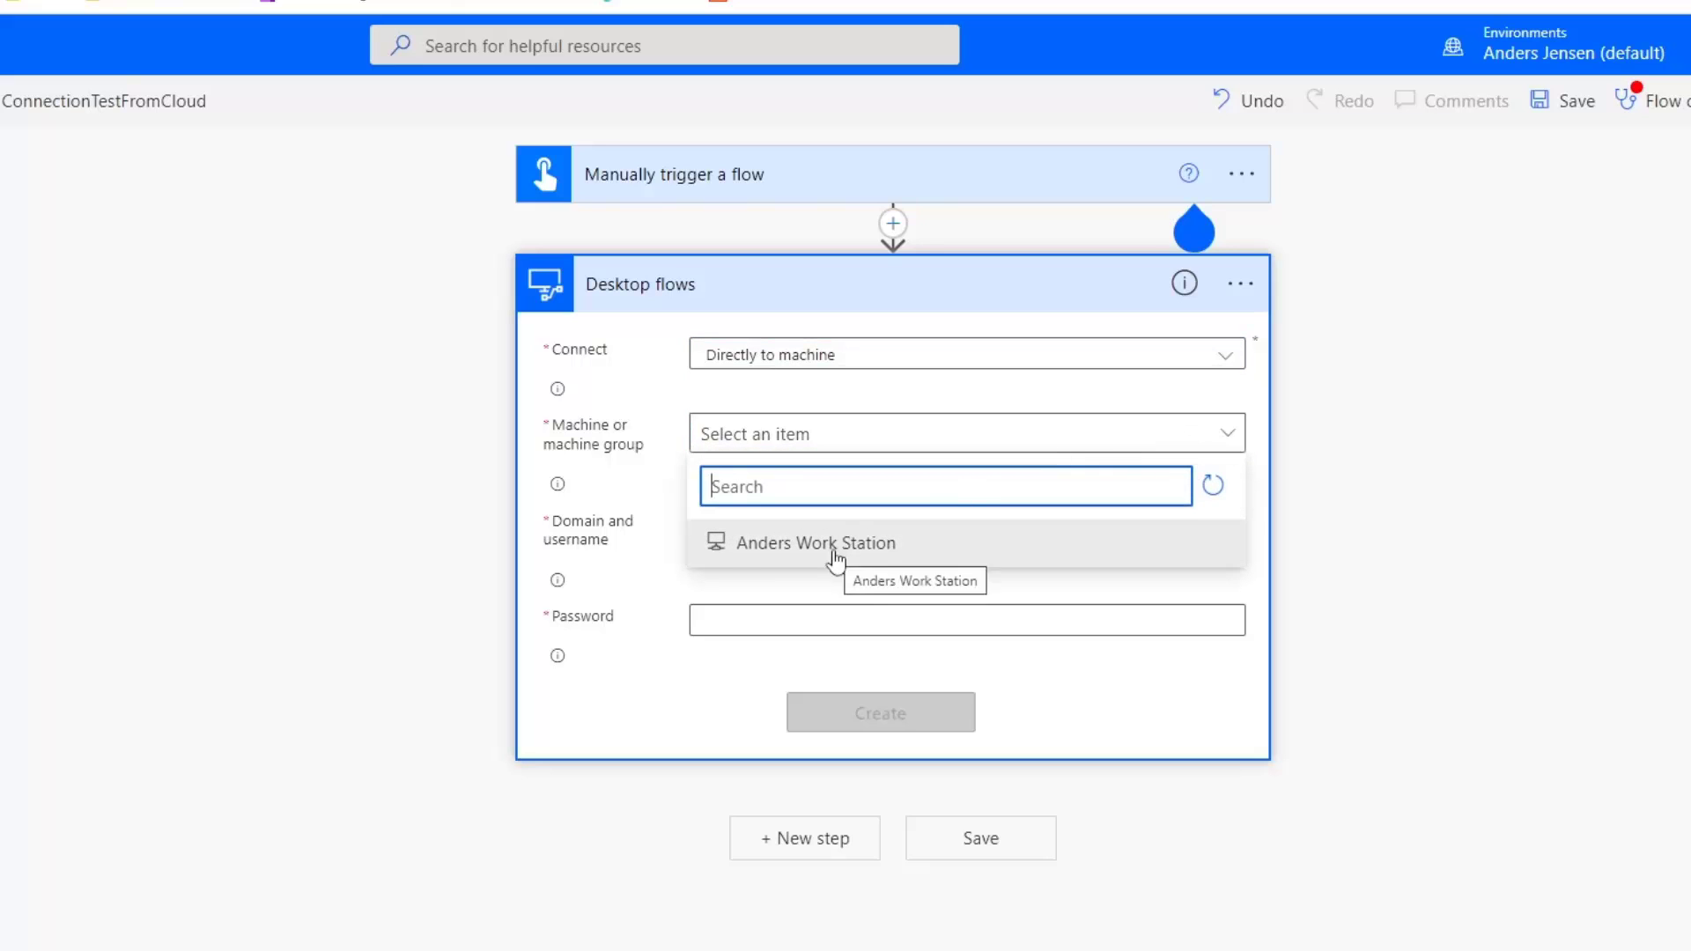
{"action": "left_click", "coordinate": [830, 548]}
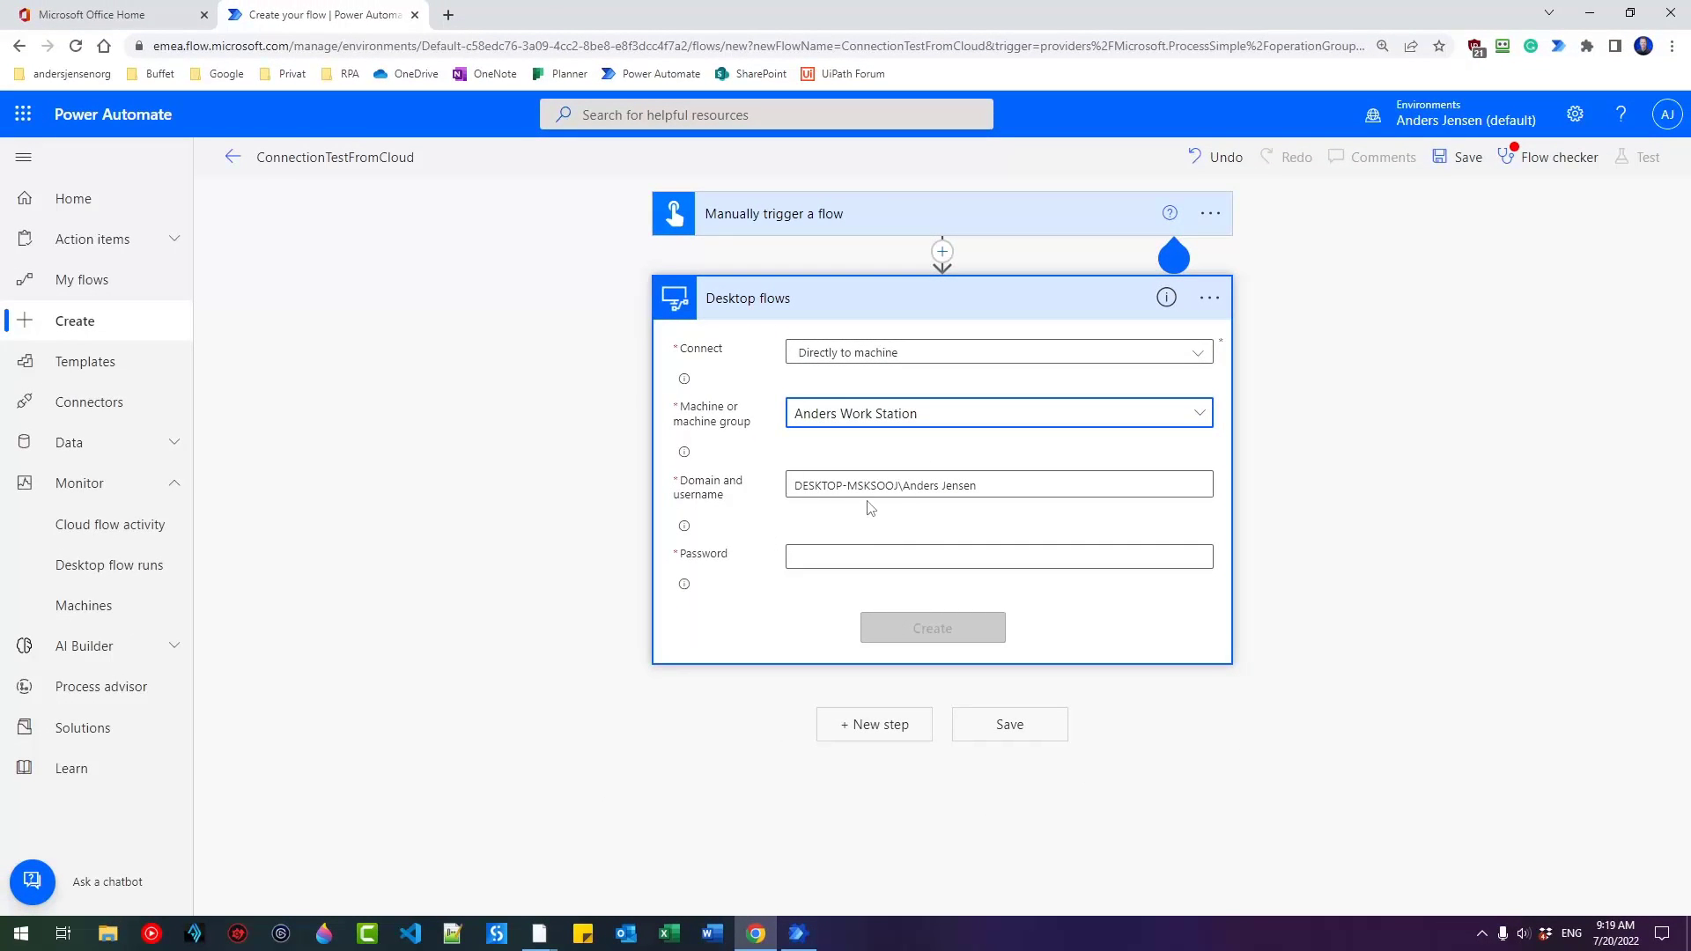
Run whoami in Command Prompt to show the domain\username, and place the window below the connection form.
{"action": "left_click", "coordinate": [22, 935]}
{"action": "type", "text": "c"}
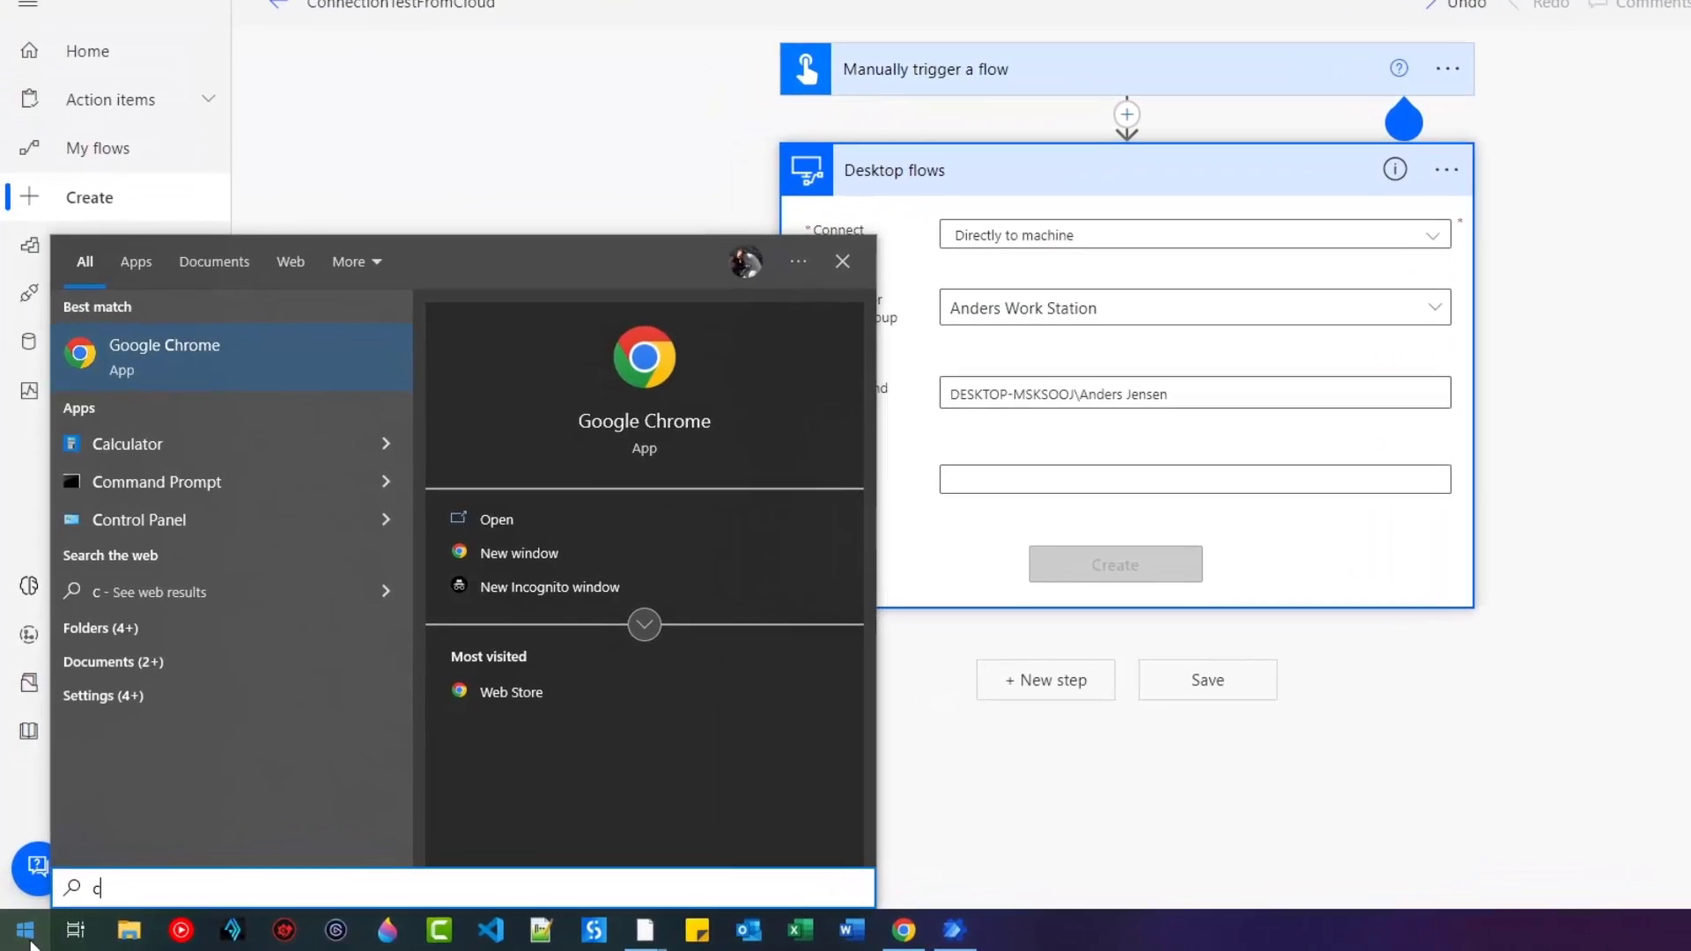
{"action": "type", "text": "md"}
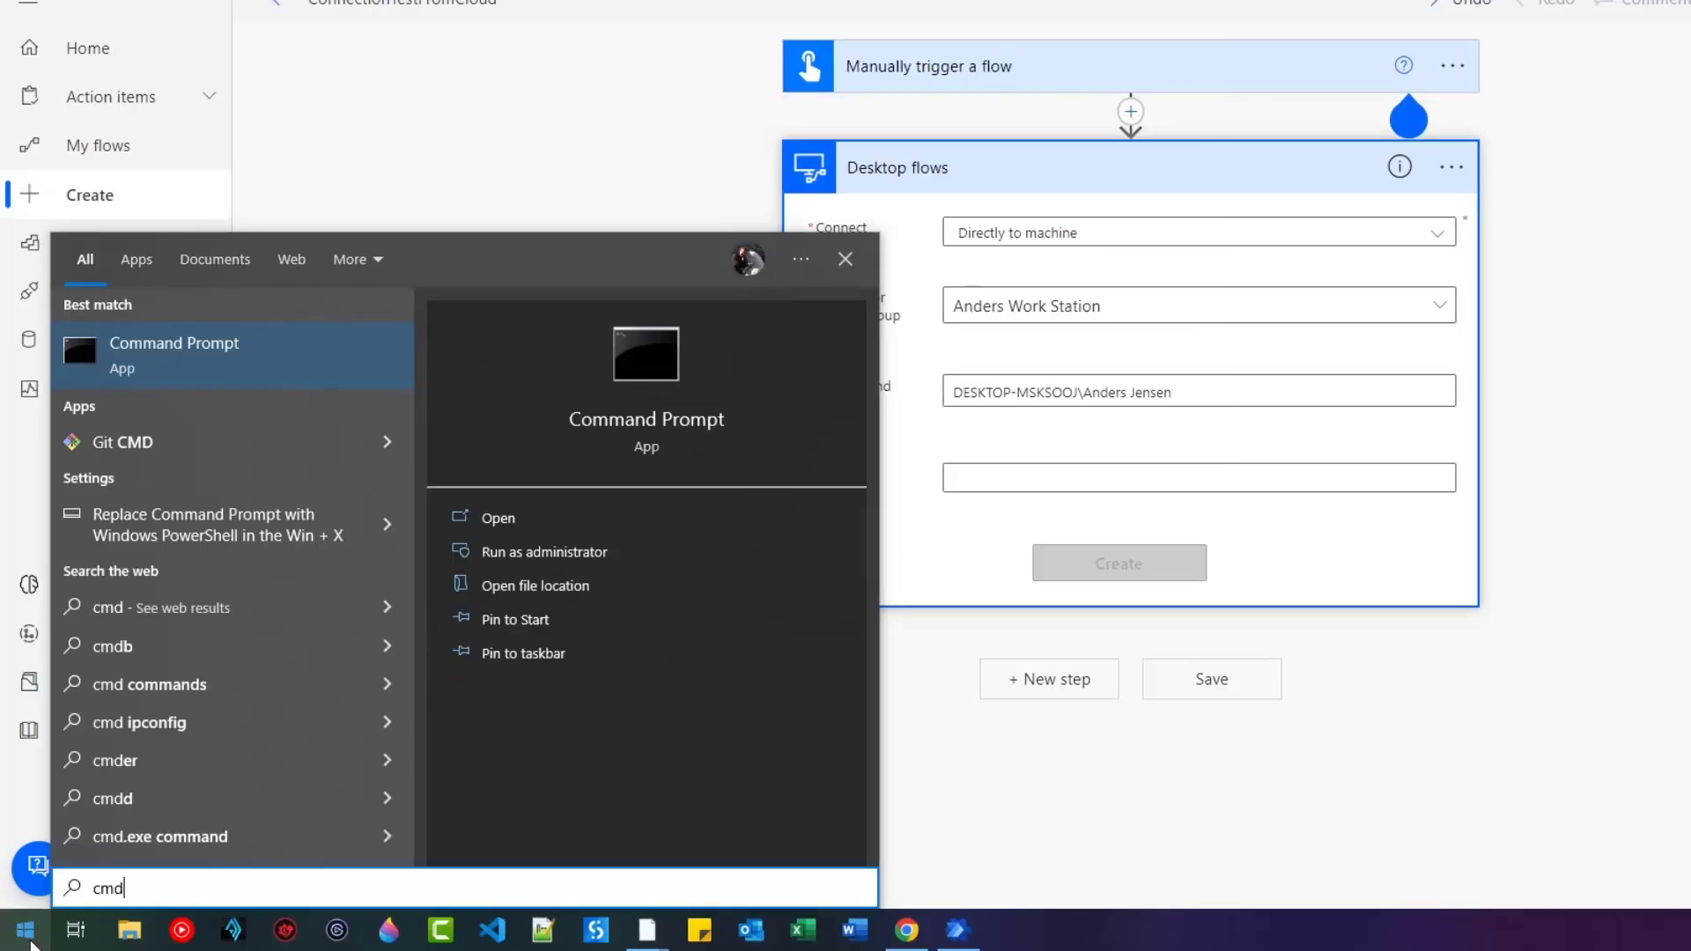
{"action": "key", "text": "Return"}
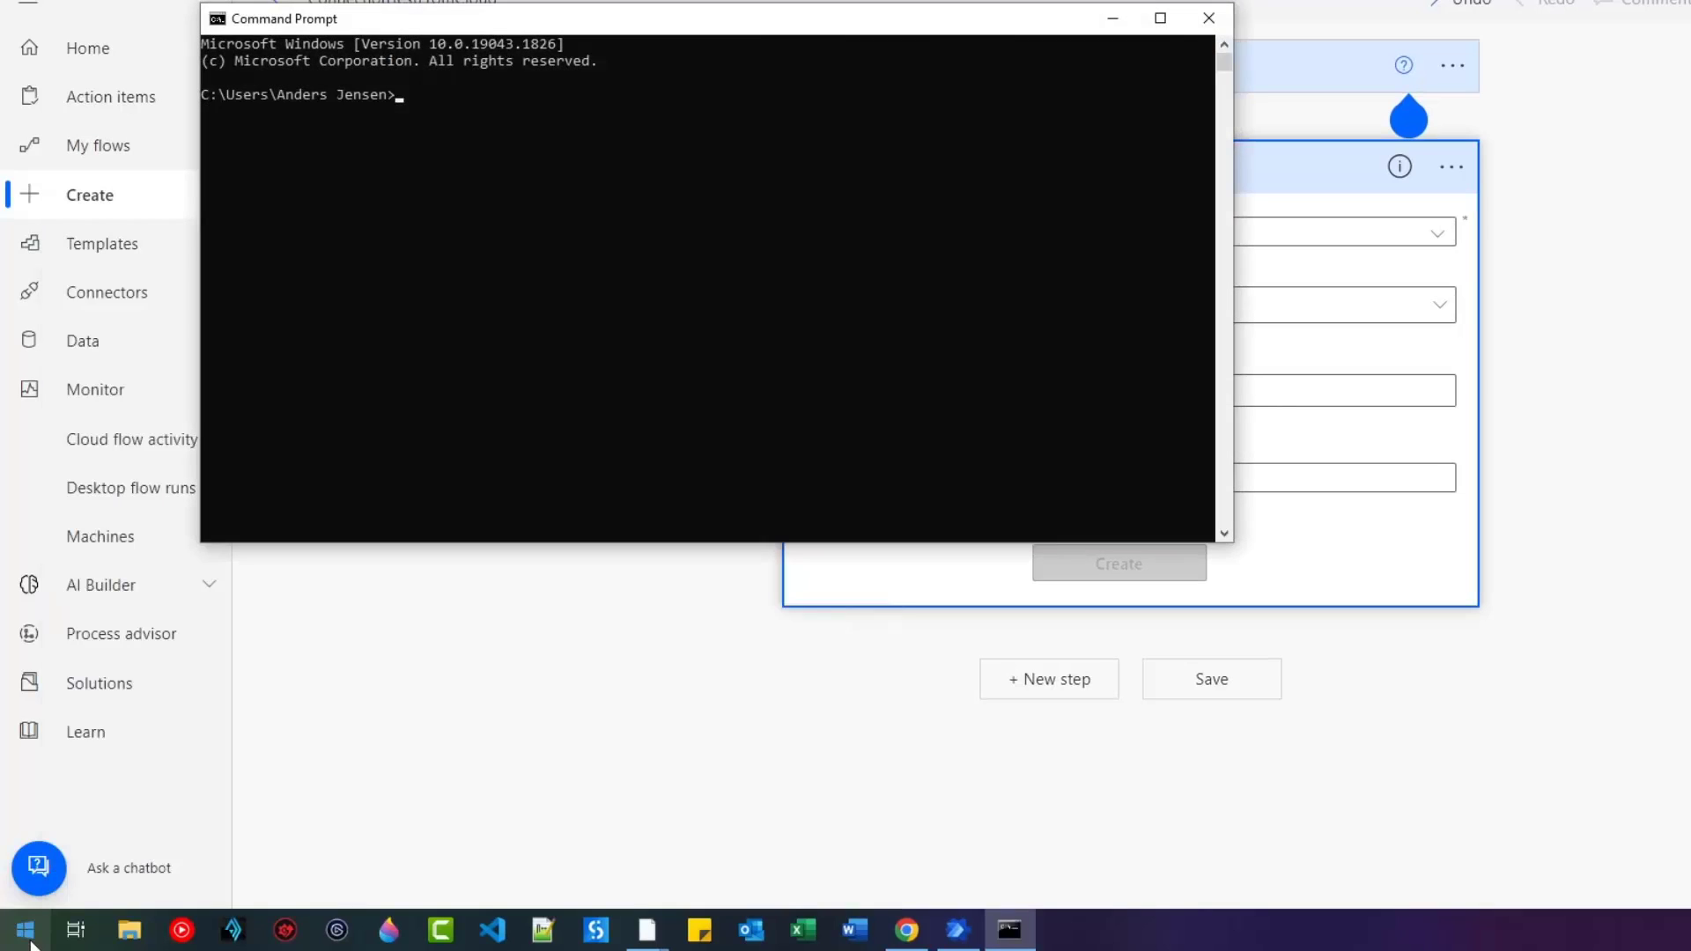
{"action": "type", "text": "whoami"}
{"action": "key", "text": "Return"}
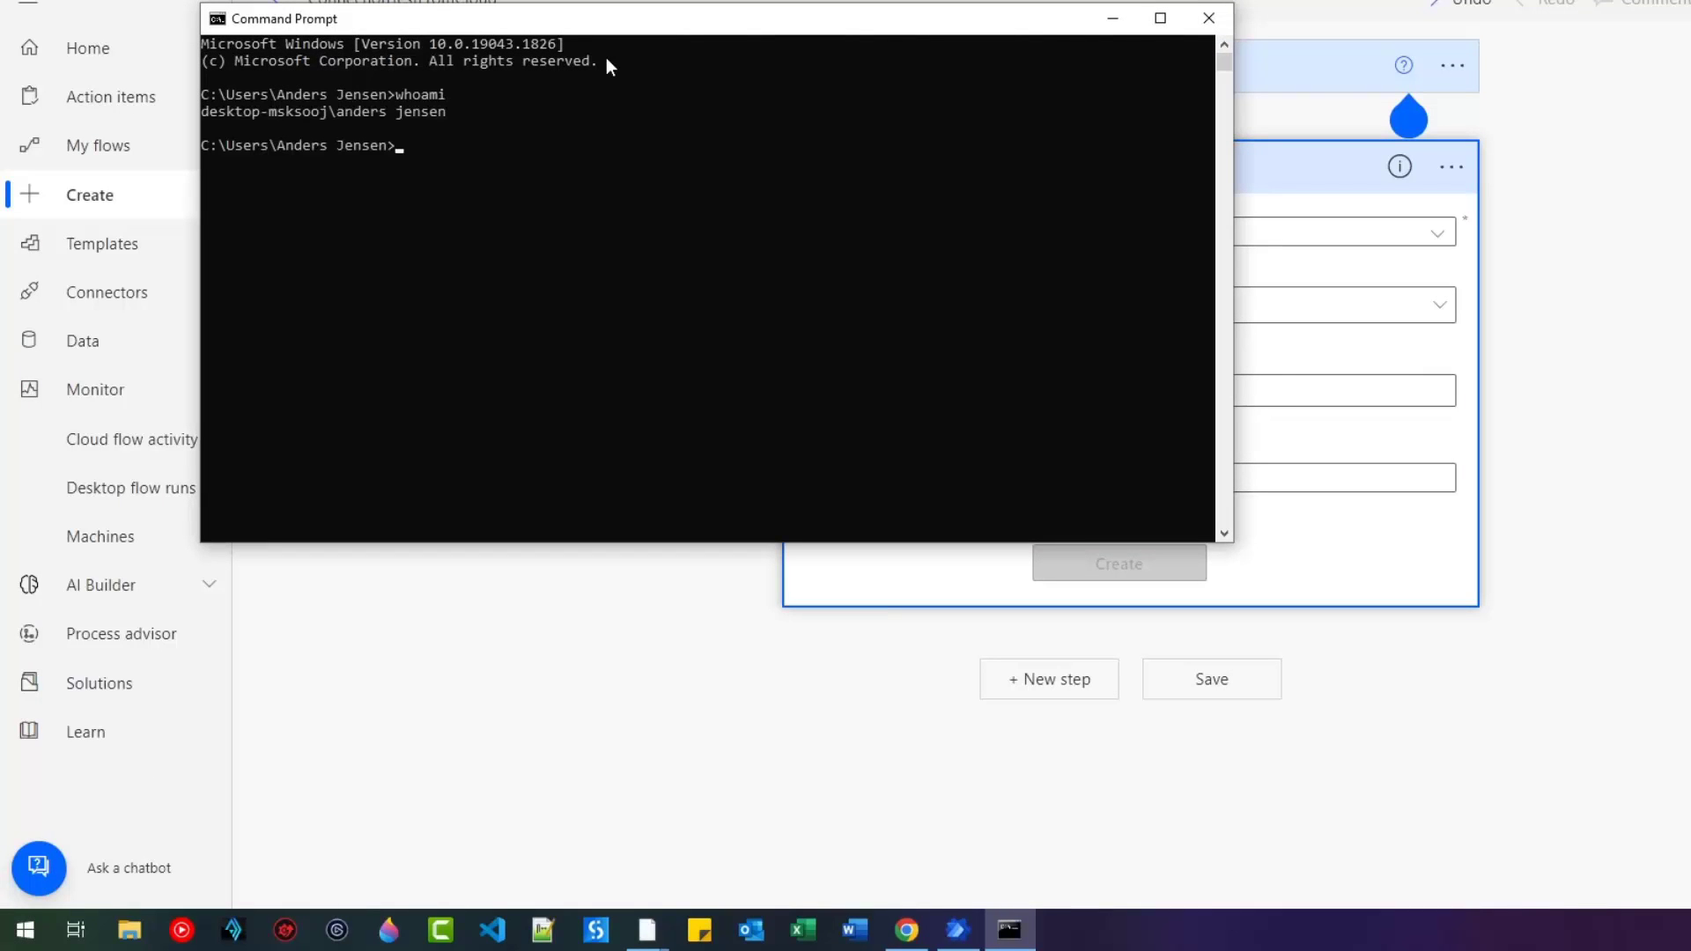
{"action": "left_click_drag", "start_coordinate": [557, 28], "coordinate": [584, 506]}
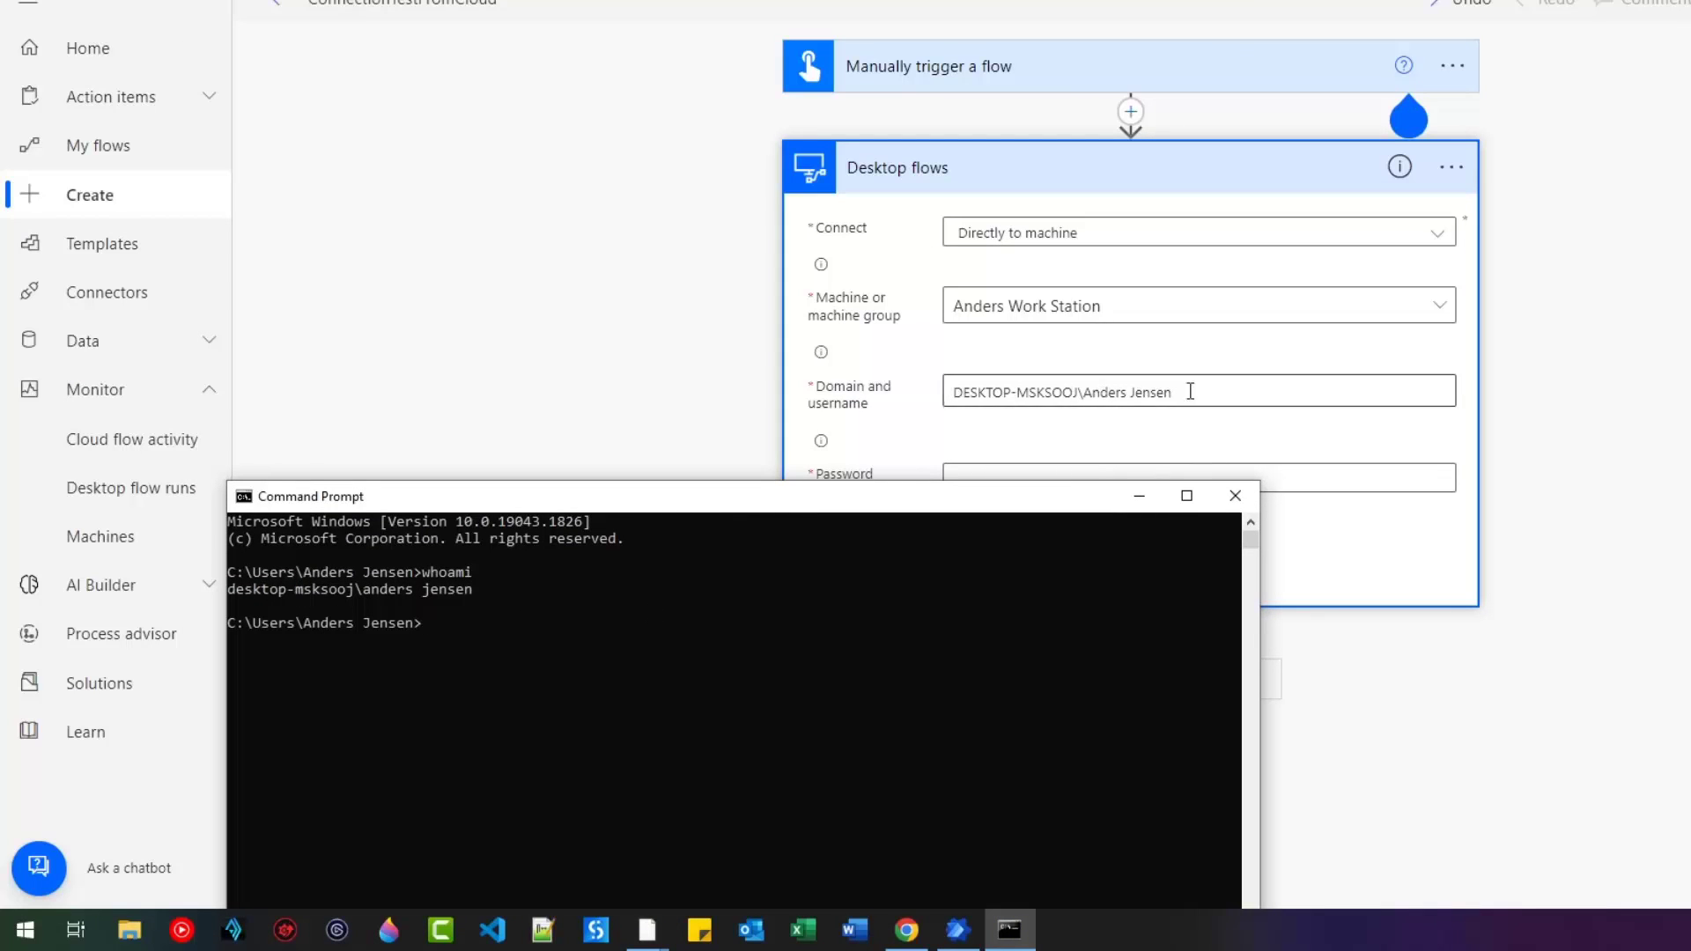
Close Command Prompt, enter the account password and create the direct machine connection.
{"action": "left_click", "coordinate": [1234, 496]}
{"action": "left_click", "coordinate": [1075, 478]}
{"action": "type", "text": "••"}
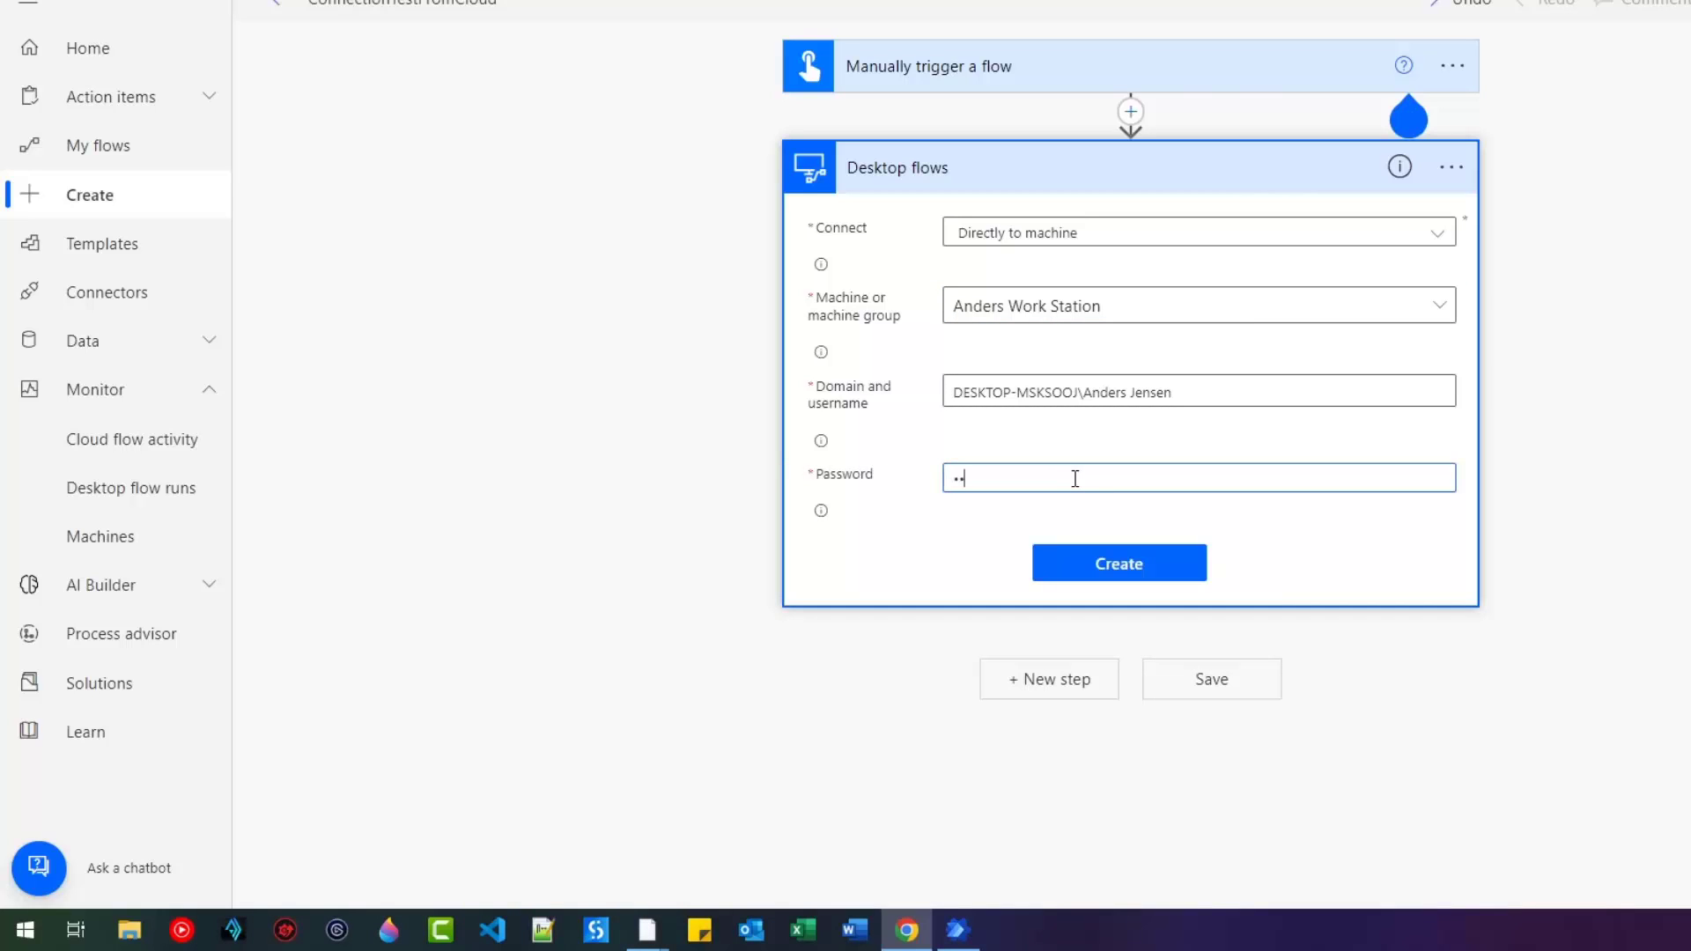
{"action": "type", "text": "••••••"}
{"action": "left_click", "coordinate": [1116, 567]}
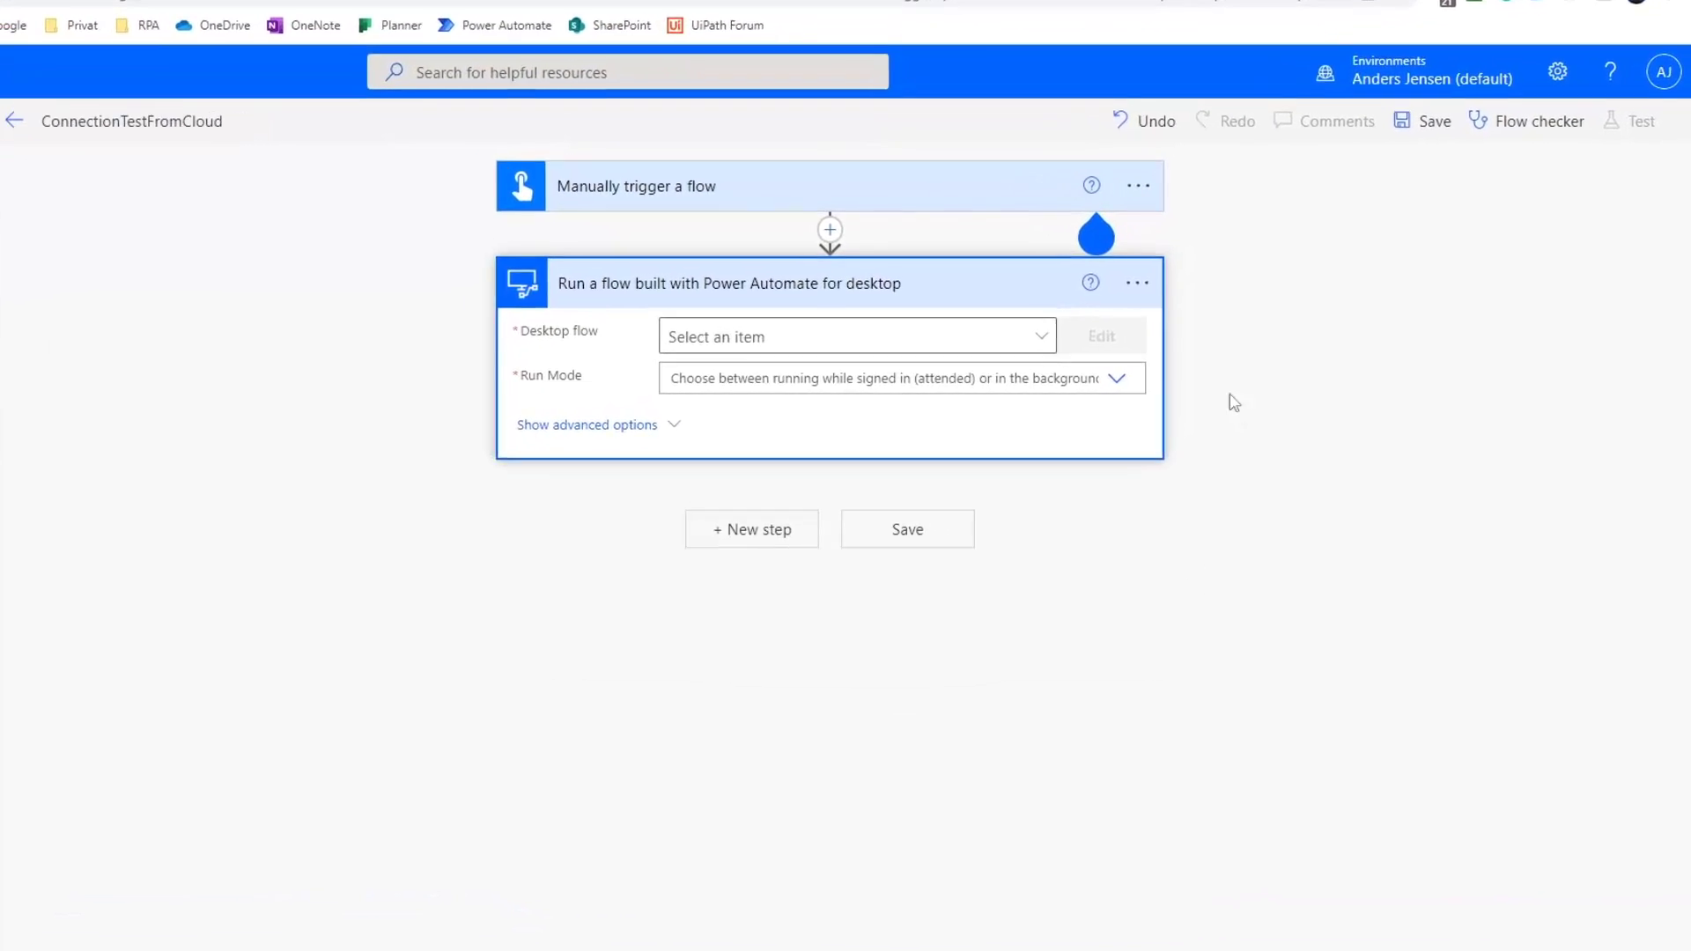
Select the TestConnection desktop flow and set Run Mode to Attended.
{"action": "left_click", "coordinate": [1087, 242]}
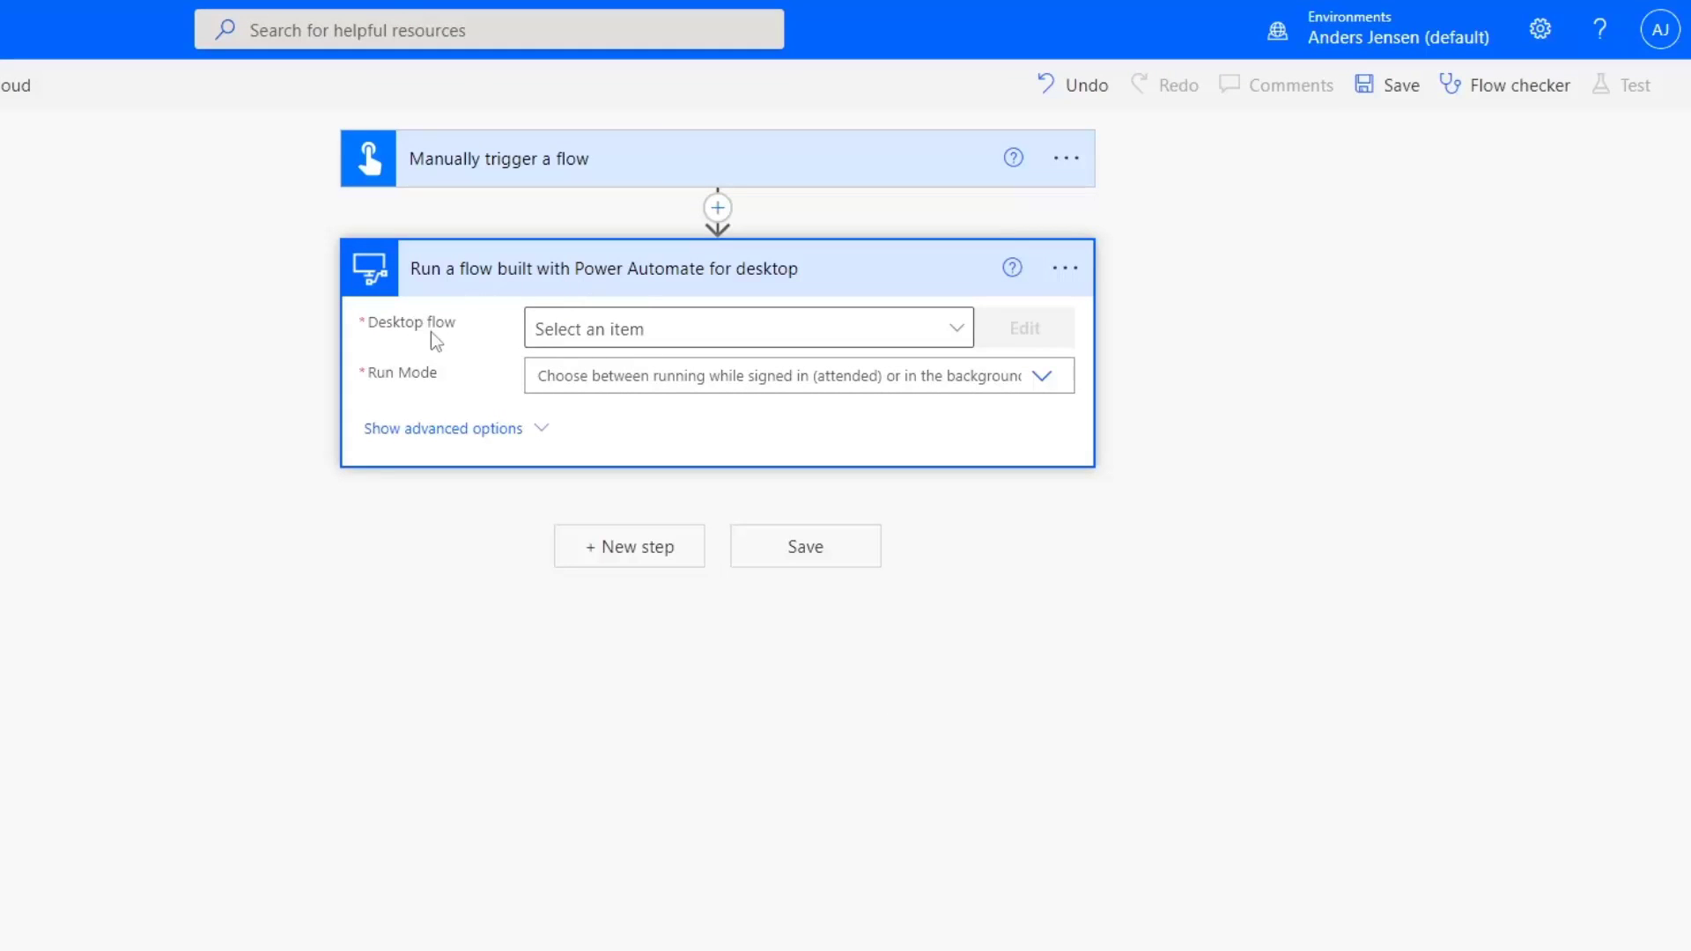
{"action": "left_click", "coordinate": [957, 335]}
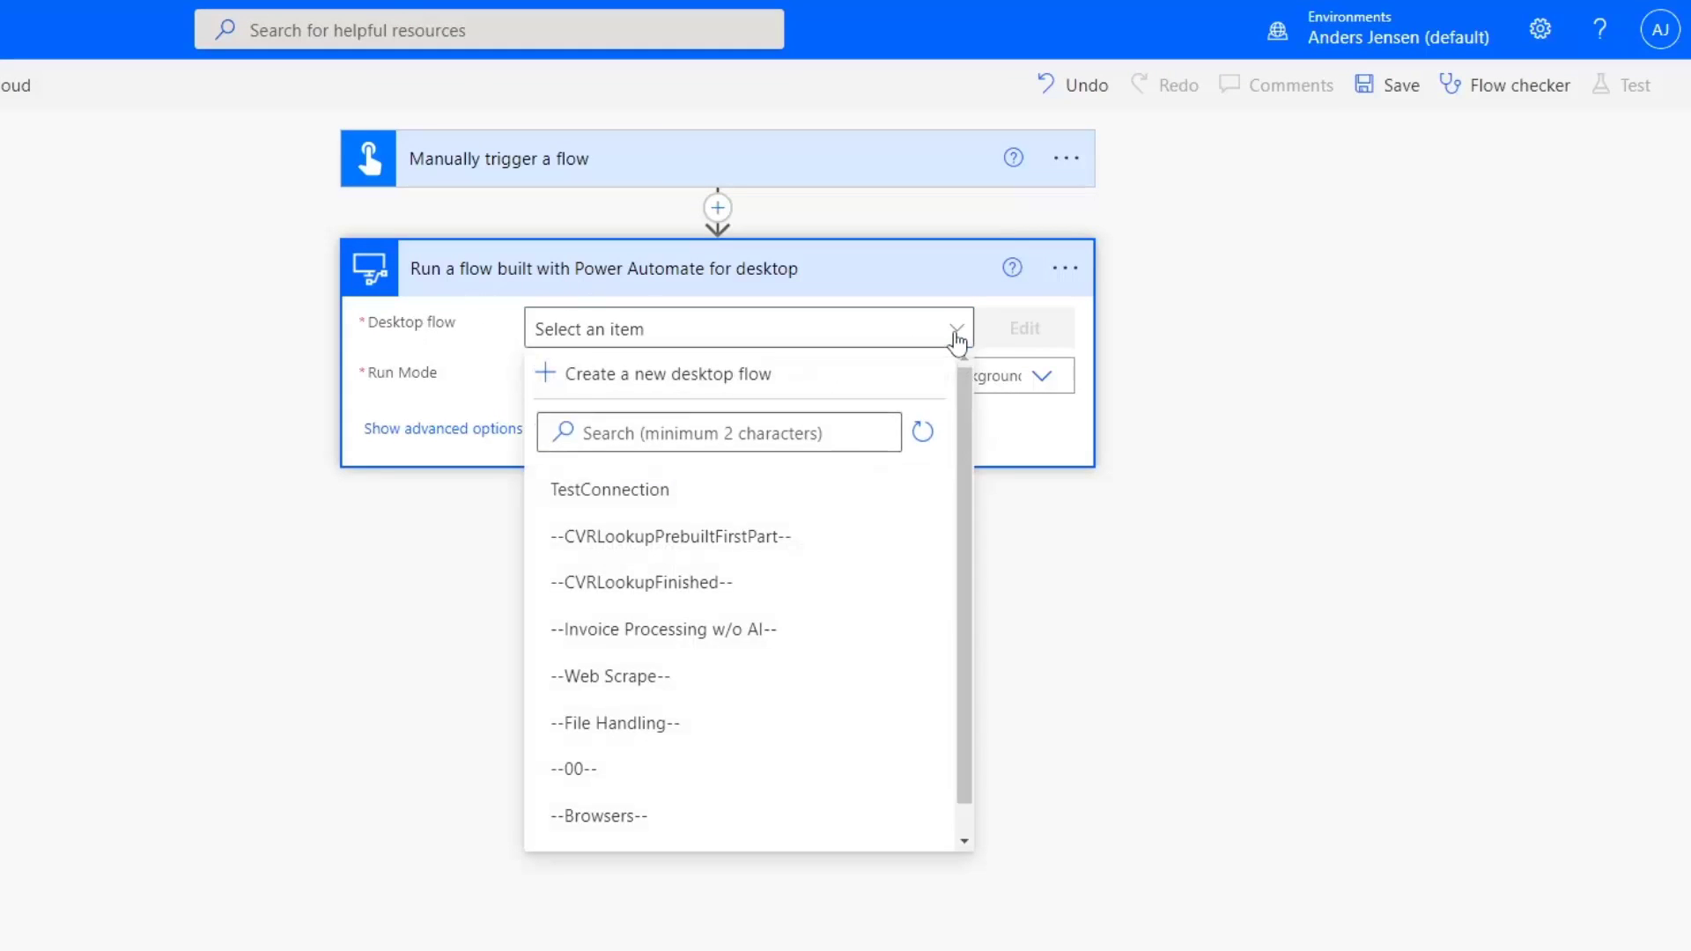
{"action": "left_click", "coordinate": [629, 489]}
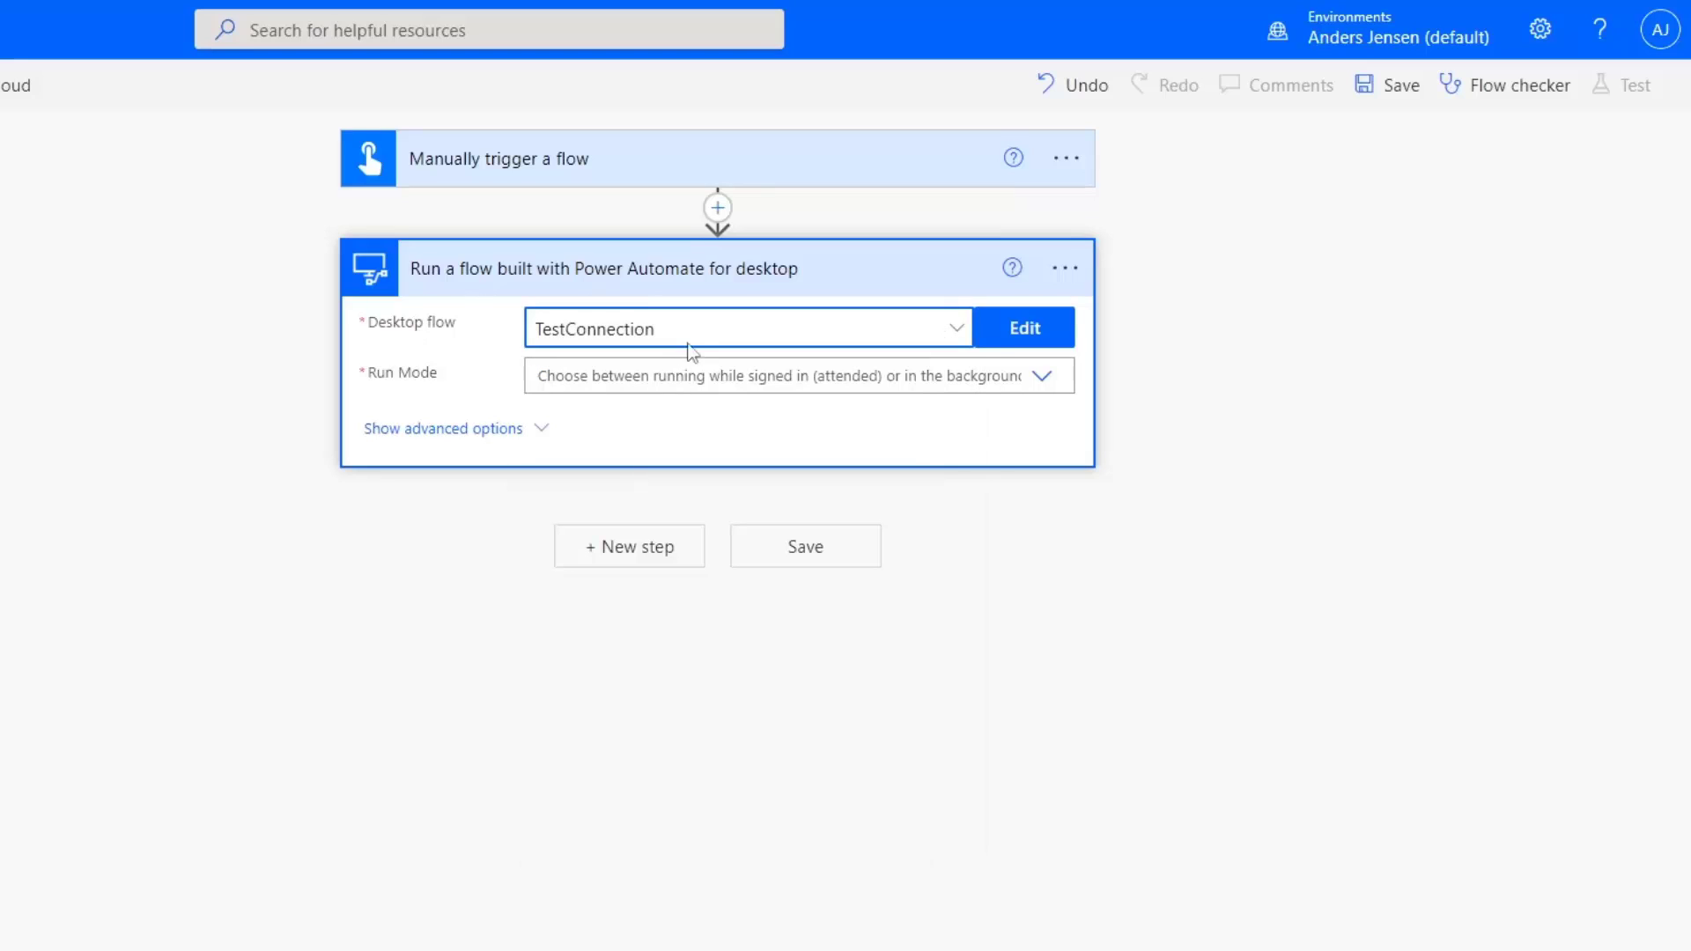
{"action": "left_click", "coordinate": [1044, 387]}
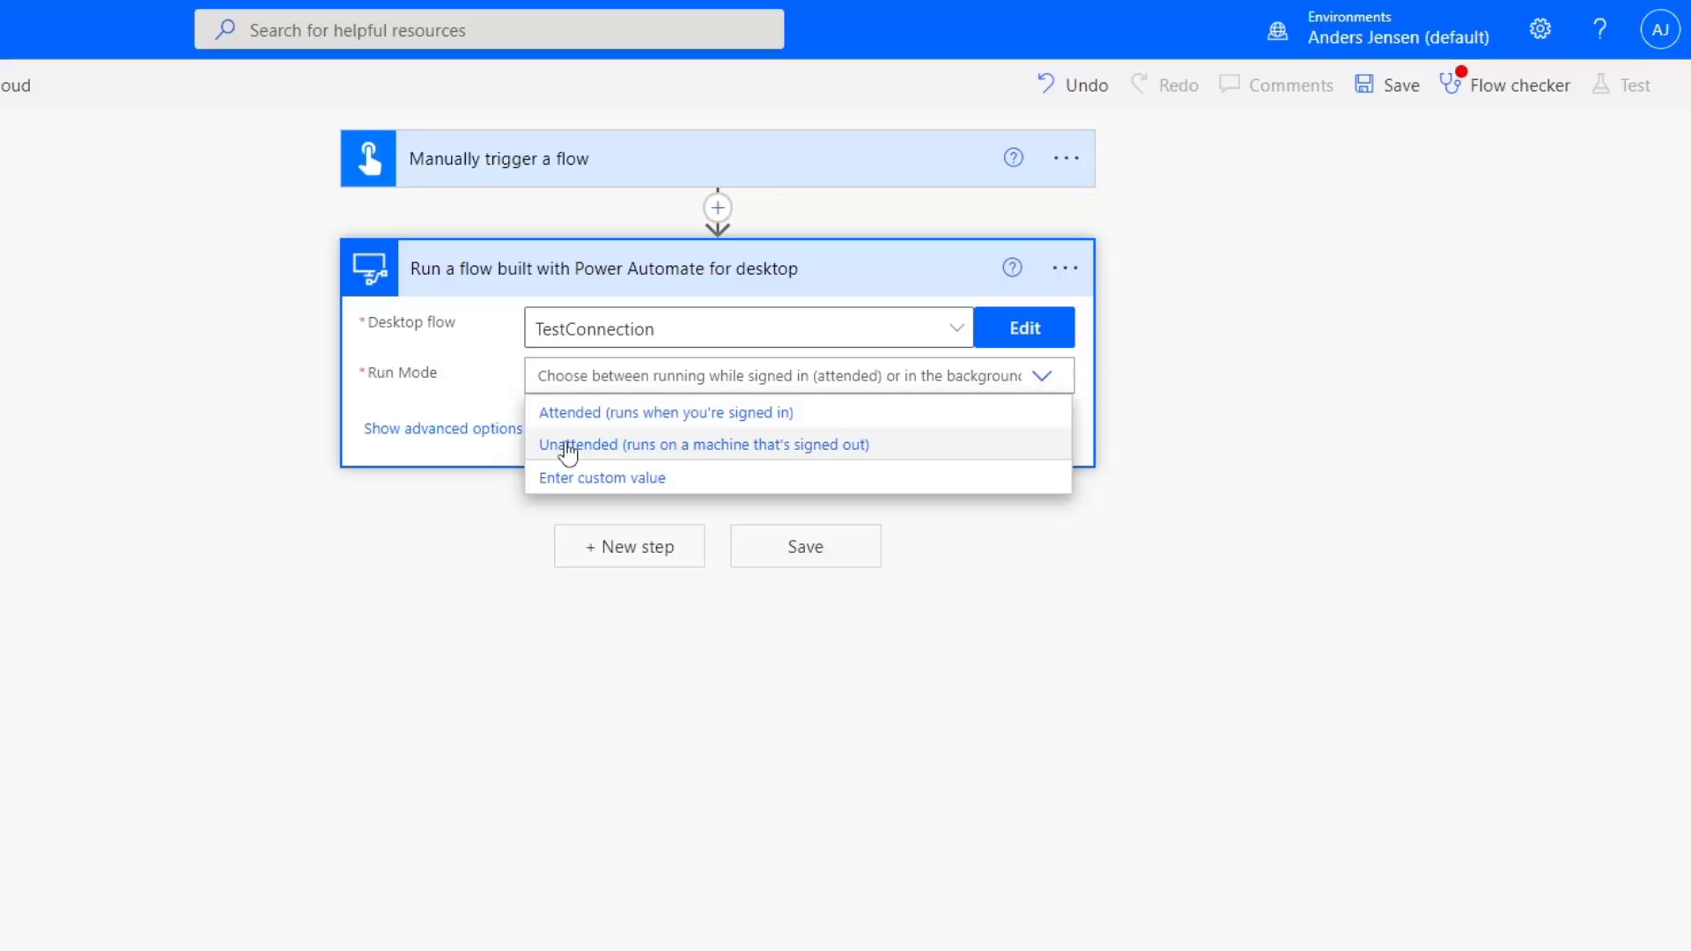
{"action": "left_click", "coordinate": [564, 416]}
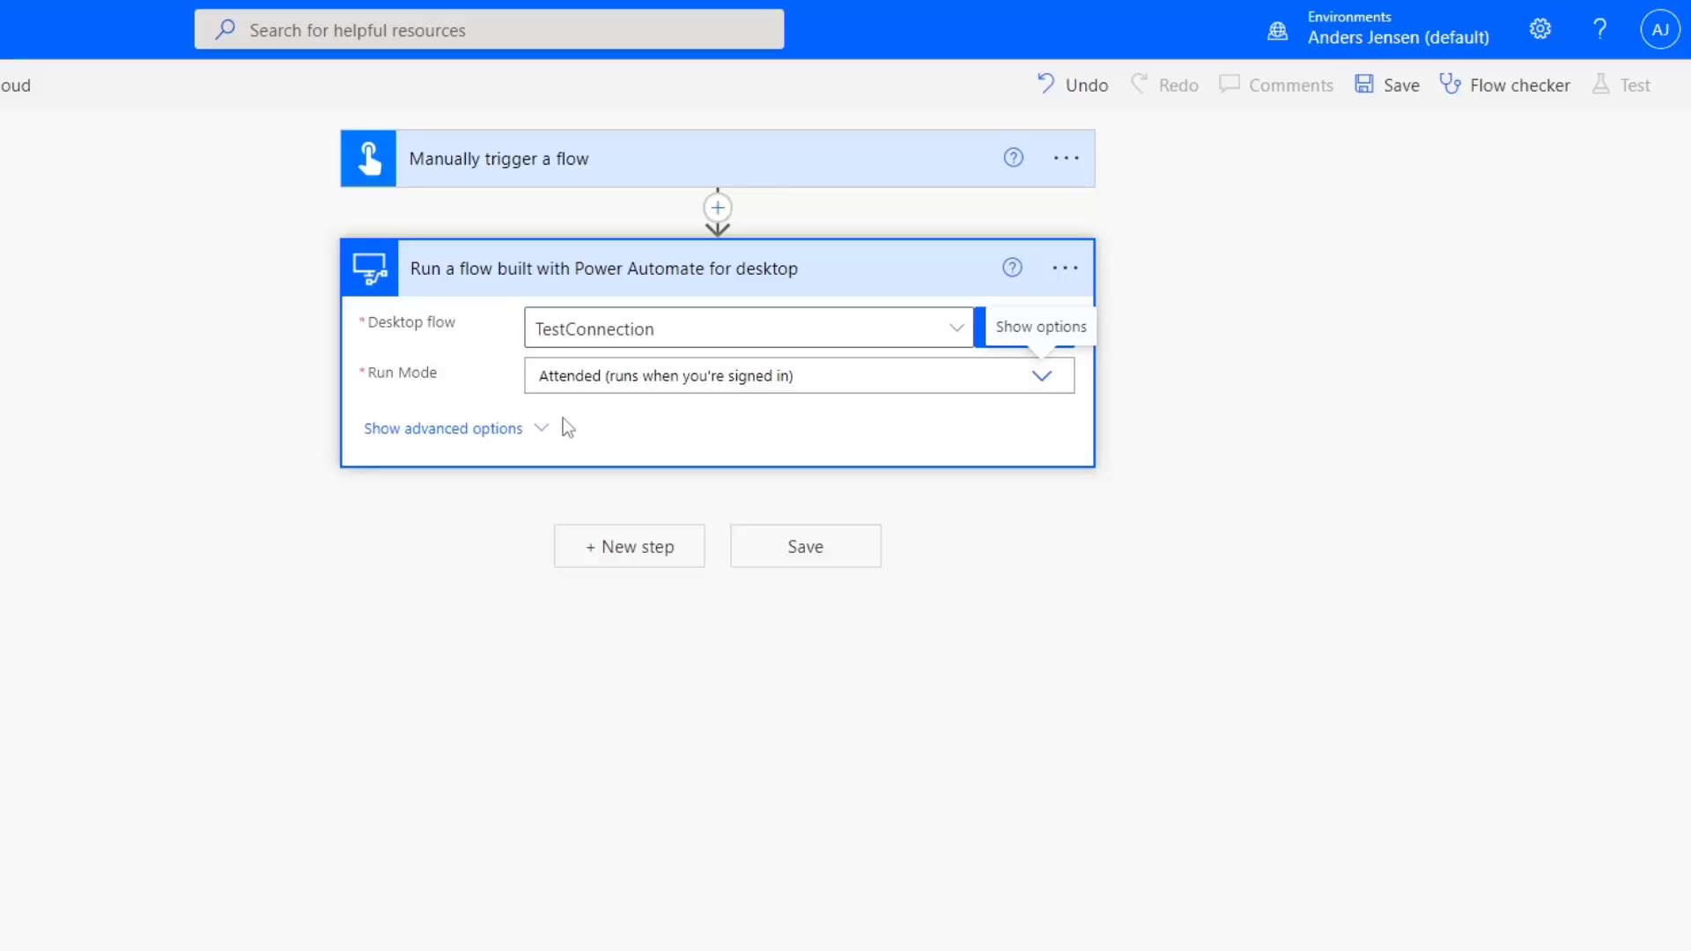
Save the flow, start a manual test run, and bring the launched Calculator to the front.
{"action": "left_click", "coordinate": [812, 551]}
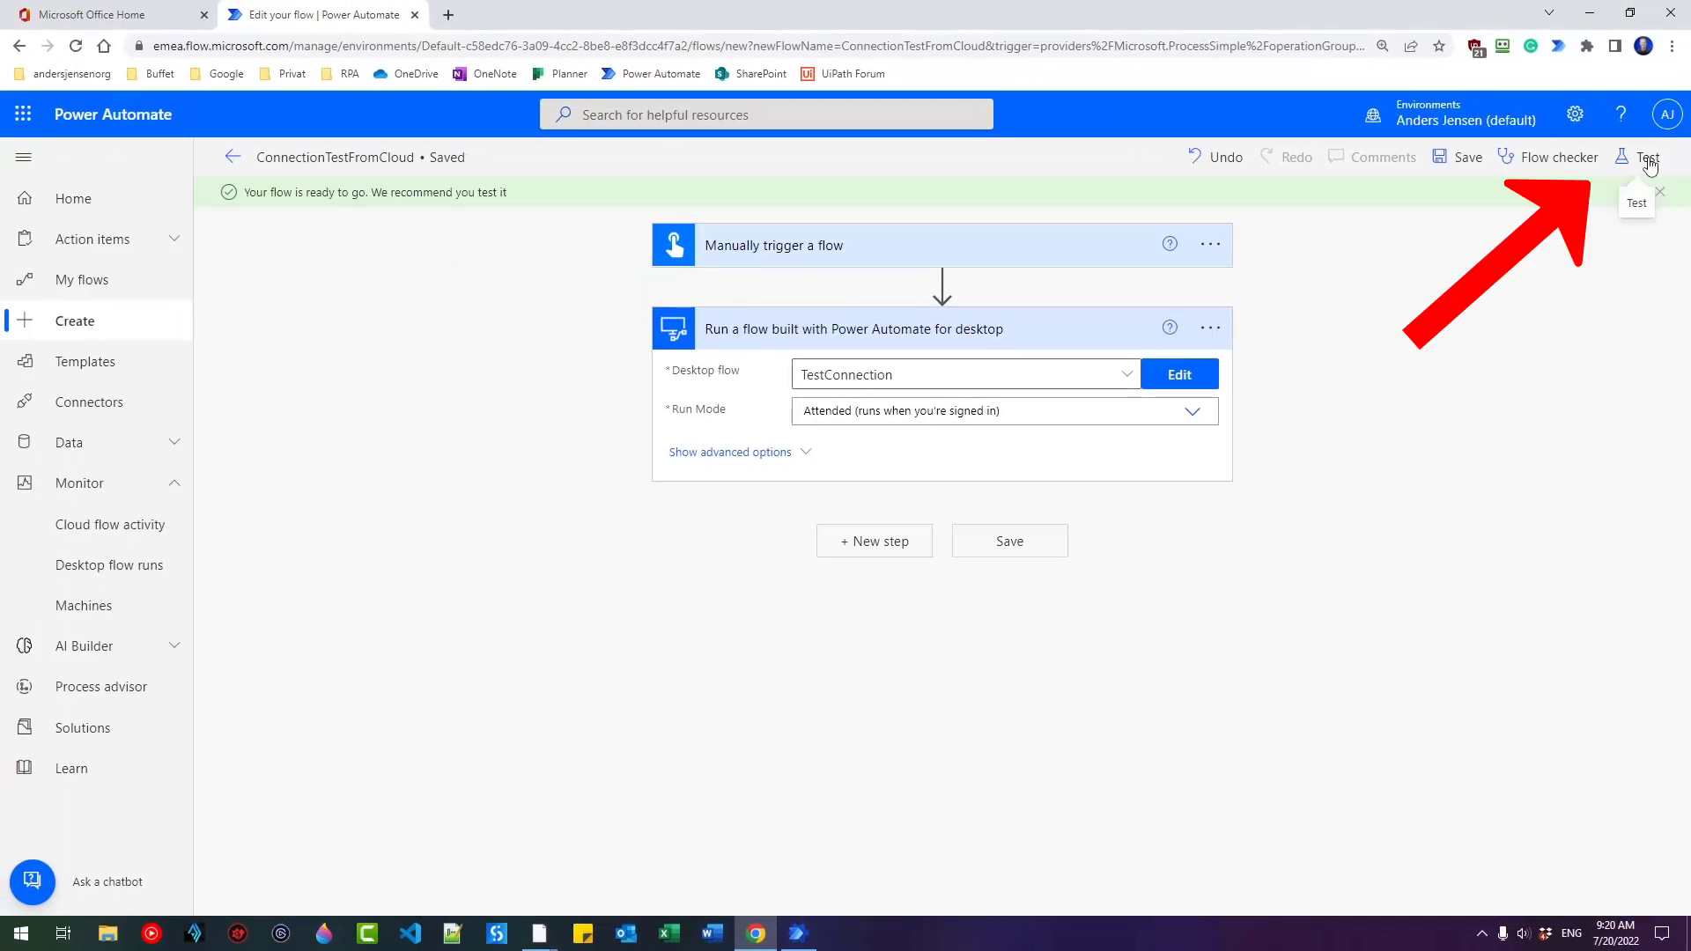
{"action": "left_click", "coordinate": [1648, 159]}
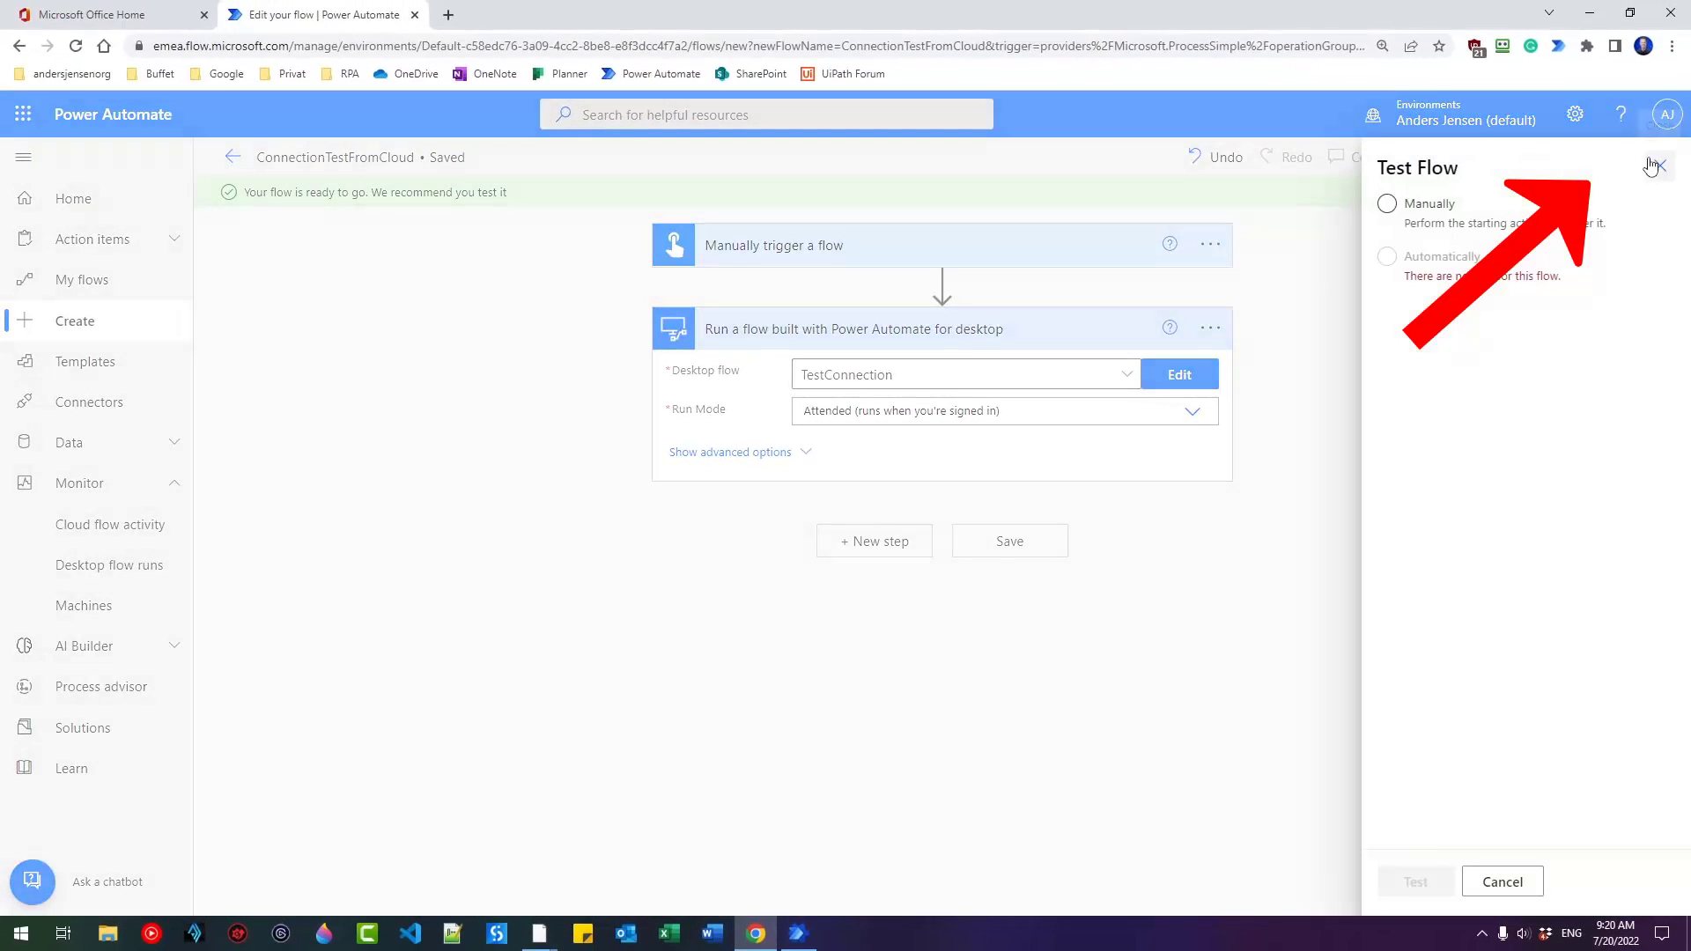
{"action": "left_click", "coordinate": [1388, 205]}
{"action": "left_click", "coordinate": [1415, 882]}
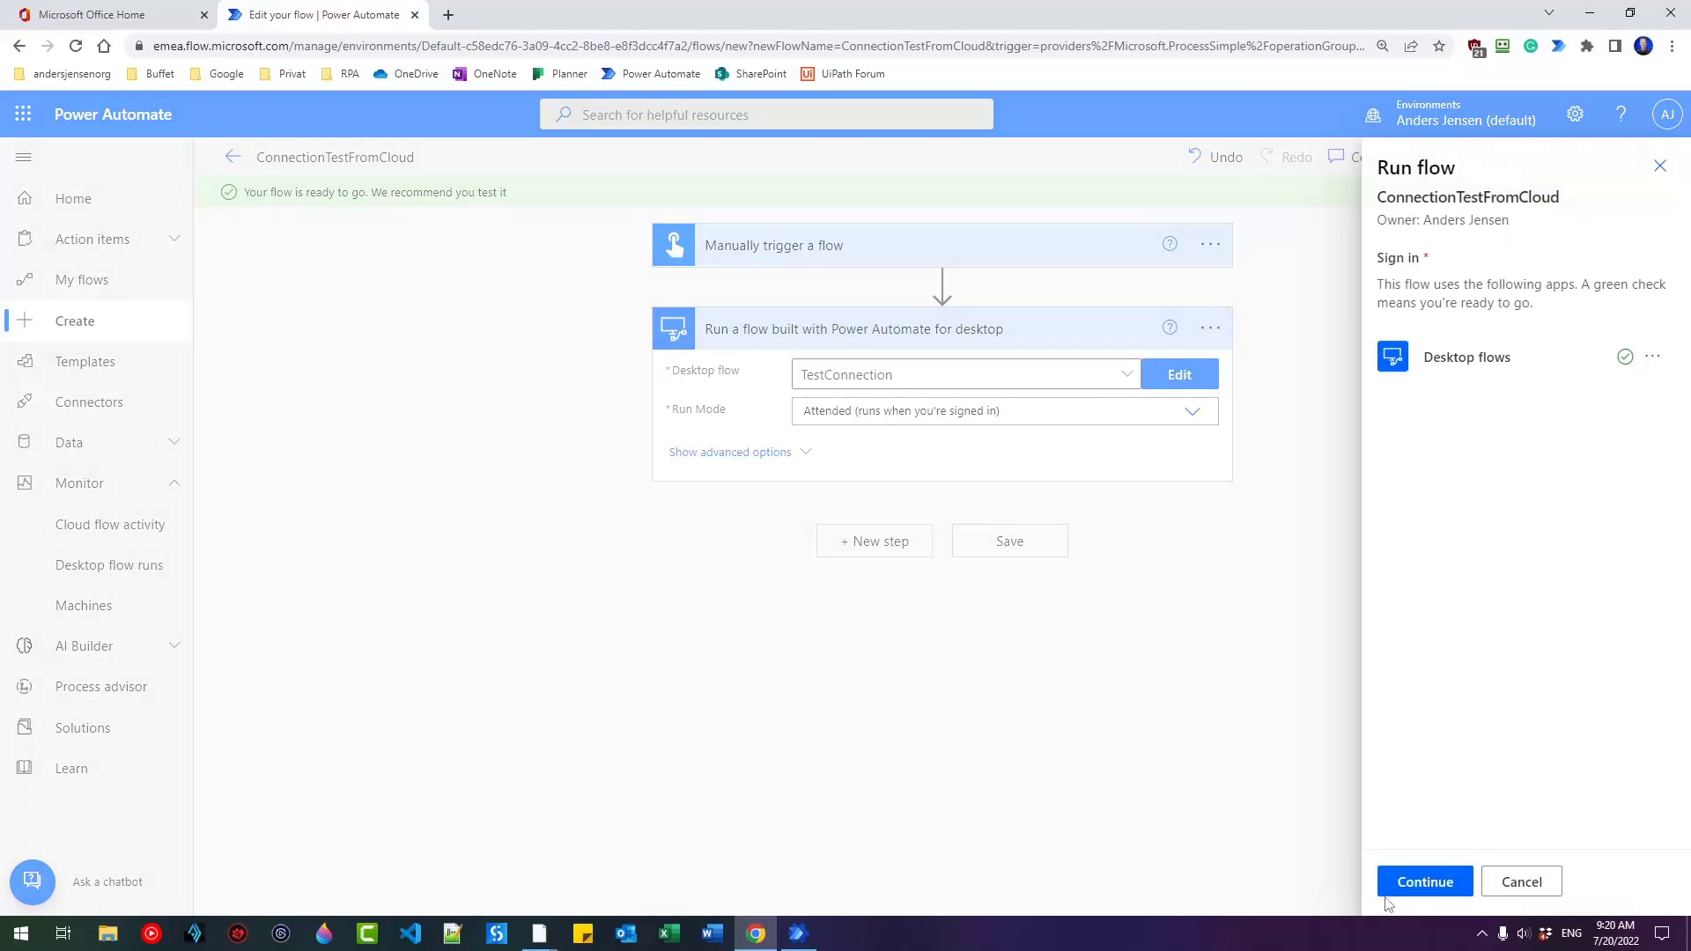
{"action": "left_click", "coordinate": [1404, 875]}
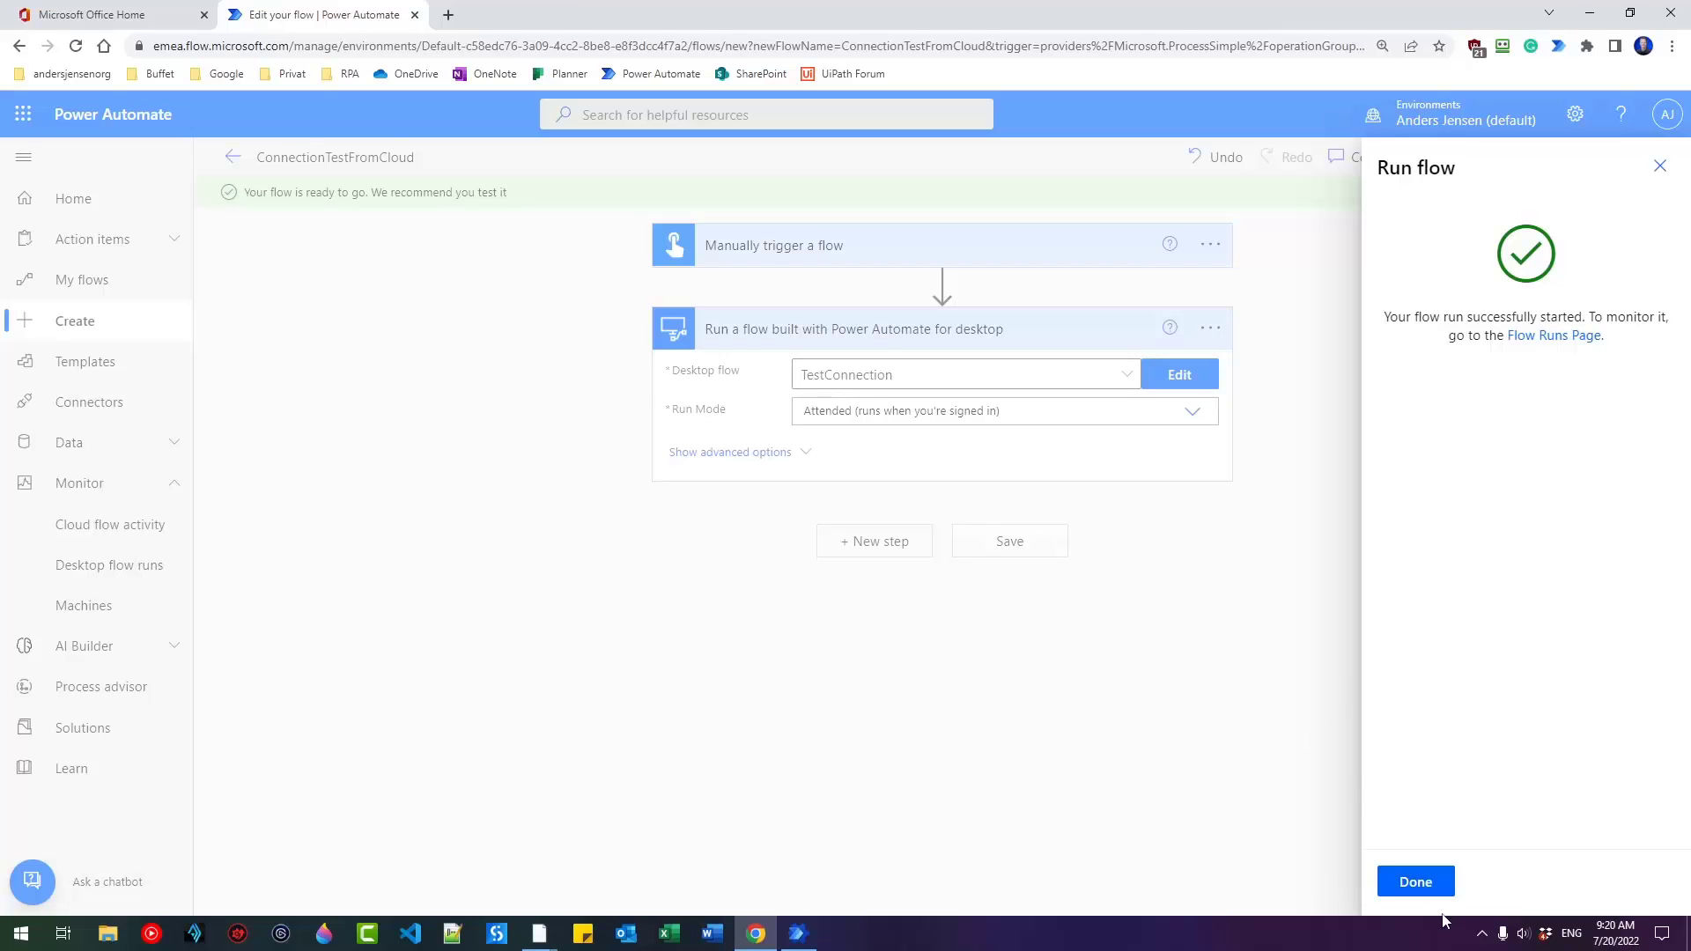
{"action": "left_click", "coordinate": [1424, 890]}
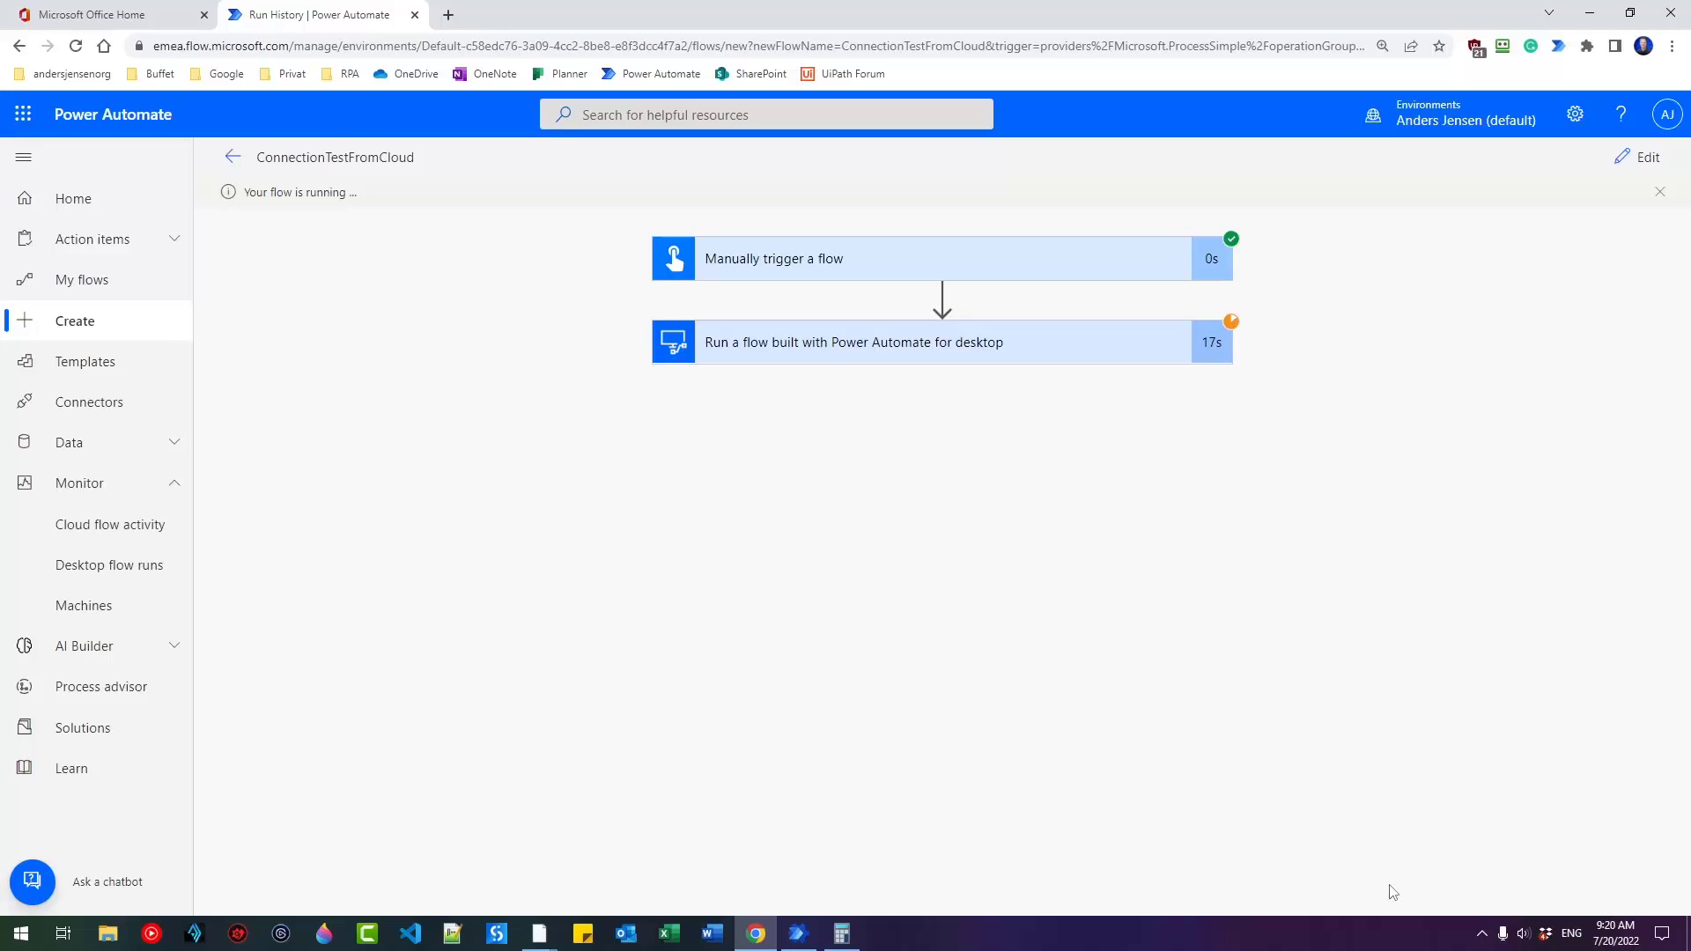
{"action": "left_click", "coordinate": [840, 933]}
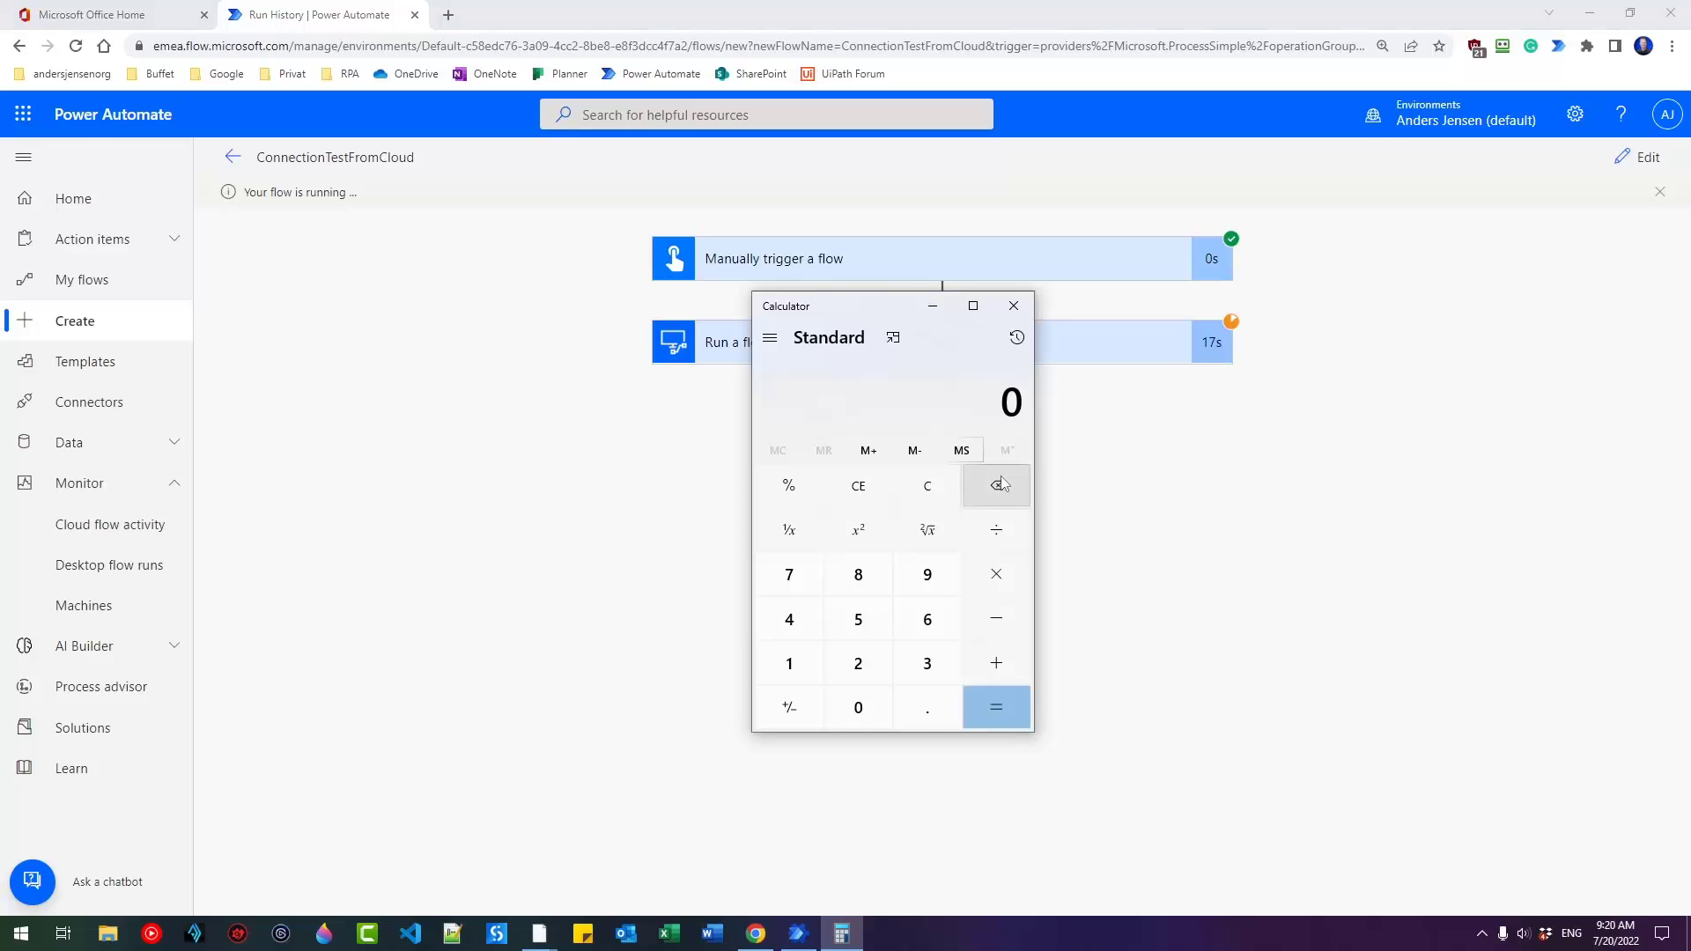